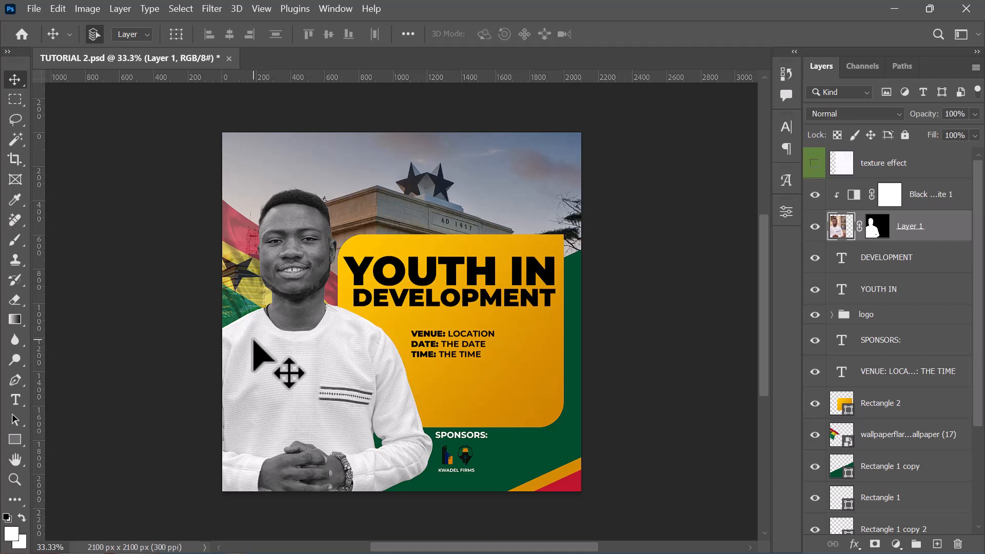
- Move the portrait in the finished flyer and hide its portrait, gradient, background photo and flag layers to examine the composition
drag(292, 372, 309, 278)
click(819, 227)
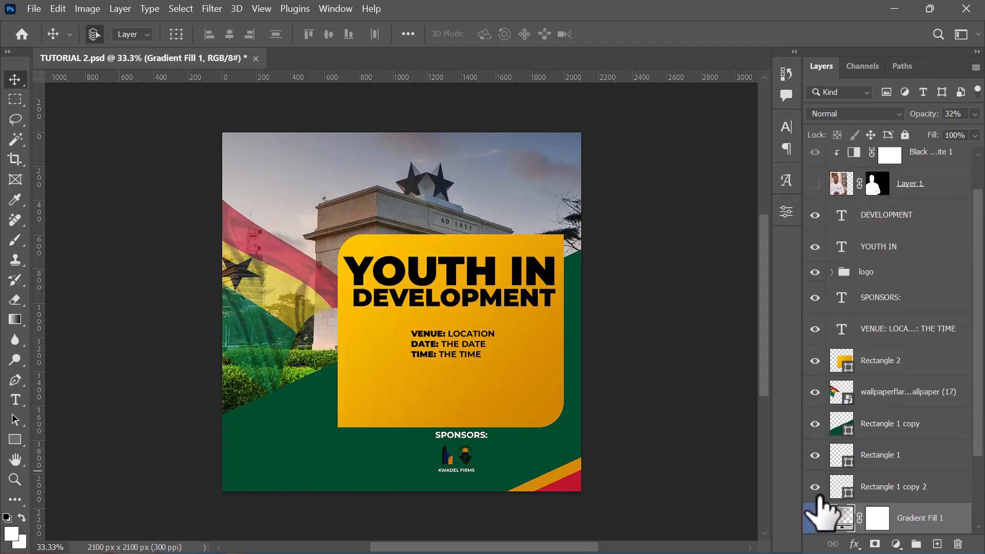
click(451, 205)
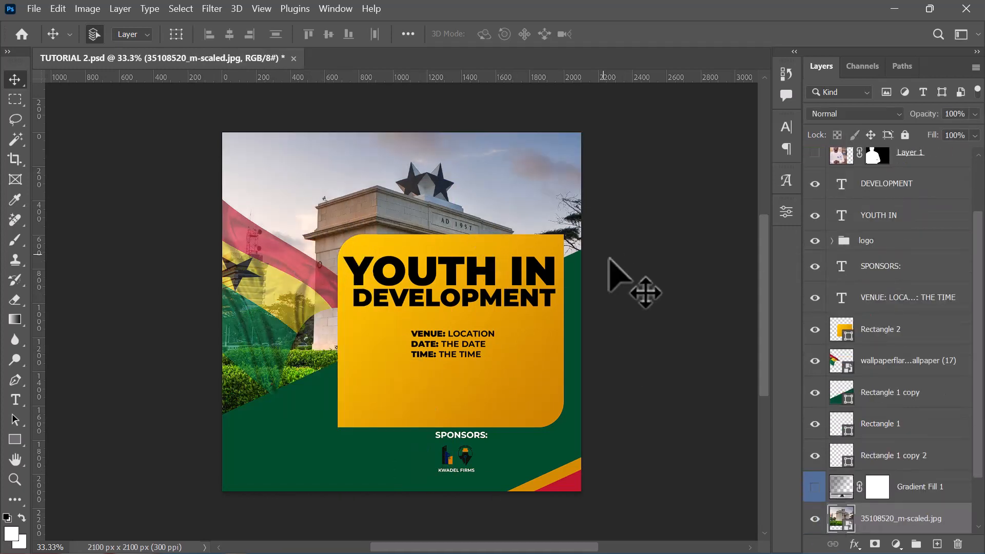
click(815, 518)
click(352, 188)
click(286, 339)
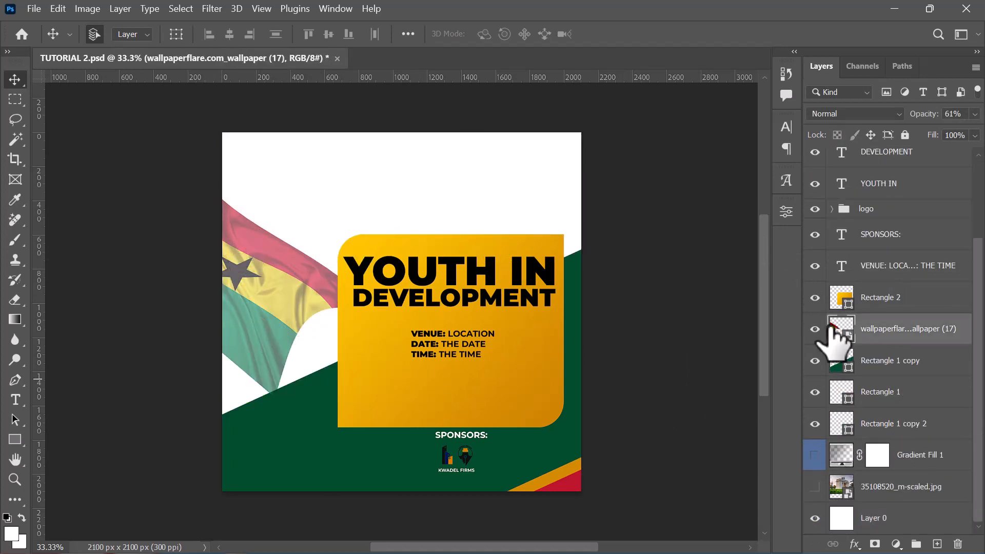
click(814, 329)
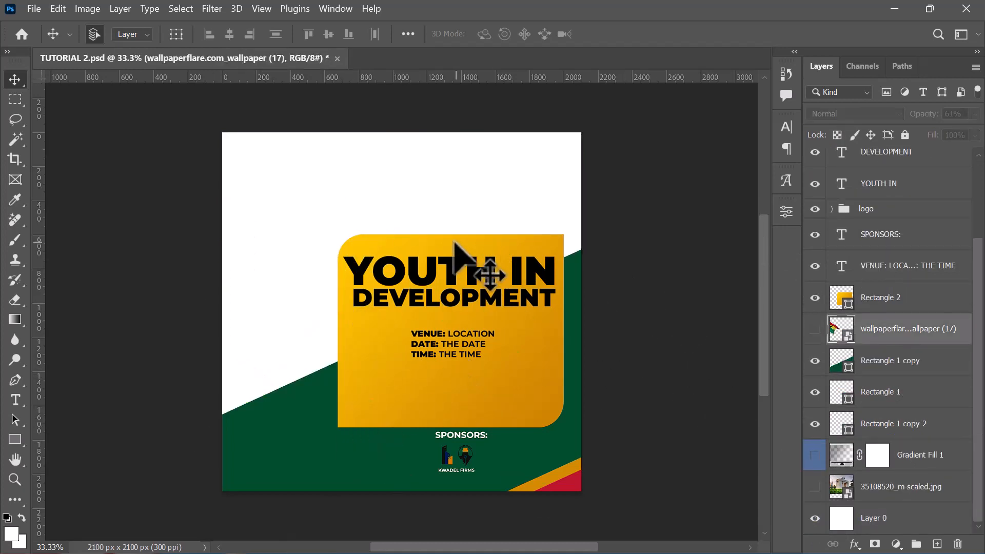
- Undo the layer removals and the portrait move in the finished flyer
key(ctrl+z)
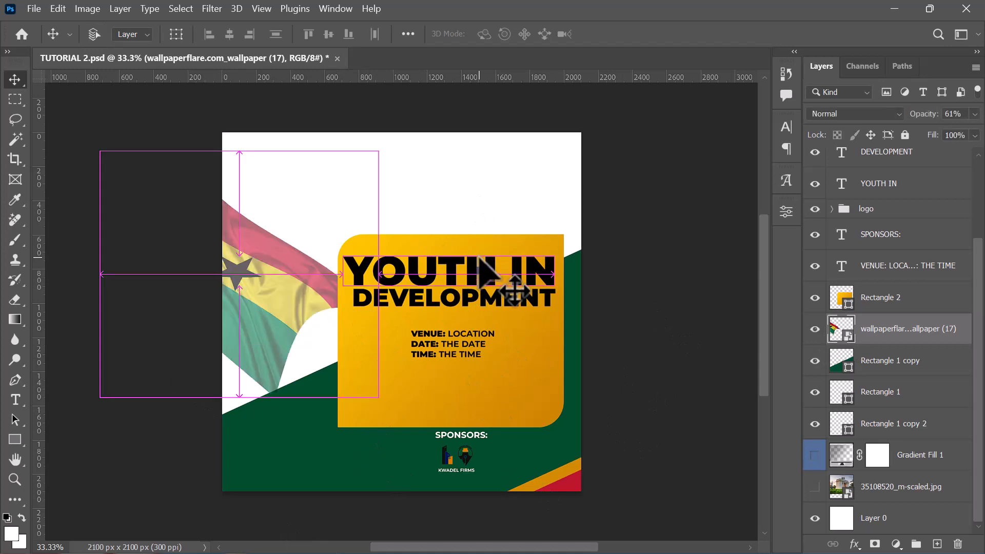
key(ctrl+z)
key(ctrl+z)
key(ctrl+z)
key(ctrl+z)
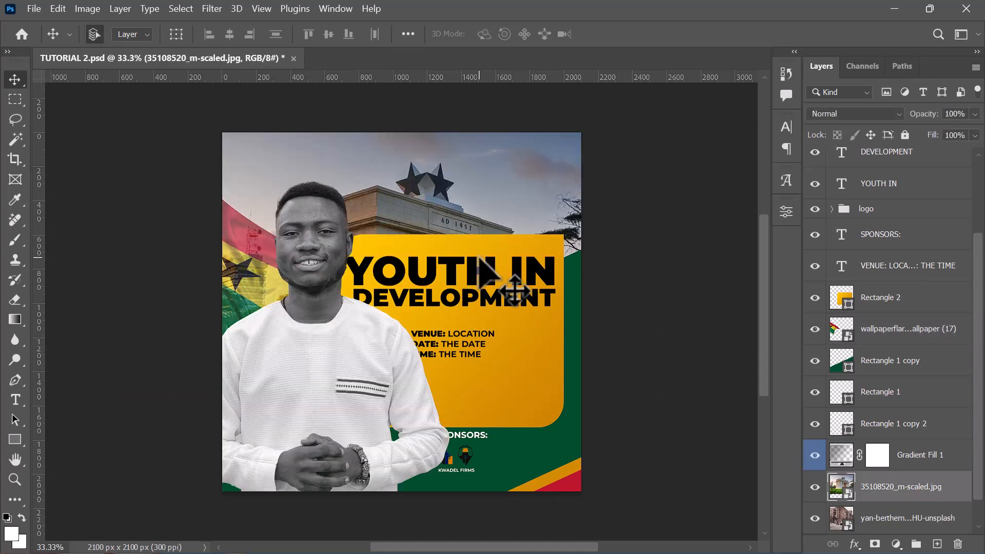
key(ctrl+z)
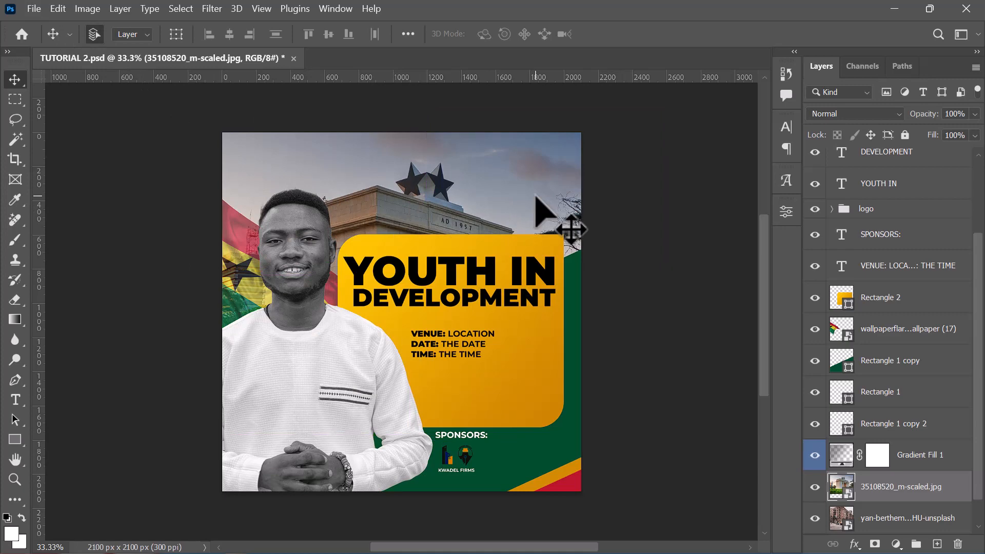
- Create a new document from the recent 7 x 7 in, 300 ppi preset and unlock its Background layer
click(35, 11)
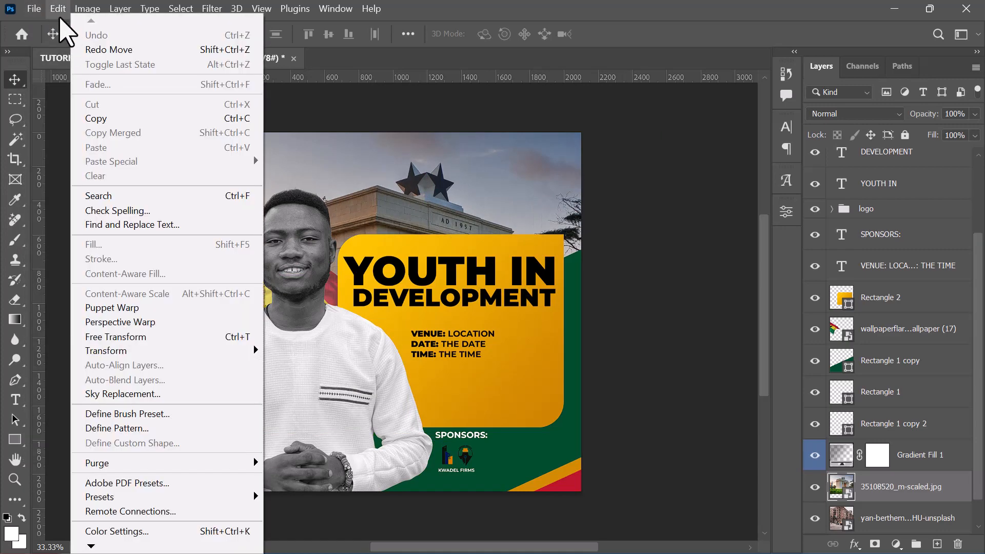
click(41, 26)
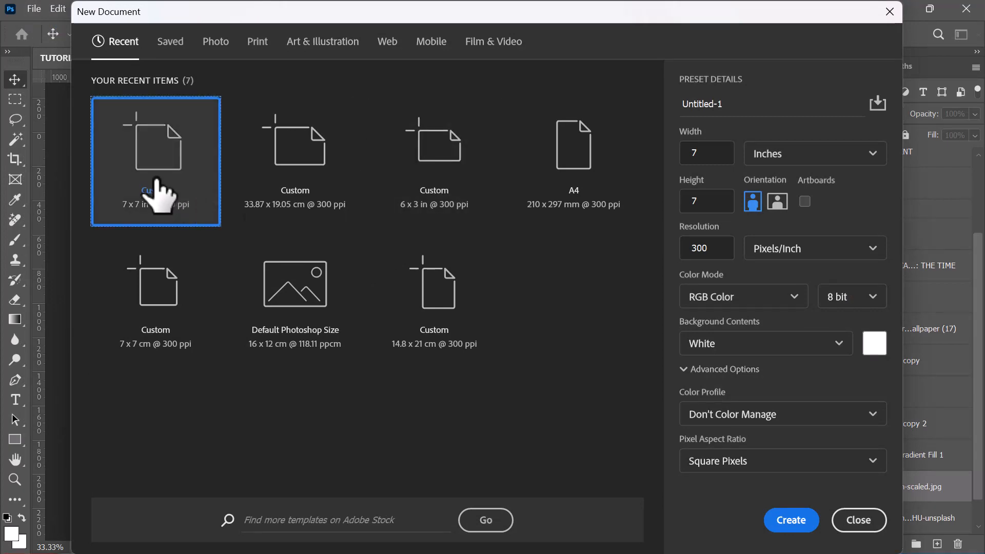
double_click(157, 192)
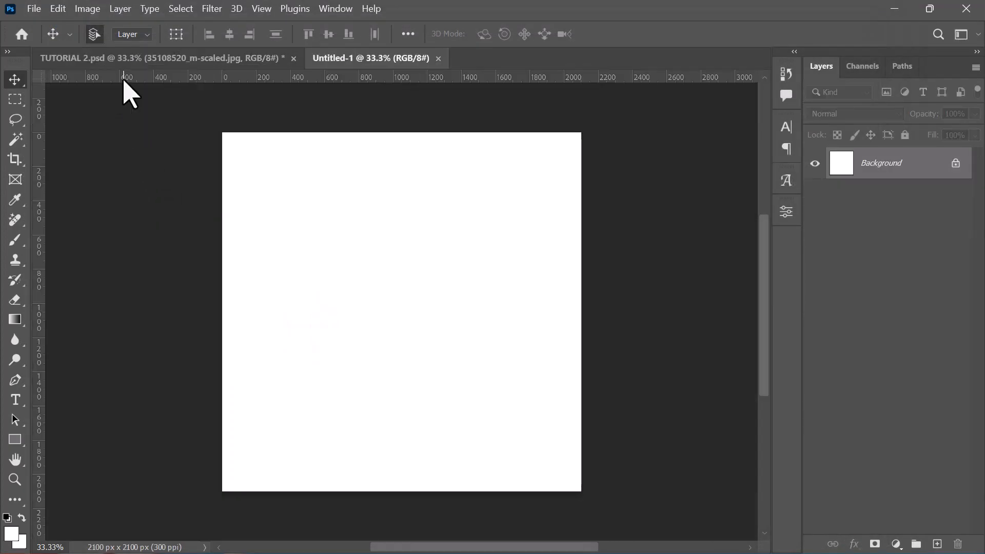
click(955, 163)
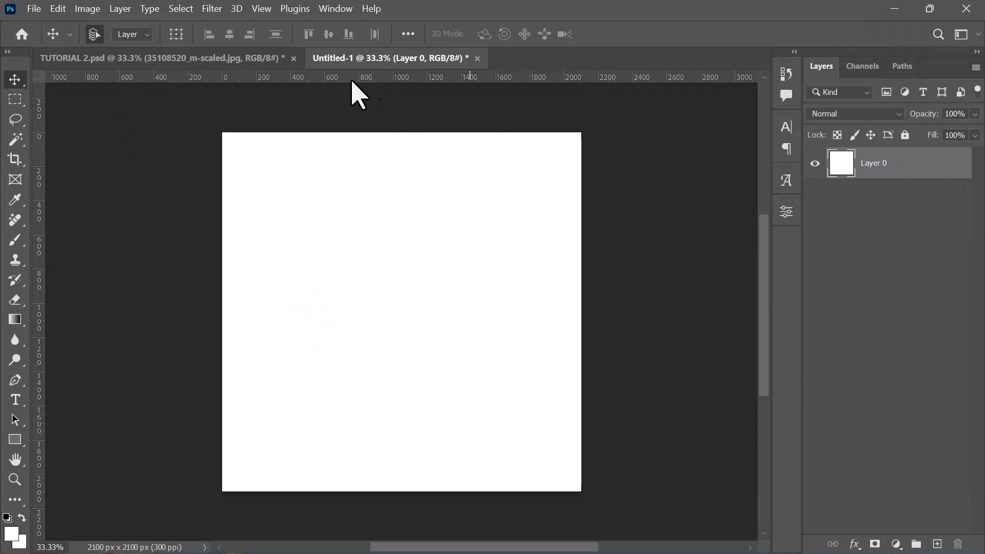
- Hide the Gradient Fill 1 layer in TUTORIAL 2.psd and examine the monument photo's layer beneath it
click(251, 60)
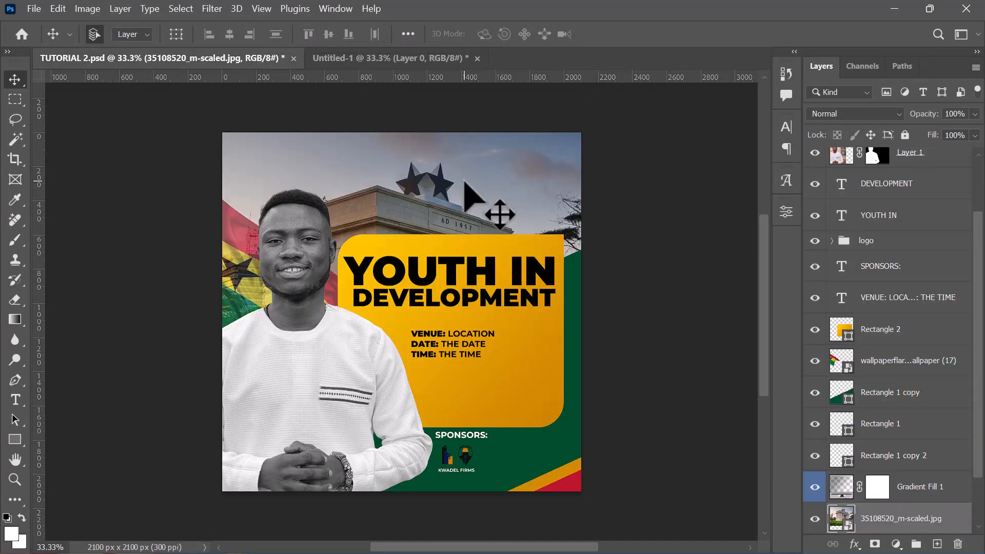
click(844, 490)
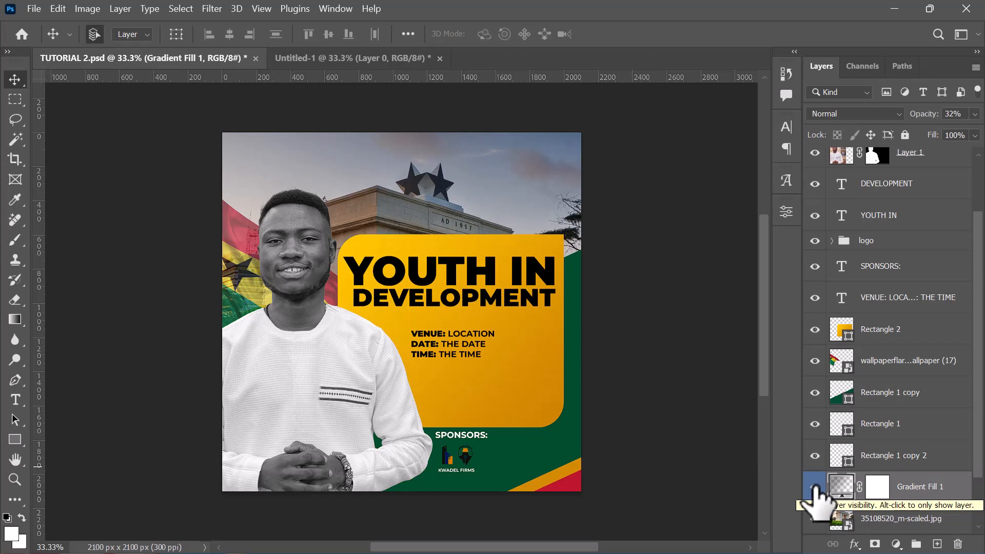
click(815, 487)
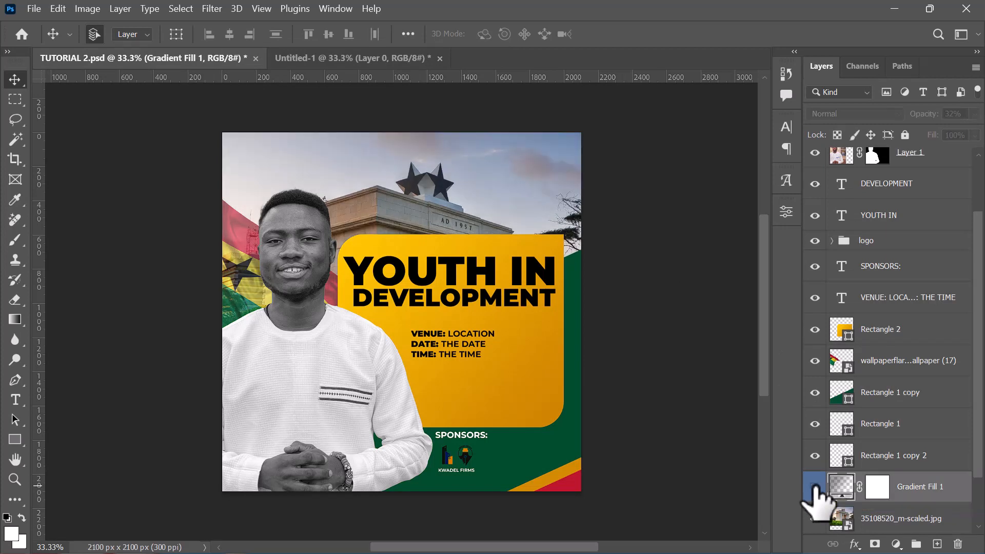
click(483, 200)
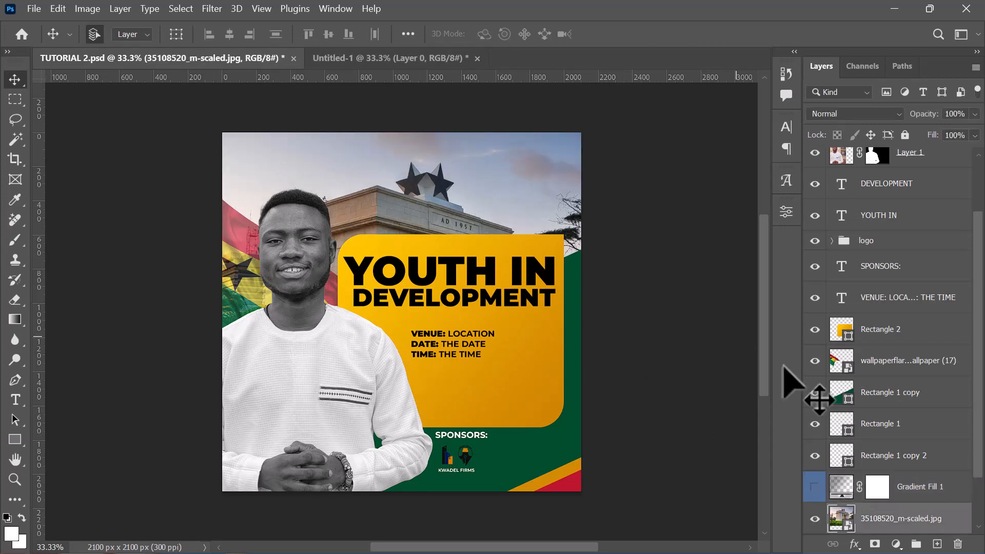
scroll(856, 453, down, 2)
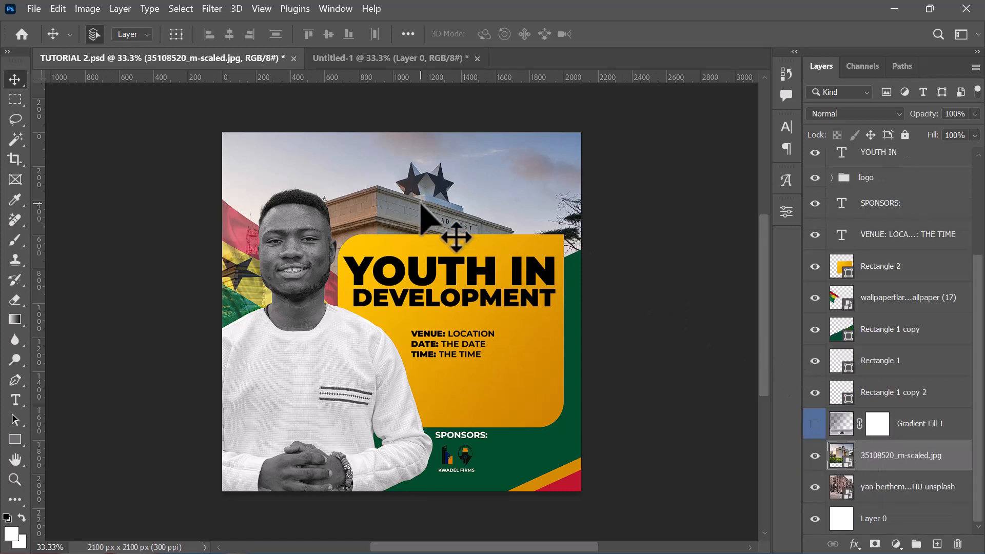
- Place the BLACK STAR image from File Explorer's TUTORIAL 1 folder into the Untitled-1 document
key(ctrl+Tab)
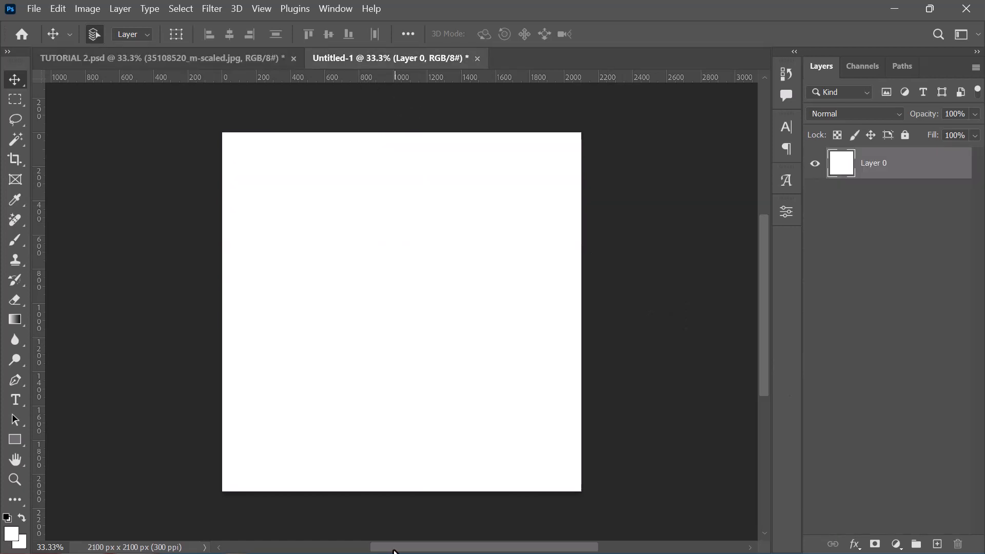
key(super)
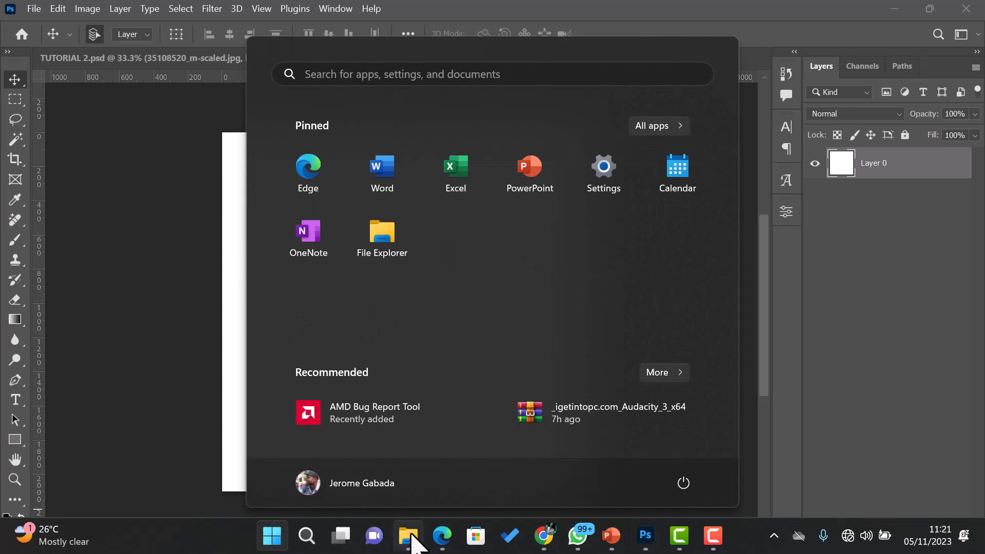
click(409, 543)
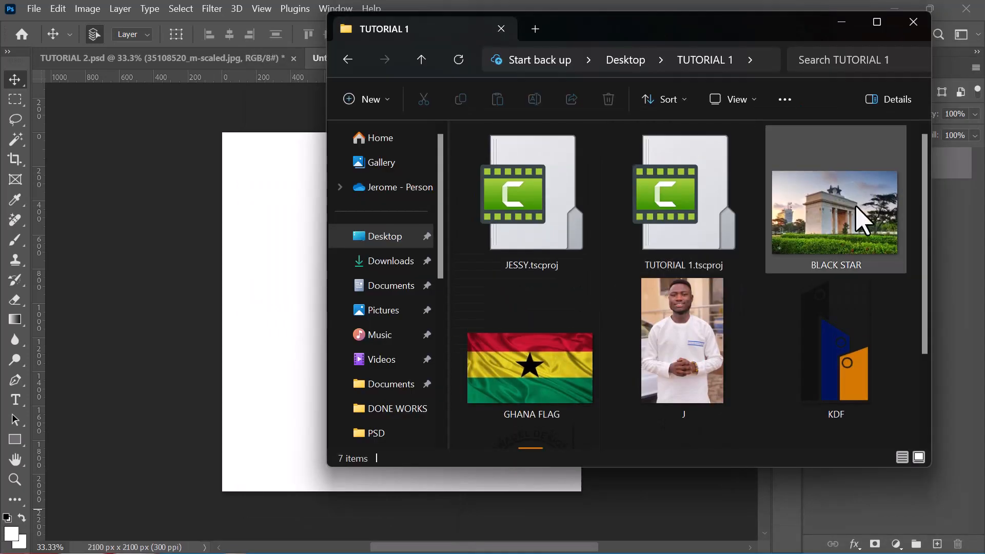
drag(868, 214, 297, 239)
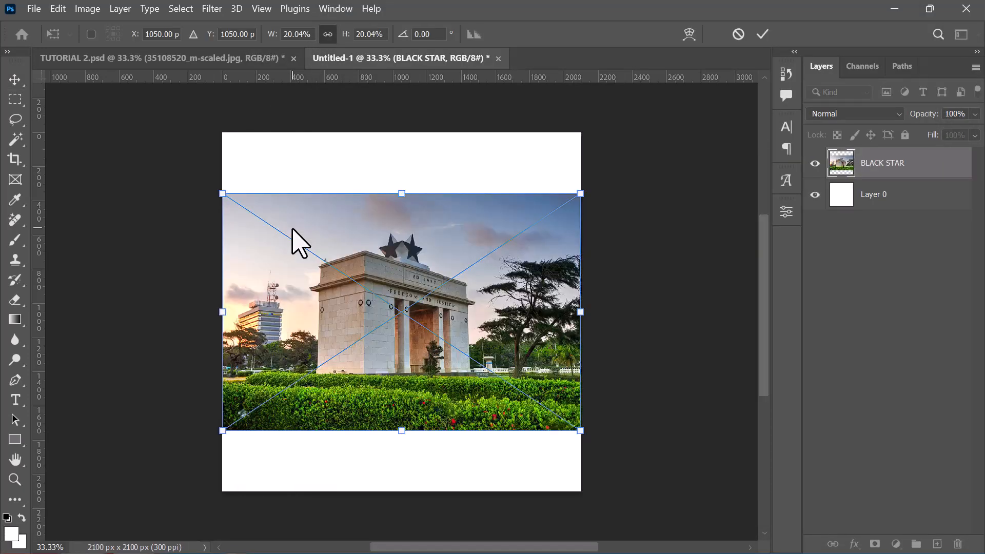
- Enlarge the BLACK STAR image past the canvas sides and position it against the canvas's upper edge
drag(382, 201, 380, 128)
drag(396, 362, 414, 466)
key(Return)
drag(405, 393, 405, 365)
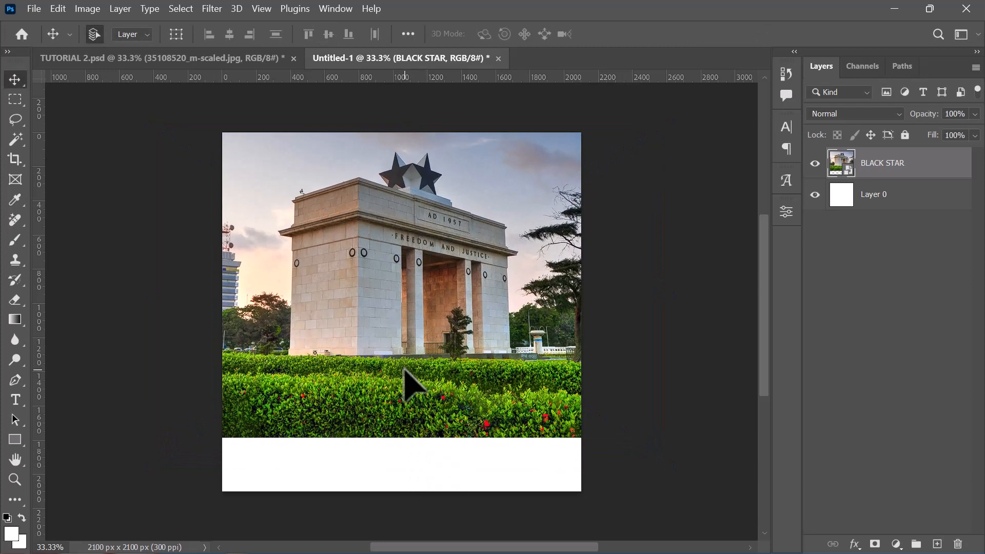
- Try shifting the diagonal green, orange and red shapes in TUTORIAL 2.psd to examine their construction, and undo the moves
click(215, 58)
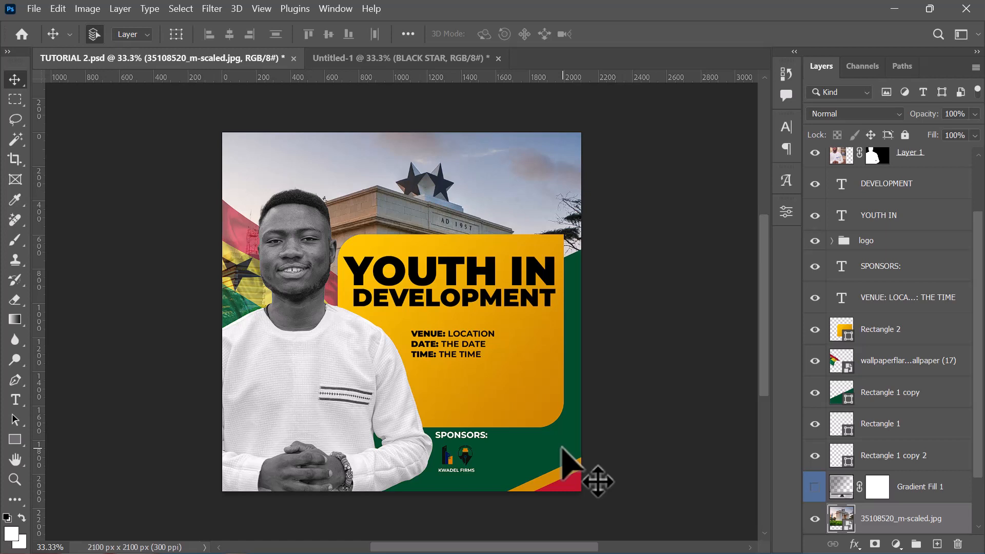
drag(561, 447, 530, 395)
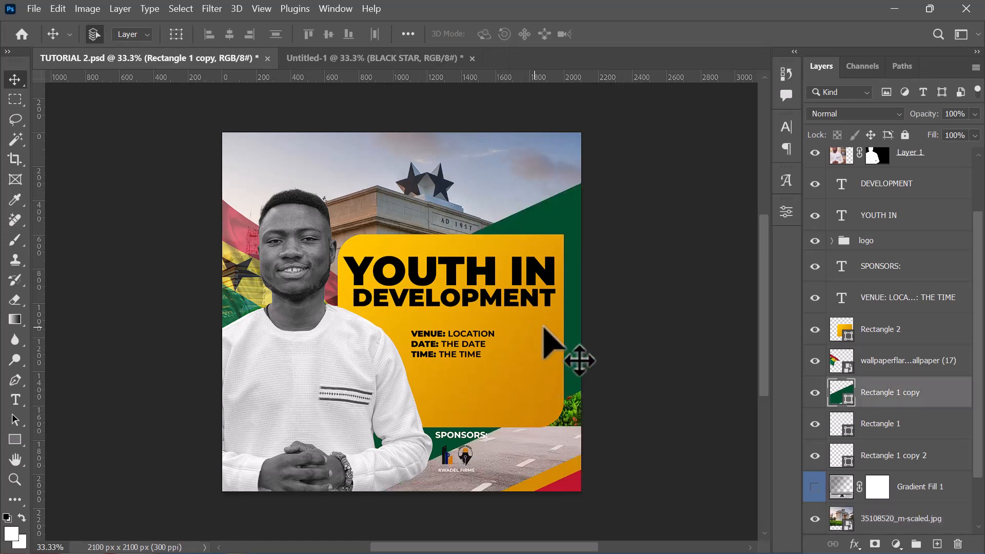
drag(571, 465, 540, 409)
drag(567, 481, 531, 426)
key(ctrl+z)
key(ctrl+z)
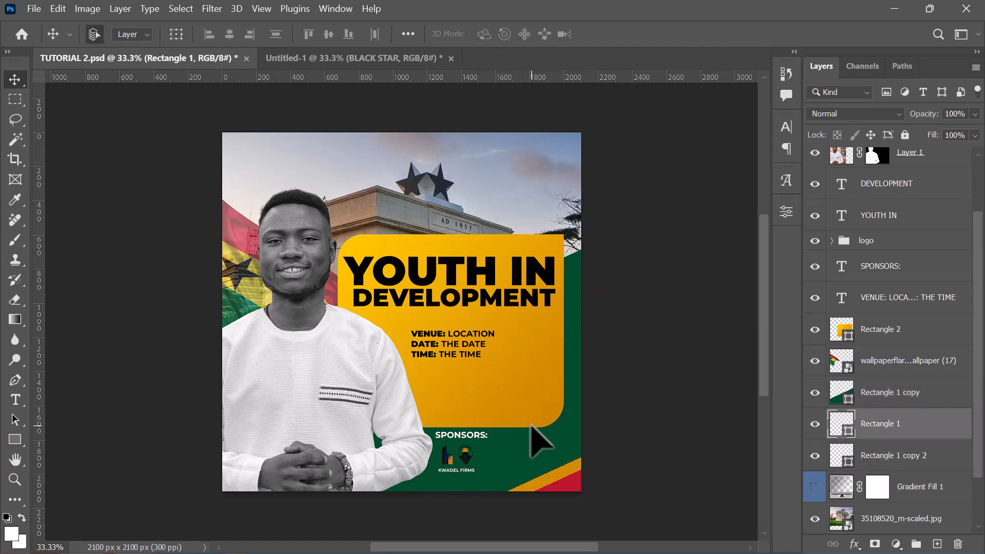
- Set the Rectangle tool's fill to dark green 216500 in the Untitled-1 document
click(364, 59)
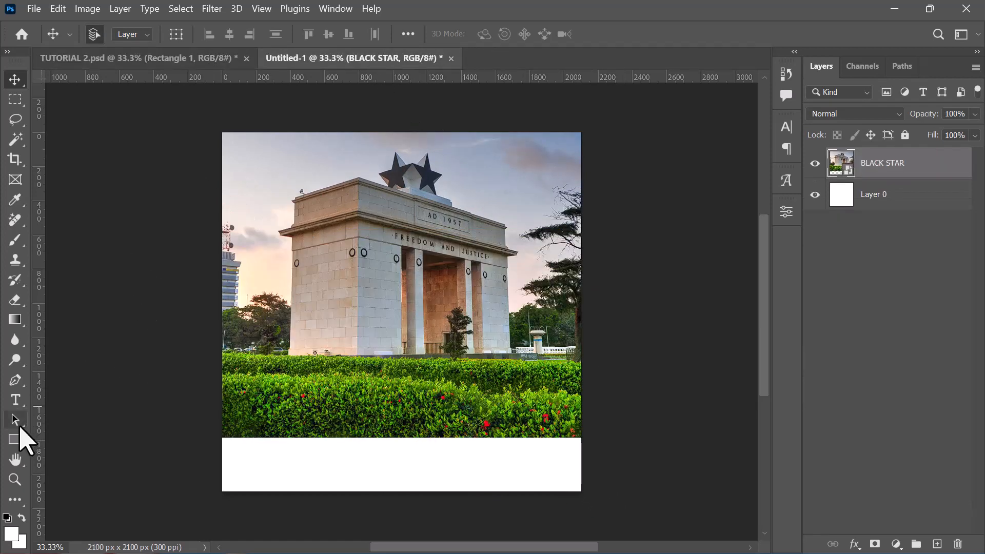
click(16, 441)
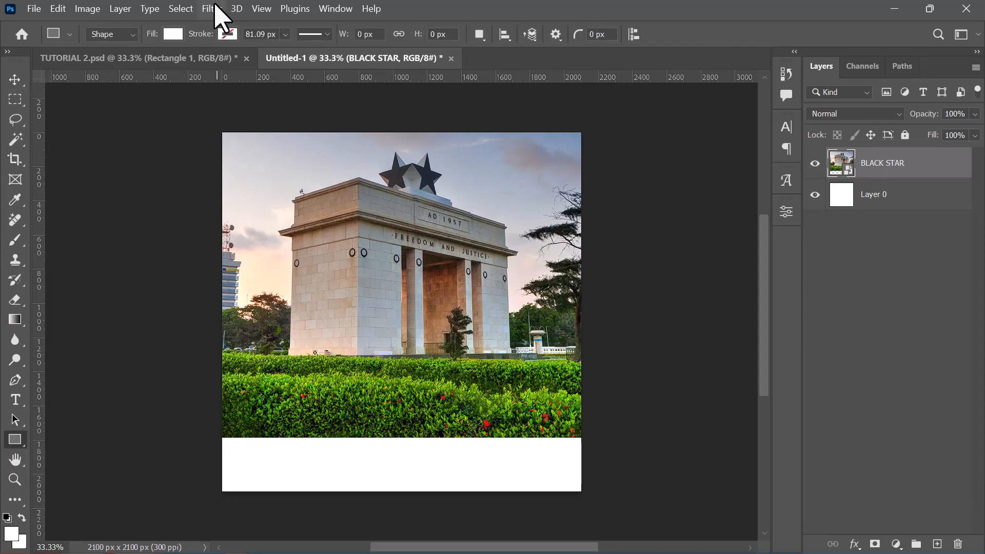
click(174, 35)
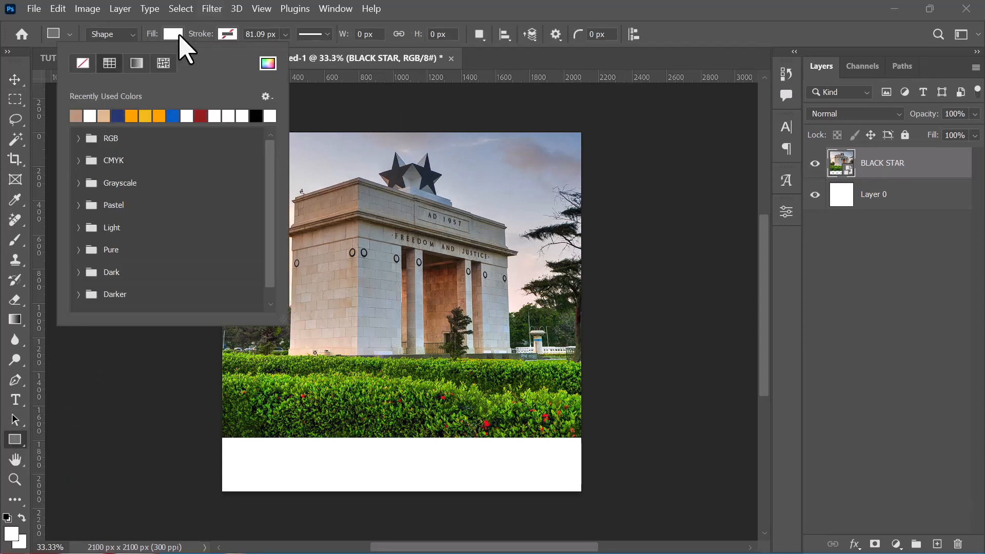
click(268, 63)
click(764, 271)
drag(734, 207, 763, 250)
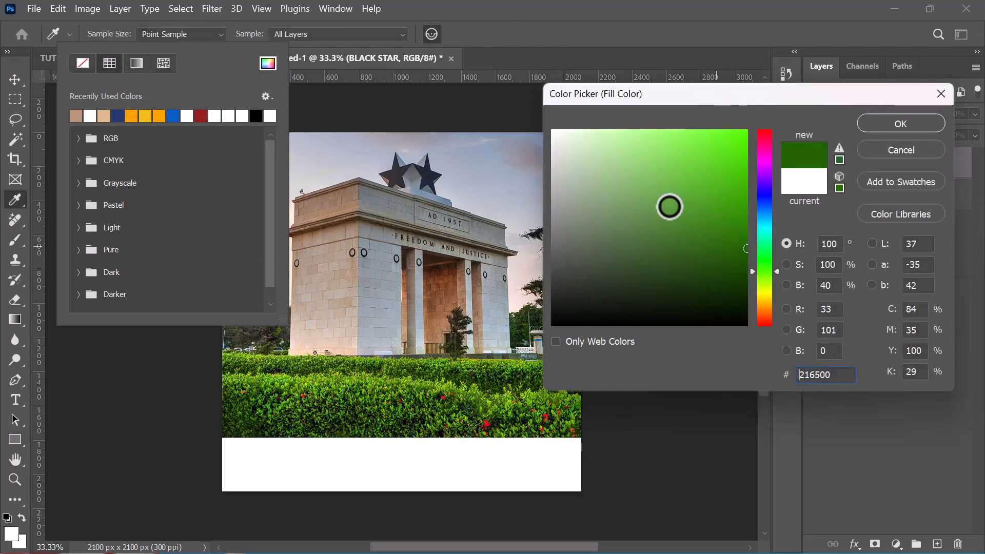
key(Return)
key(Return)
- Draw a green rectangle about 1937 x 795 px over the canvas's lower right area, extending past its edges
drag(291, 370, 622, 504)
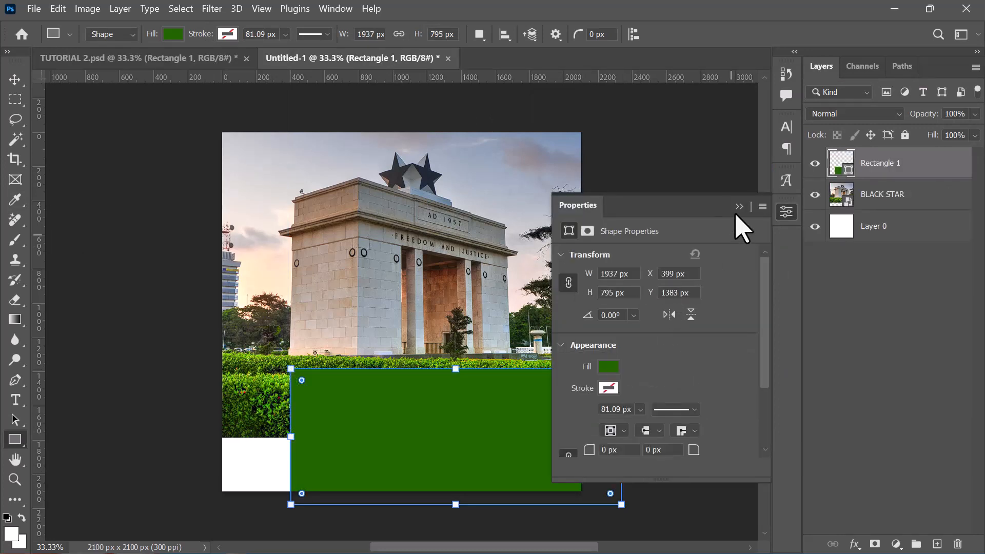
click(738, 208)
key(v)
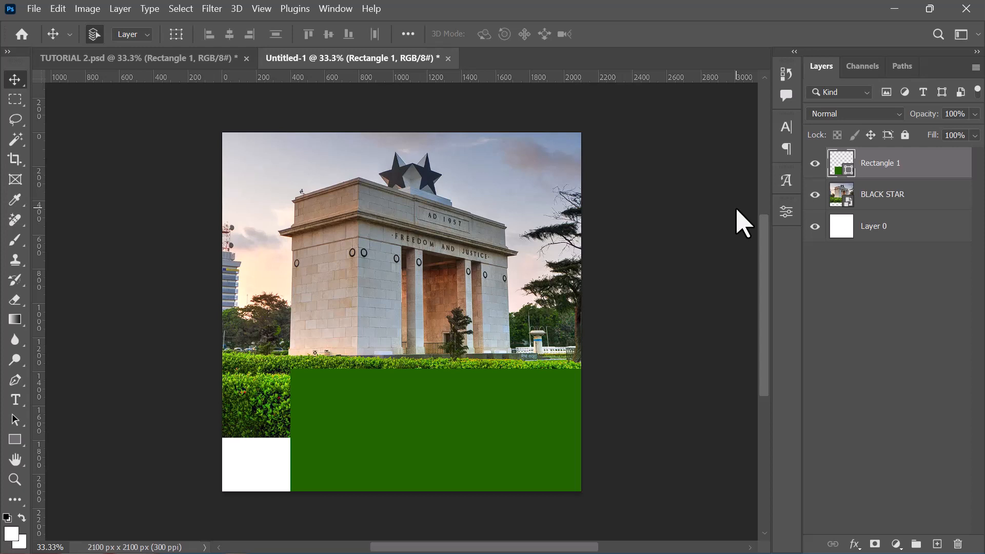
click(90, 9)
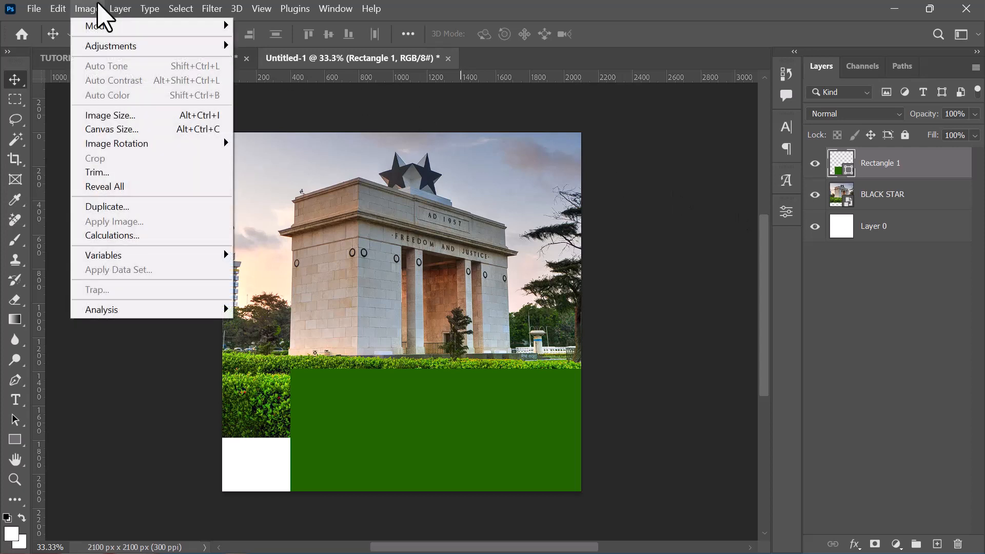
click(61, 10)
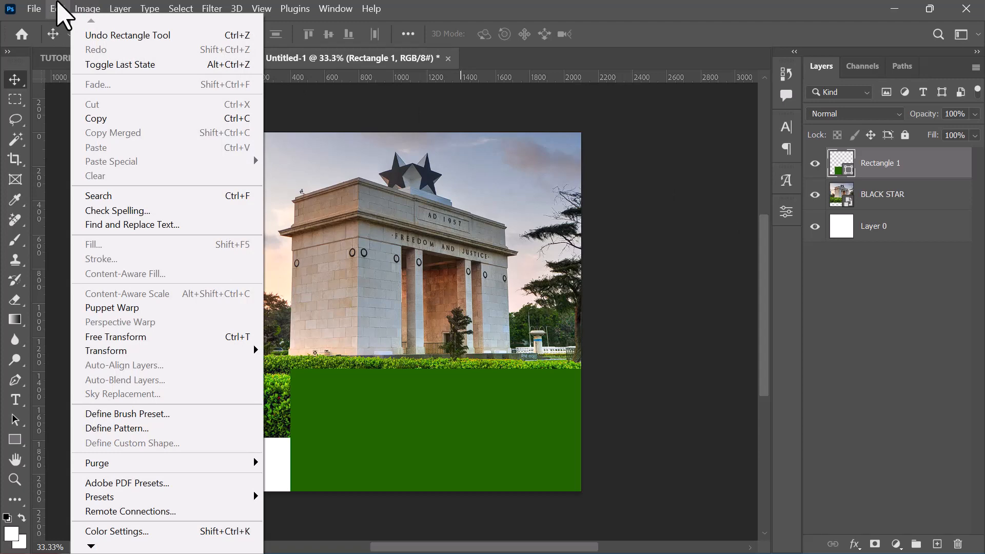
click(453, 430)
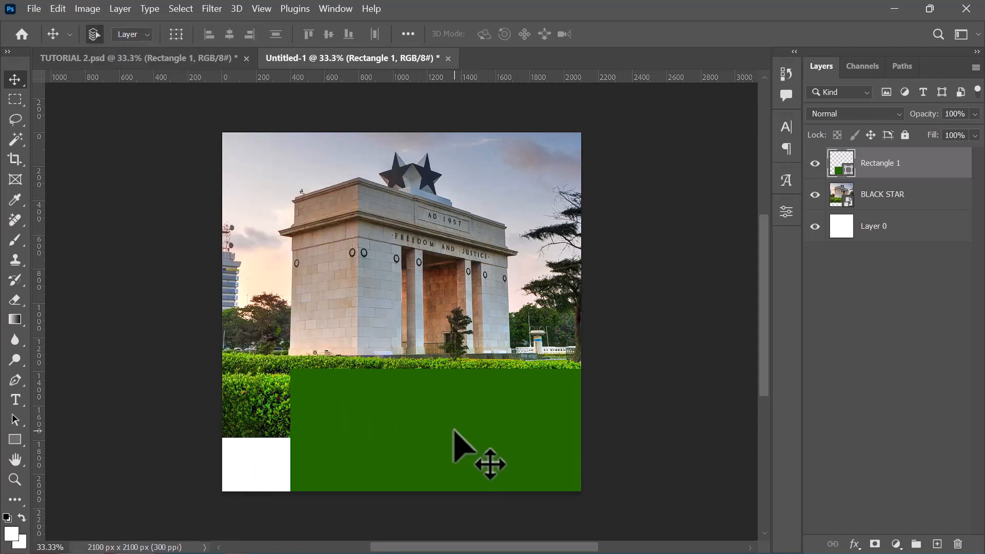
- Scale the green rectangle to about 125% width and 130% height, rotate it about -35°, and place it diagonally over the canvas's lower right corner
key(ctrl+t)
drag(631, 395, 628, 299)
drag(610, 380, 670, 298)
drag(245, 436, 268, 447)
drag(480, 361, 497, 398)
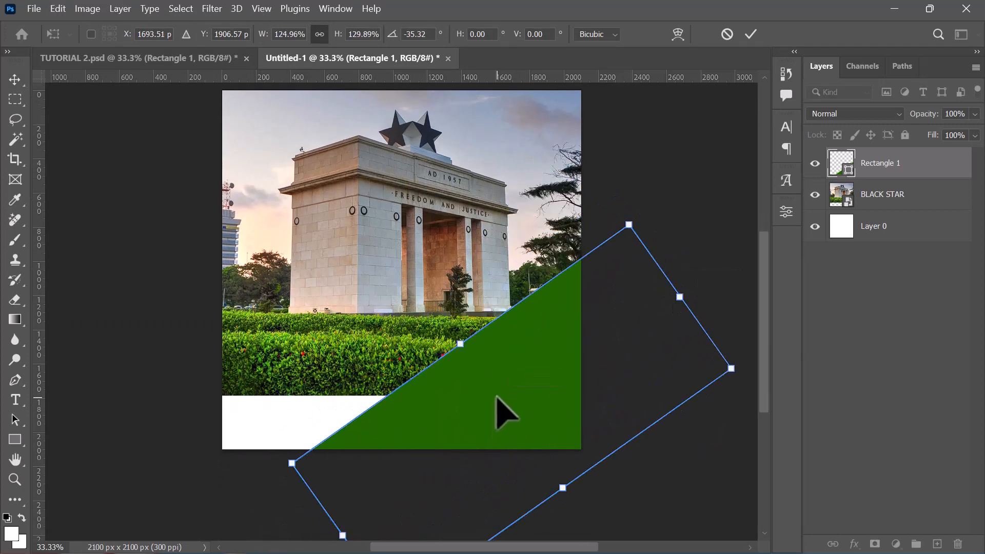
key(Return)
scroll(496, 409, up, 3)
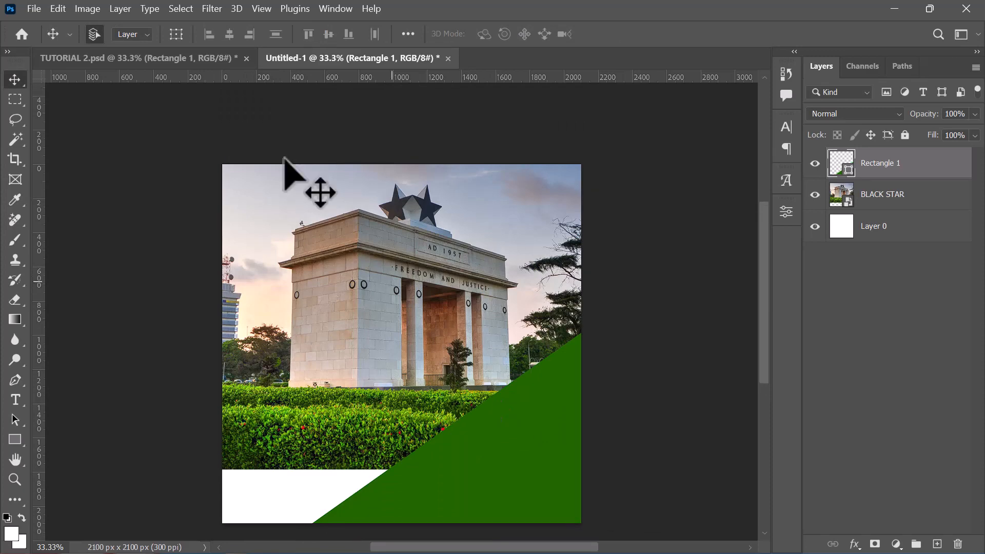
- Compare with TUTORIAL 2.psd and reposition the green rectangle, scaled to about 124%, so it covers more of the canvas's lower right corner
key(ctrl+Tab)
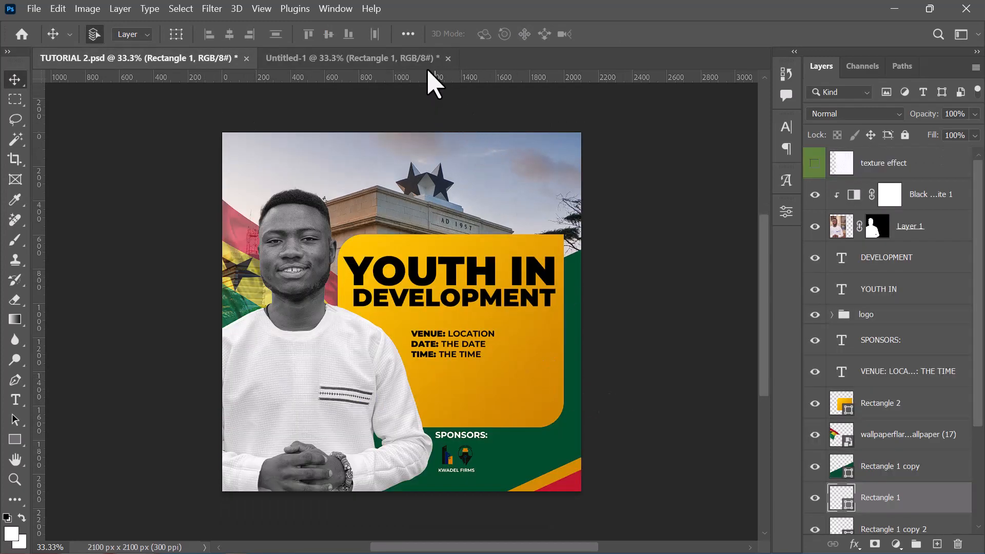
click(408, 59)
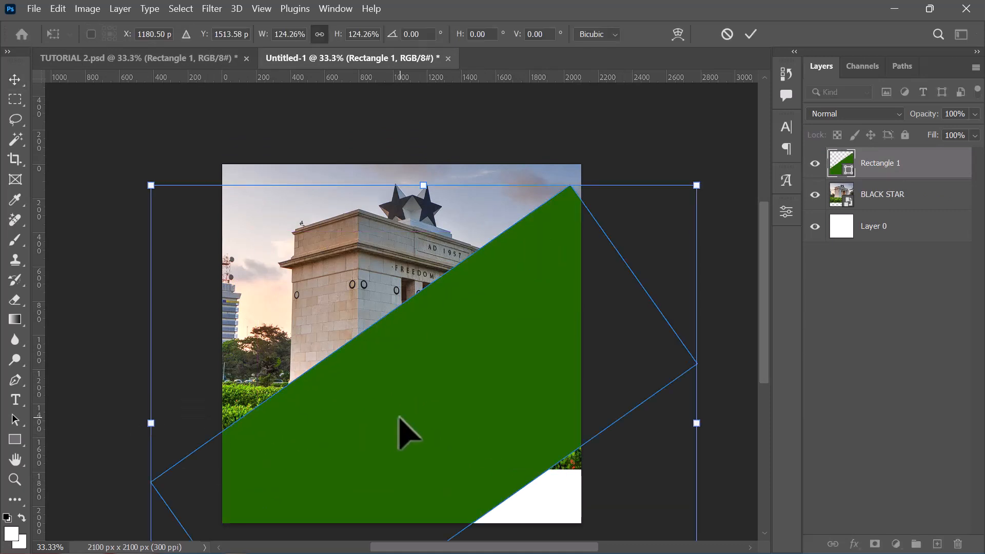
drag(399, 416, 506, 466)
key(Return)
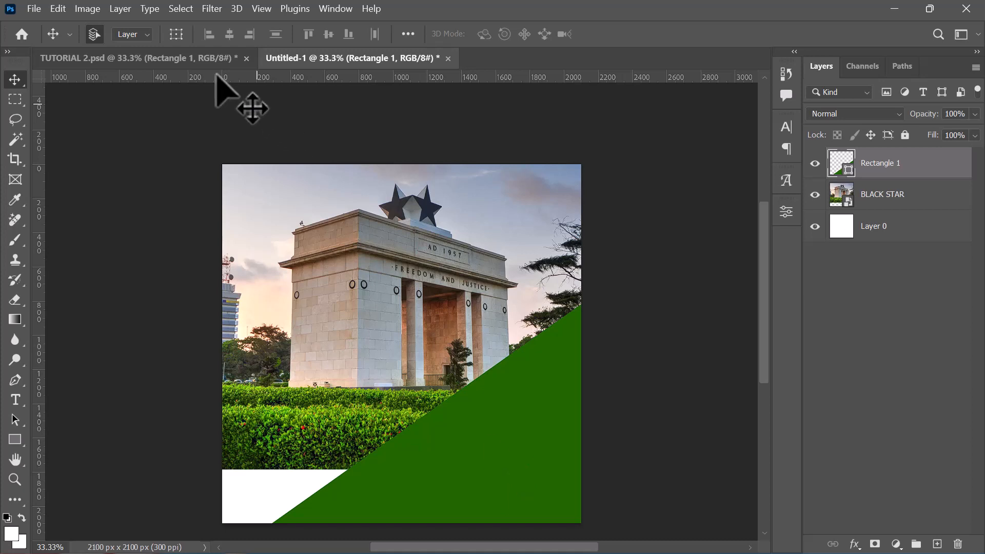
- Examine how the orange and red corner stripes are layered in TUTORIAL 2.psd by shifting them, and return to Untitled-1
click(185, 61)
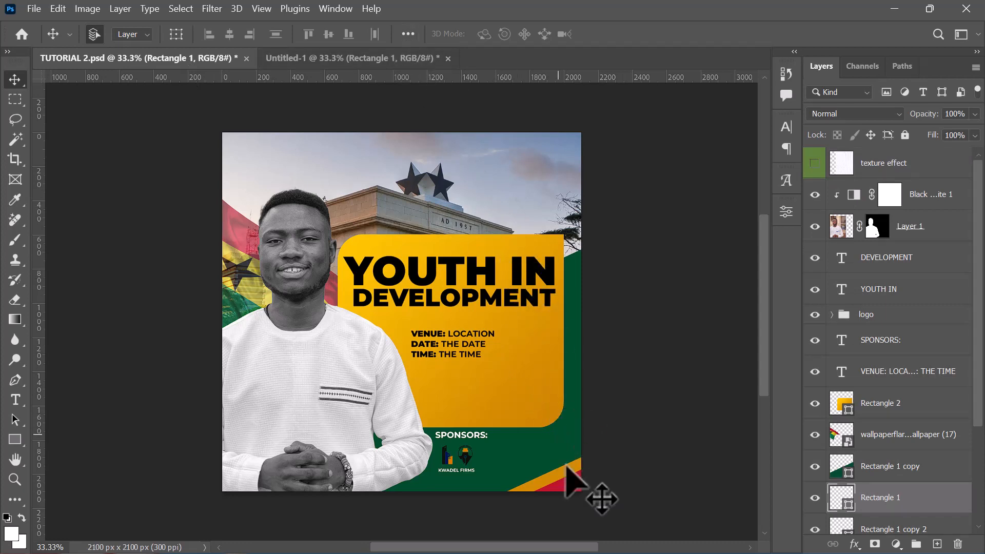
drag(534, 459, 554, 458)
click(568, 479)
key(ctrl+Tab)
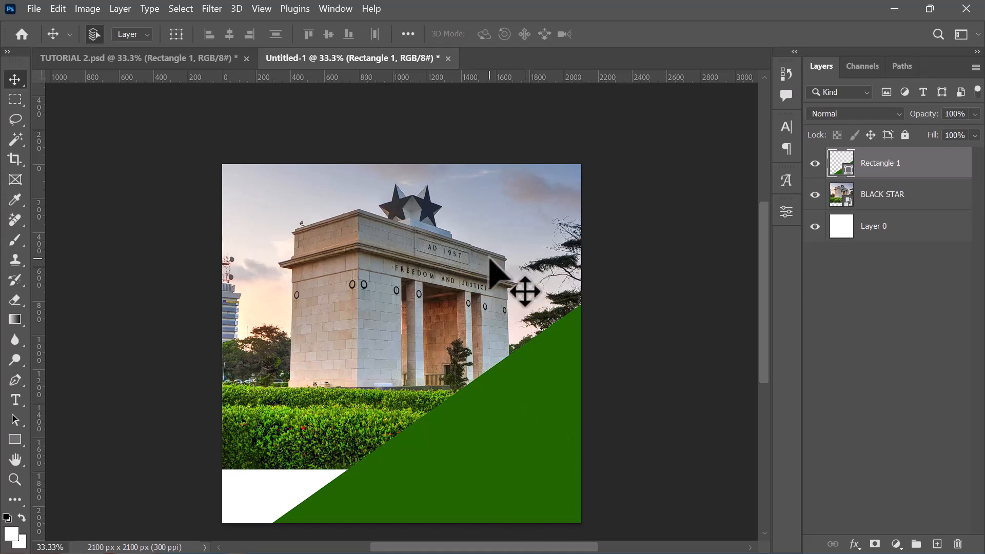
- Duplicate the green diagonal rectangle layer in Untitled-1
key(ctrl)
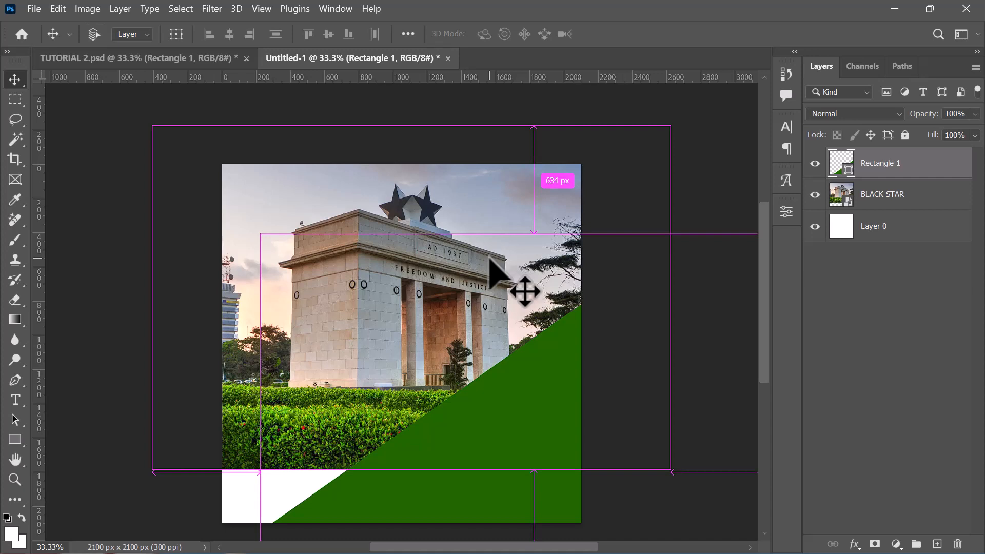
key(ctrl+j)
key(ctrl+z)
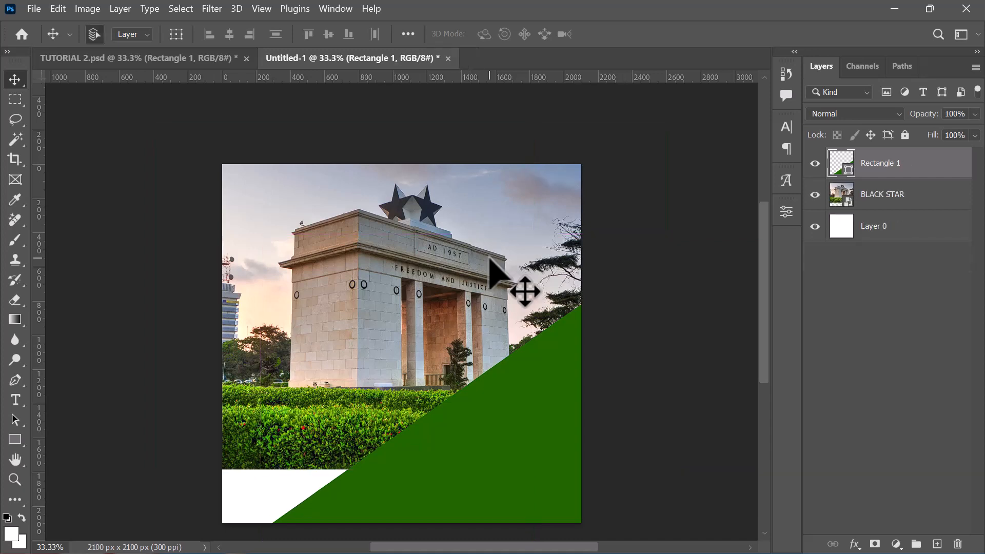
right_click(882, 156)
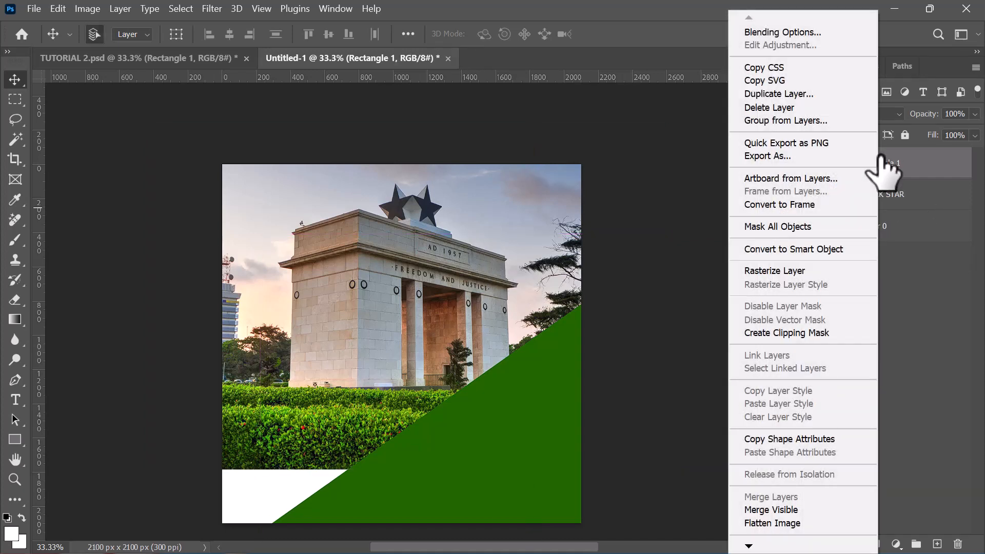
click(764, 94)
key(Return)
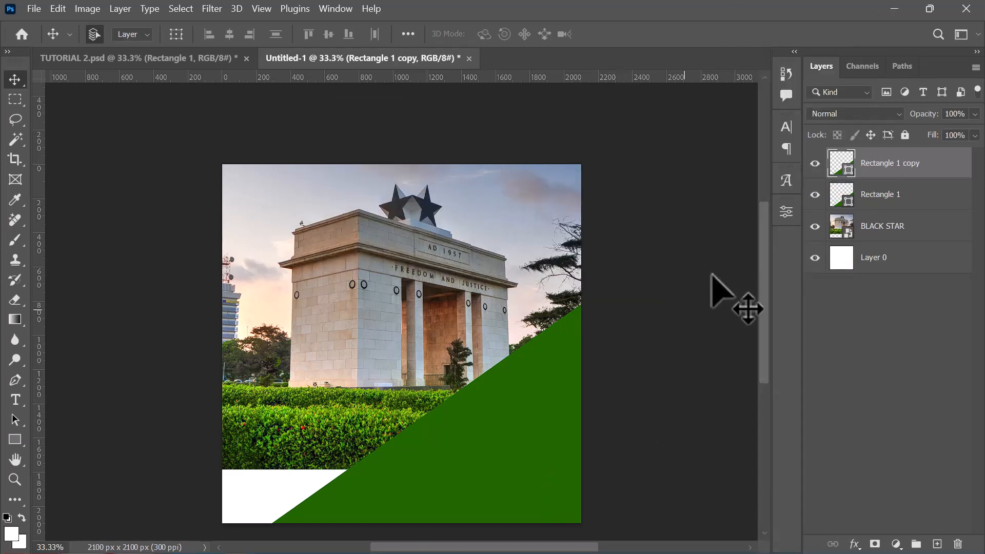
- Recolor the duplicated rectangle to orange-yellow ffba00 and move it so only a small triangle covers the canvas's lower right corner
double_click(844, 173)
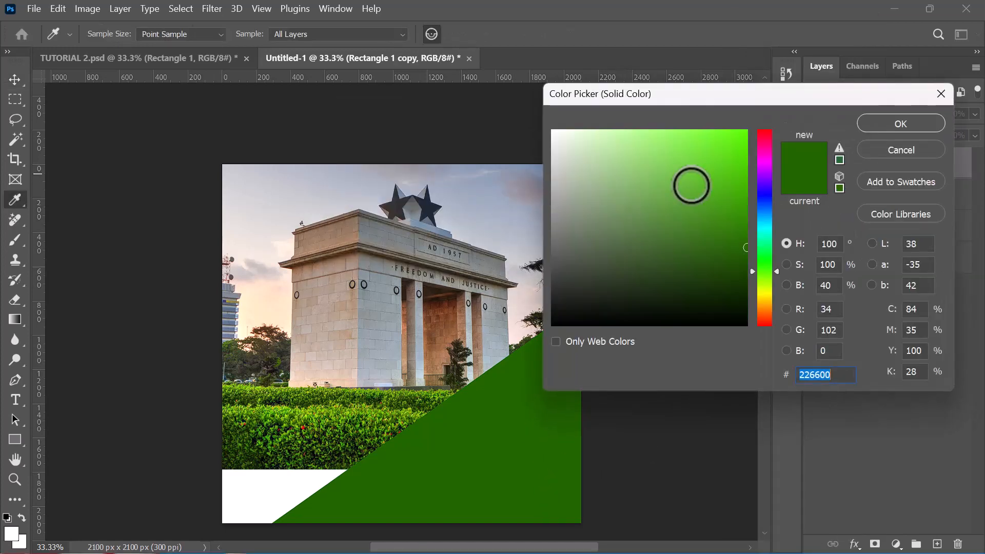
click(764, 304)
drag(747, 176, 745, 132)
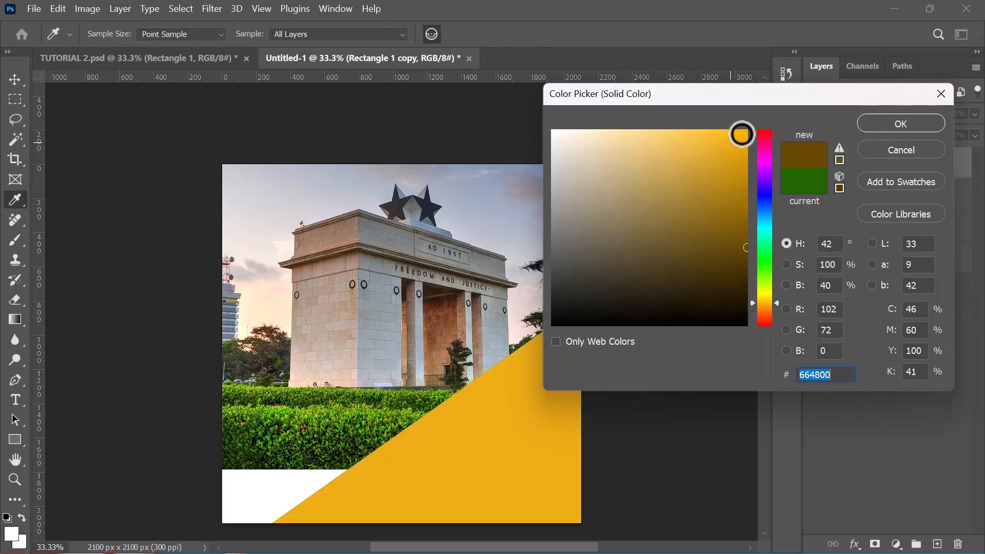
click(768, 307)
drag(768, 306, 767, 302)
click(892, 128)
key(v)
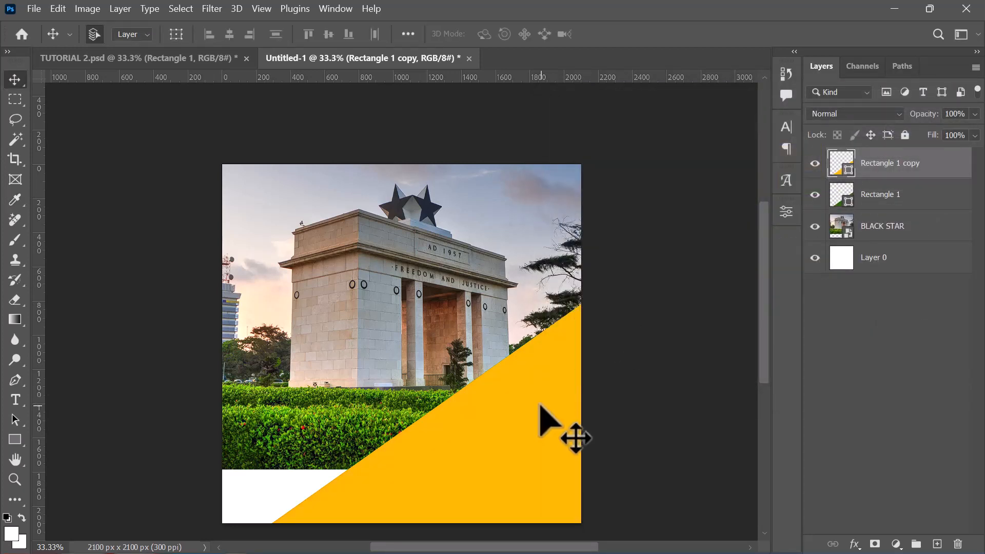
drag(497, 429, 575, 524)
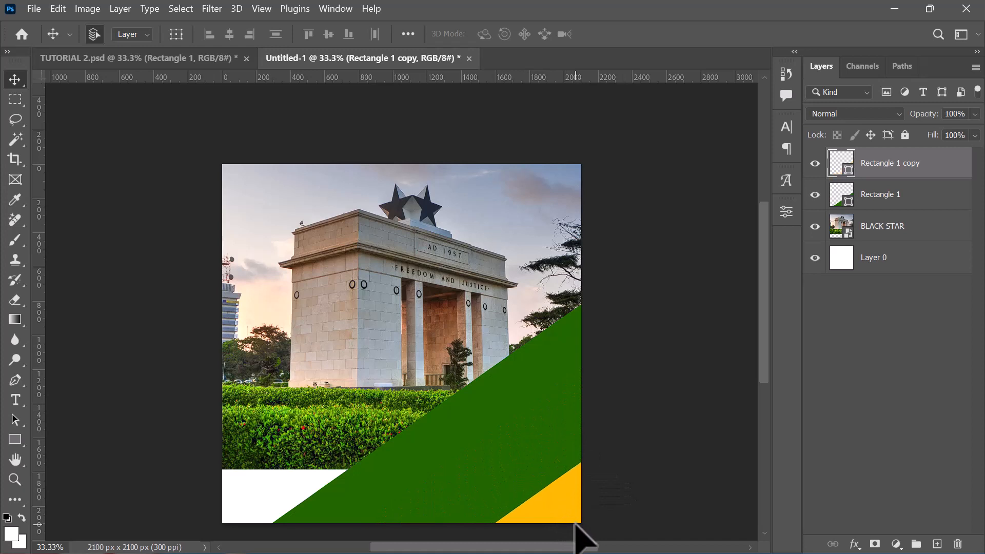
- Duplicate the orange shape slightly further into the lower right corner and fill the copy with bright red
key(ctrl+j)
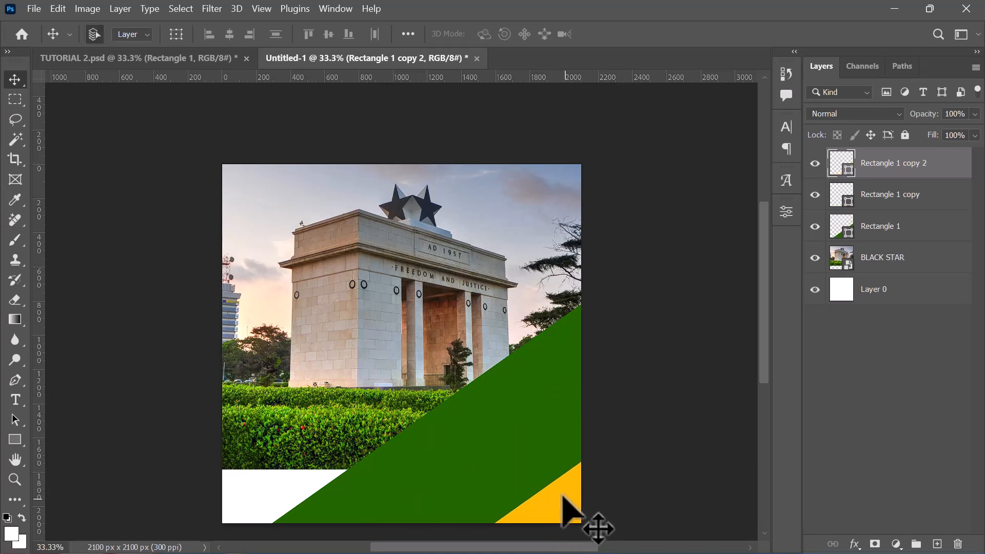
drag(554, 487, 571, 508)
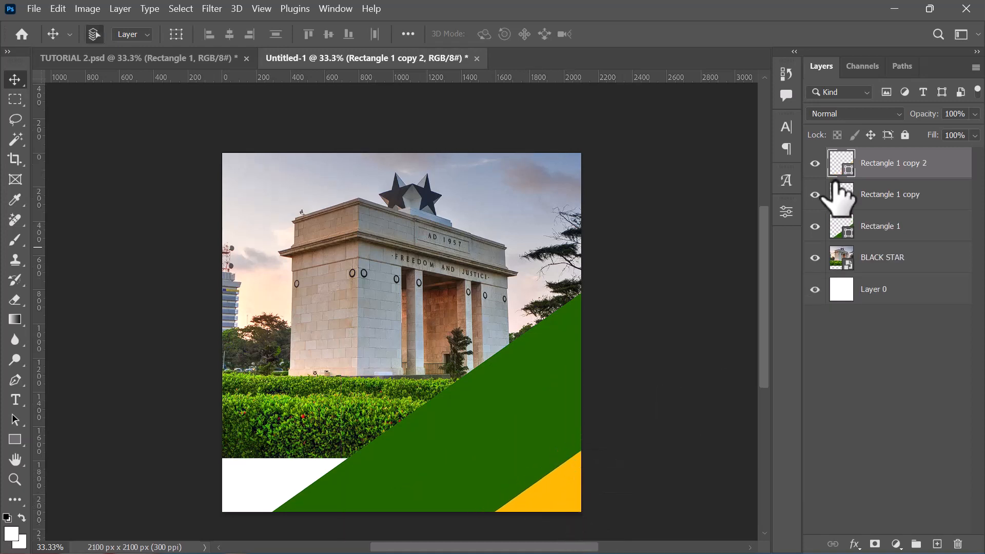
double_click(850, 171)
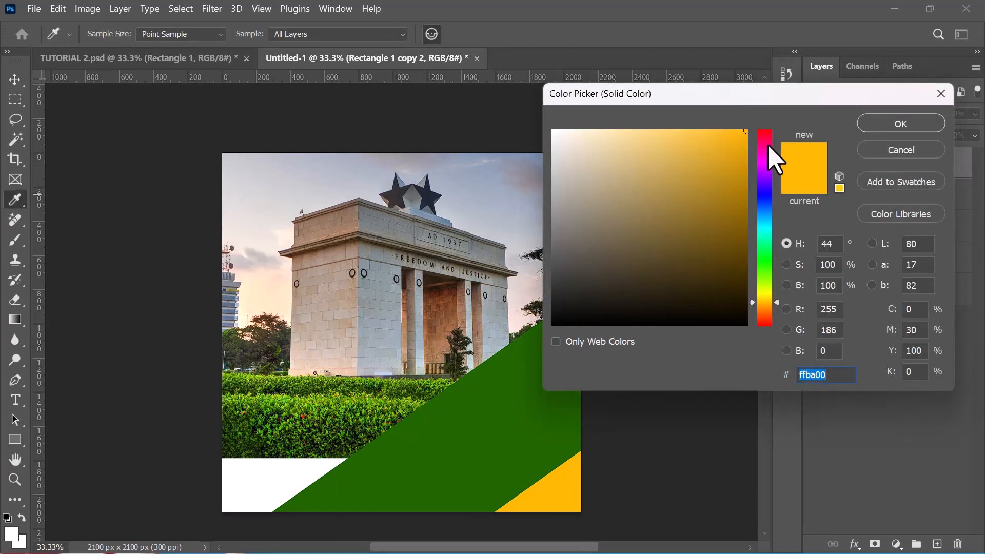
click(765, 137)
click(877, 132)
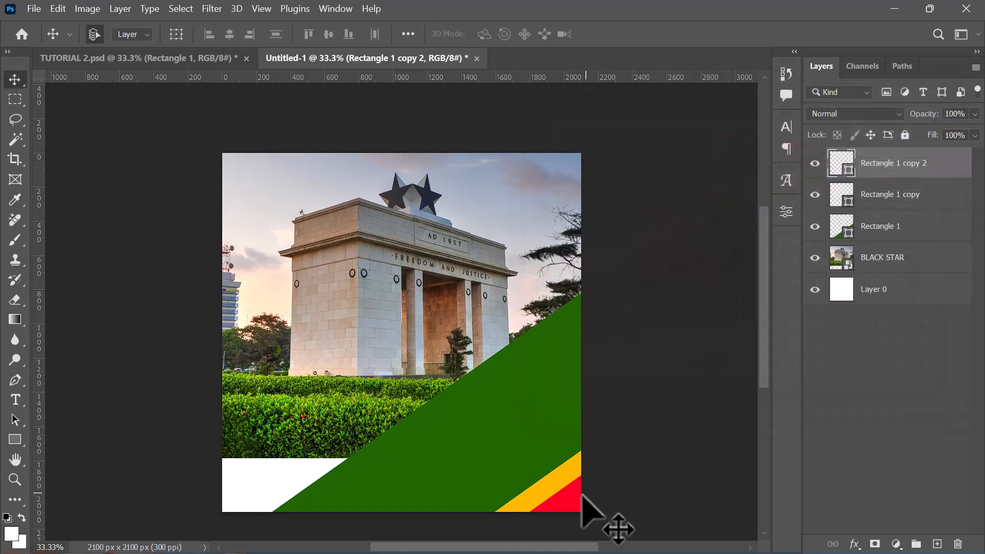
- Nudge the orange and red stripes slightly closer to the canvas's lower right corner and compare them with TUTORIAL 2.psd
mouse_move(585, 496)
mouse_down()
mouse_move(572, 497)
mouse_move(561, 480)
mouse_move(567, 496)
mouse_up()
key(ctrl+Tab)
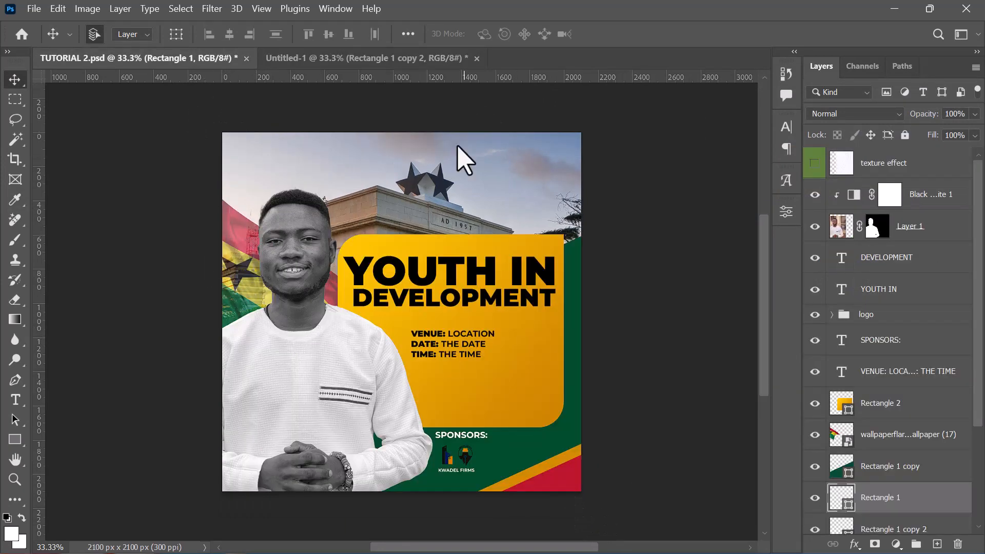
key(ctrl+Tab)
- Place the GHANA FLAG image from the TUTORIAL 1 folder directly above the green rectangle layer
click(457, 439)
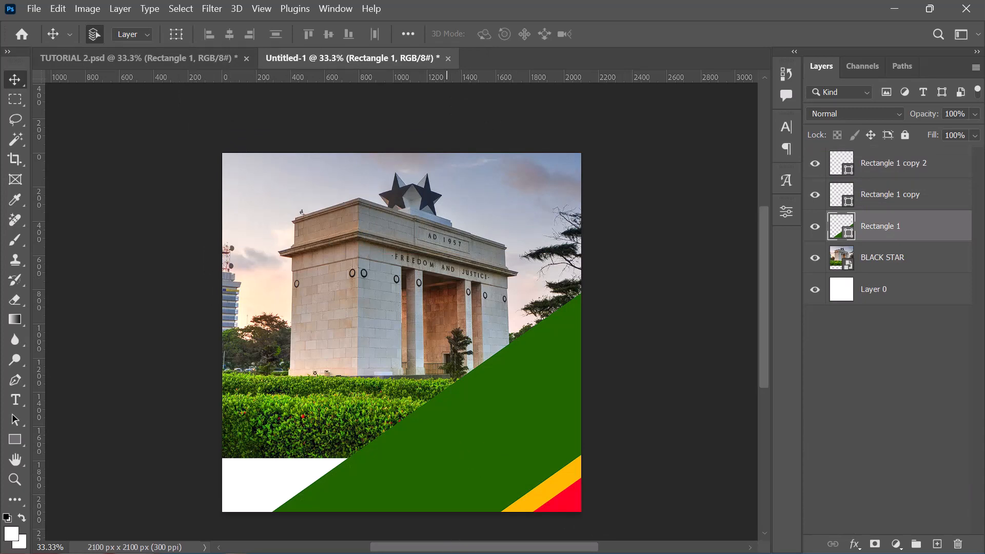
key(super)
click(408, 535)
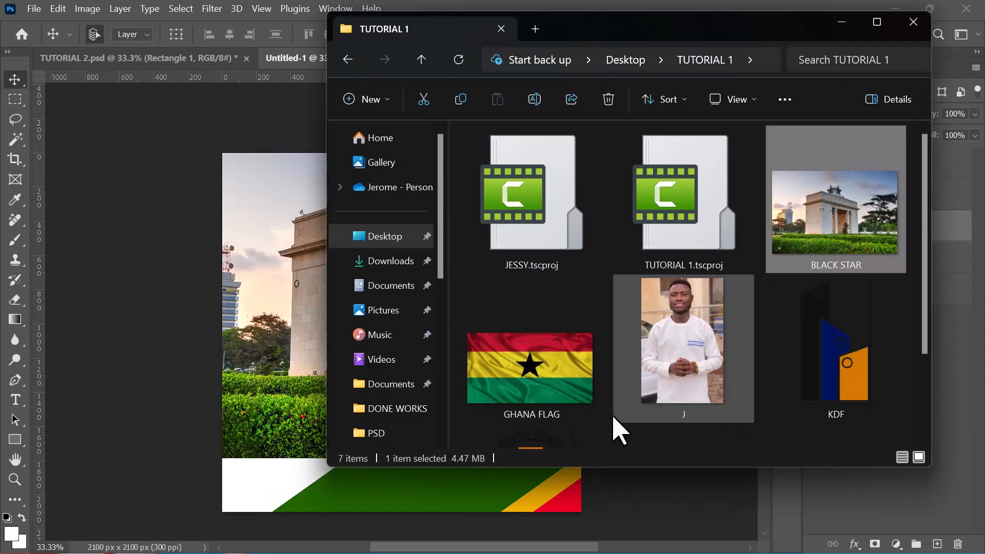
drag(547, 399, 248, 352)
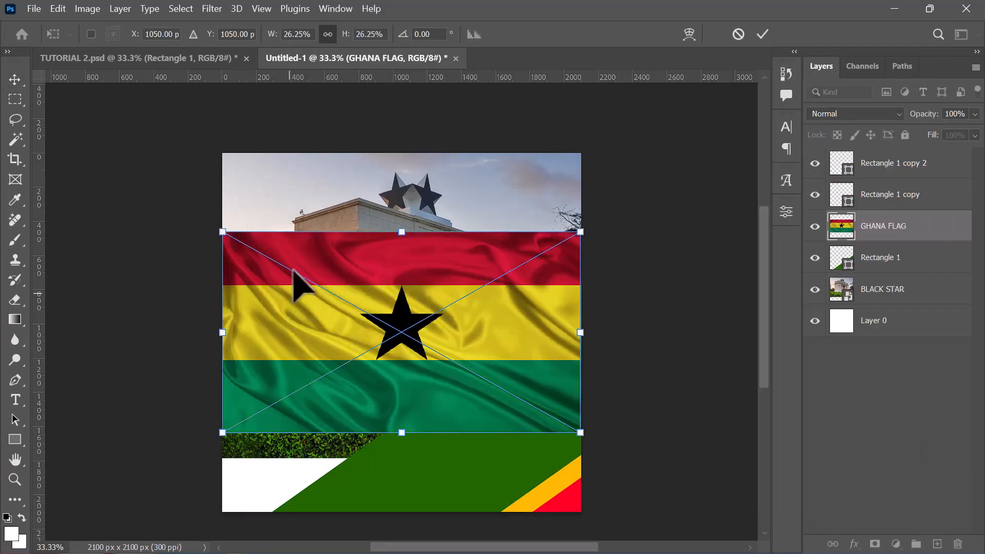
key(Return)
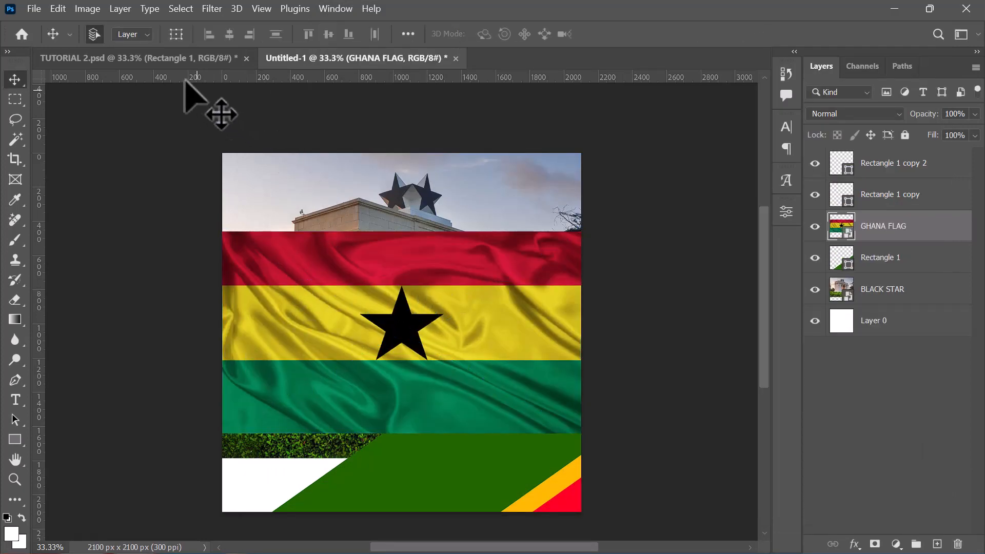
- In TUTORIAL 2.psd, hide the portrait, shift the flag and raise its opacity to 100% to examine its warped shape
click(200, 59)
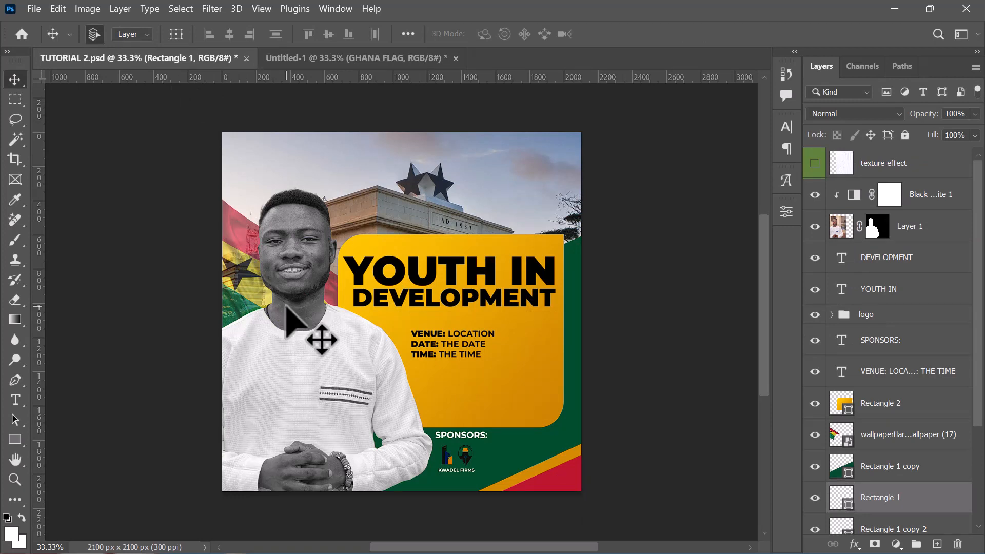
click(285, 308)
click(815, 226)
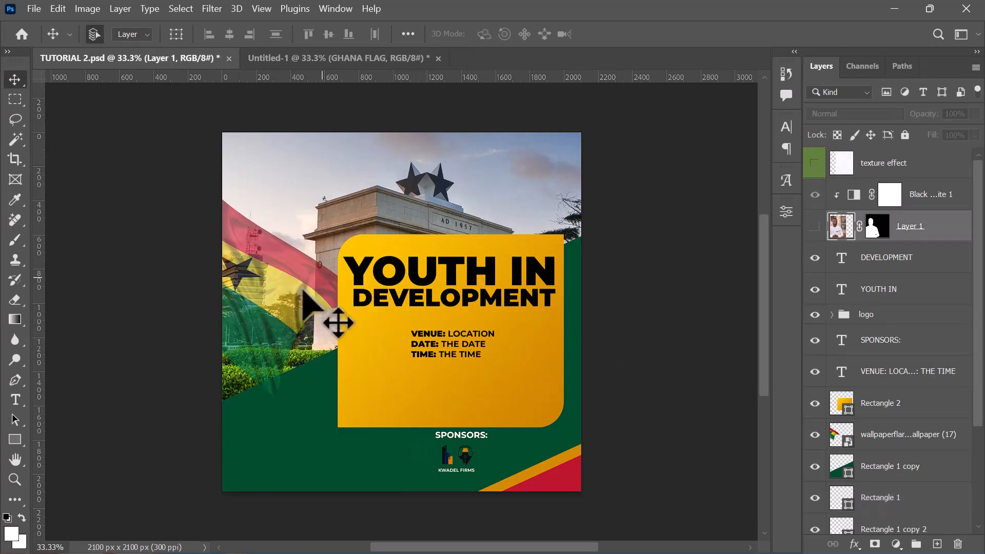
drag(307, 333, 289, 350)
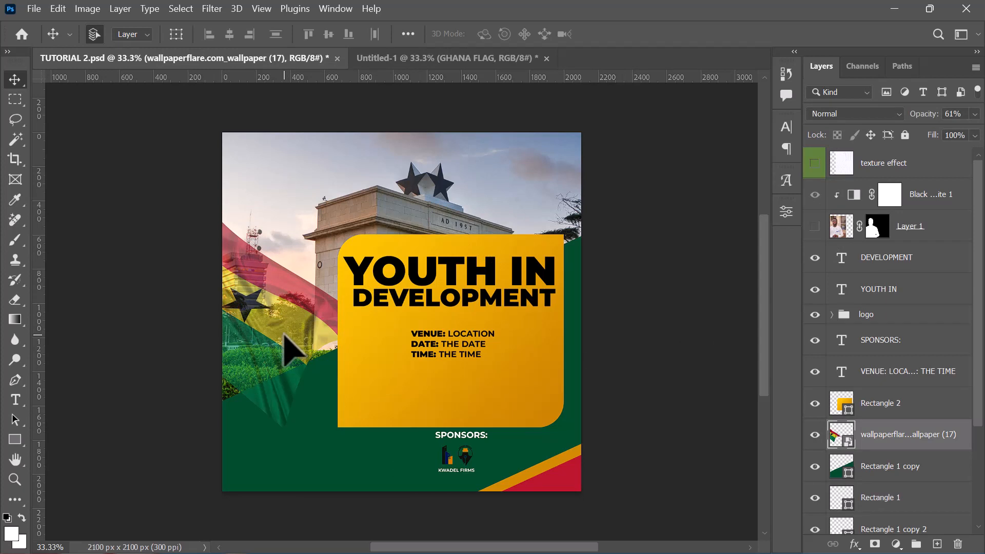
click(974, 115)
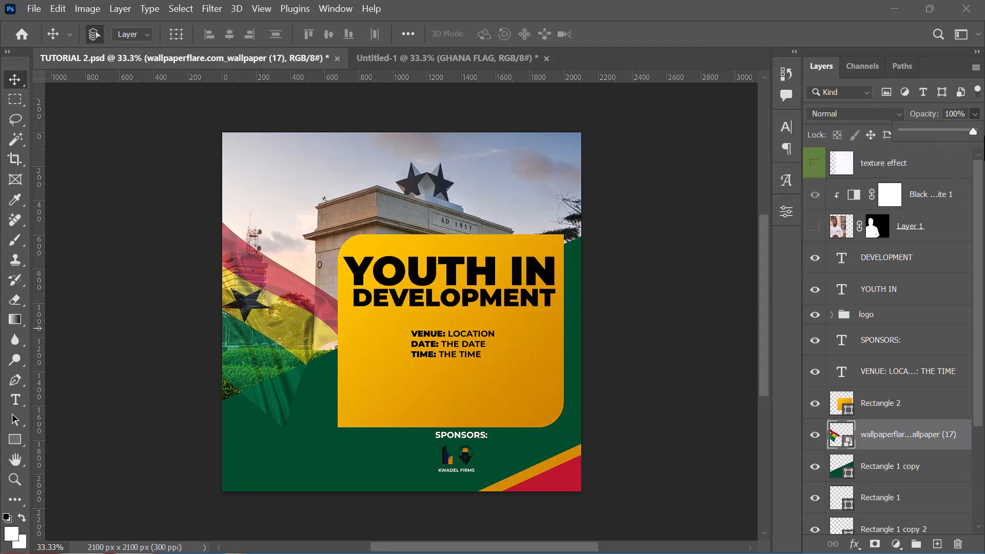
drag(301, 355, 362, 302)
- Scale the Ghana flag in Untitled-1 down to about 20.81%, keeping it against the canvas's left edge
key(ctrl+t)
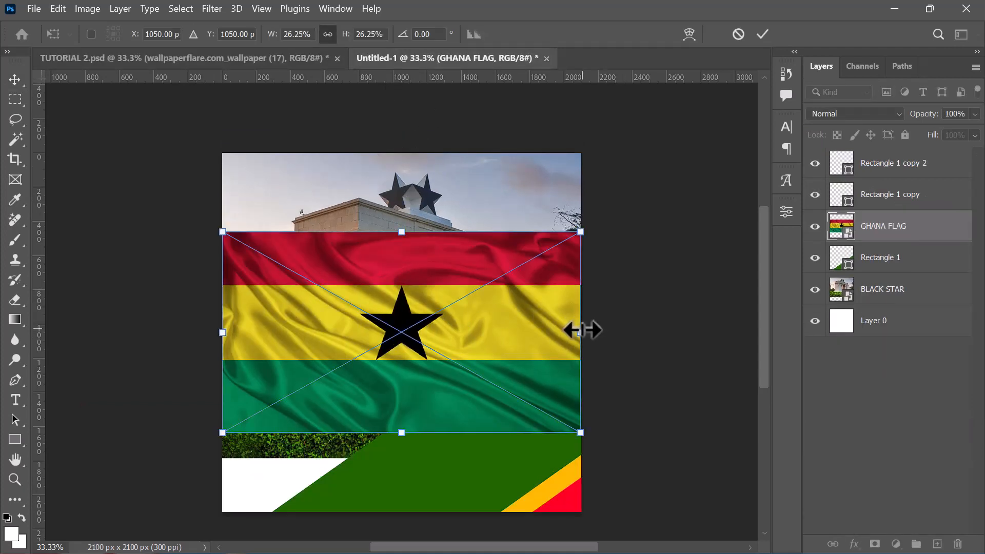
drag(580, 331, 508, 331)
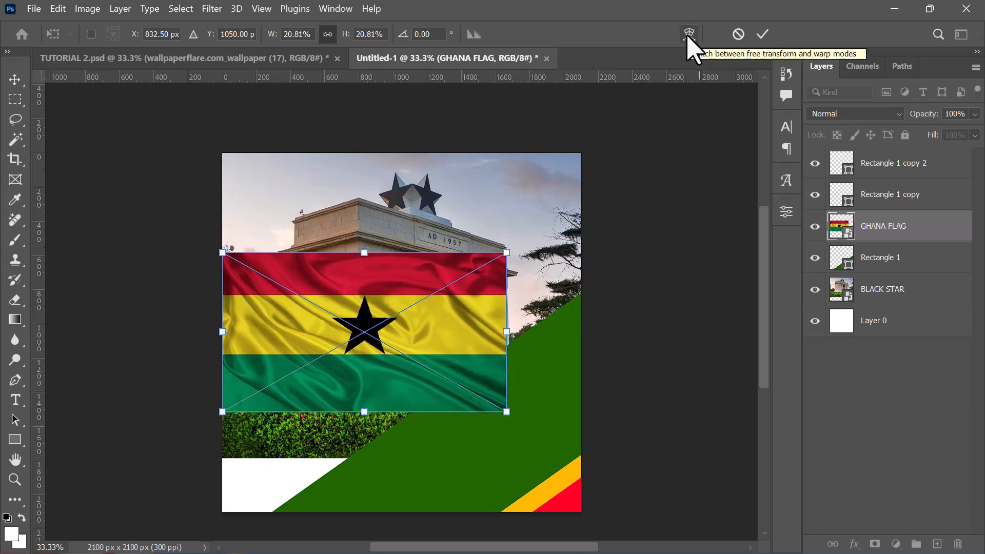
key(Return)
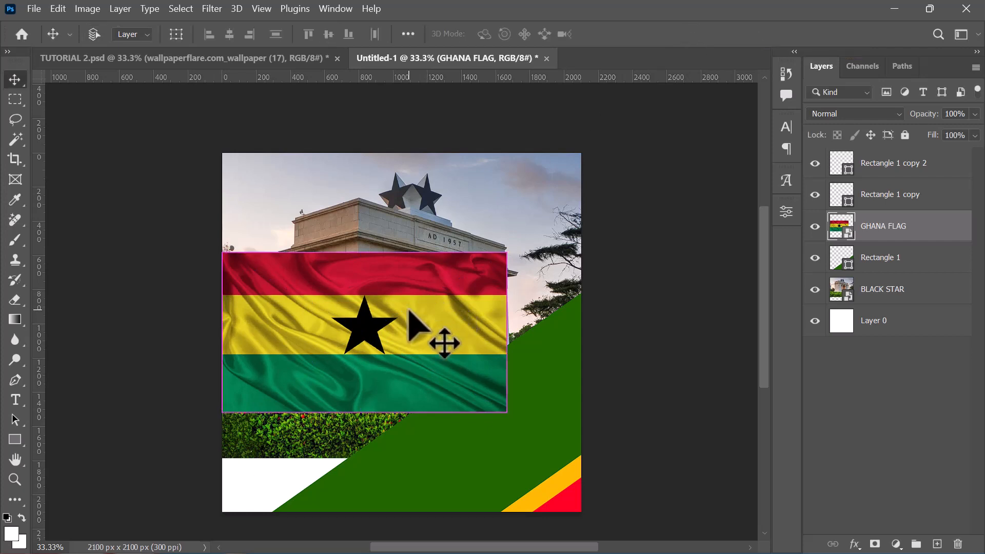
key(ctrl+t)
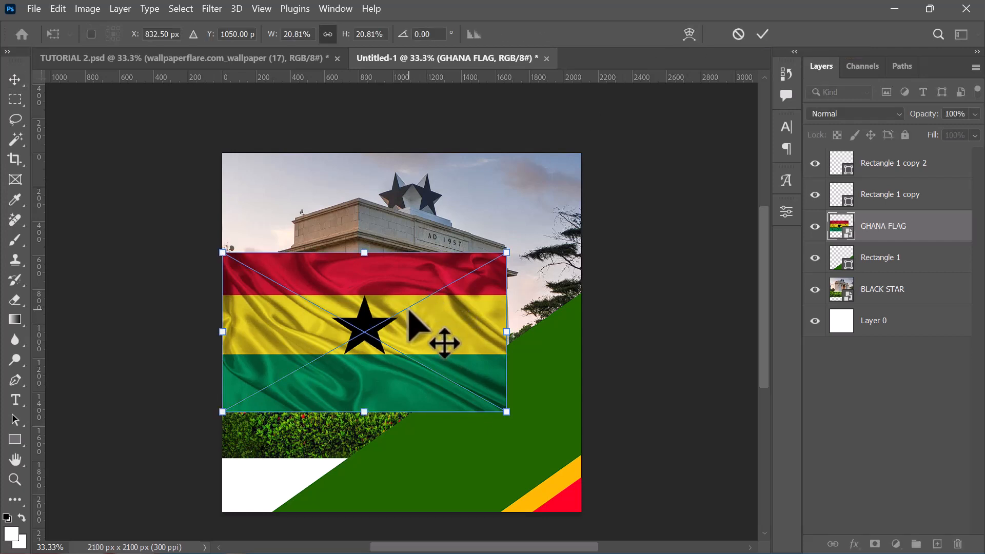
click(689, 34)
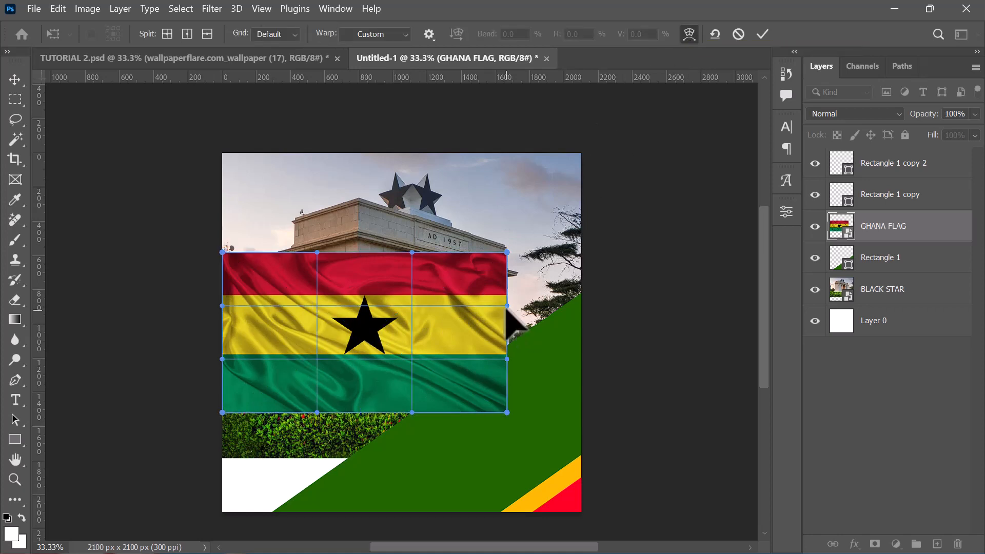
drag(508, 306, 401, 309)
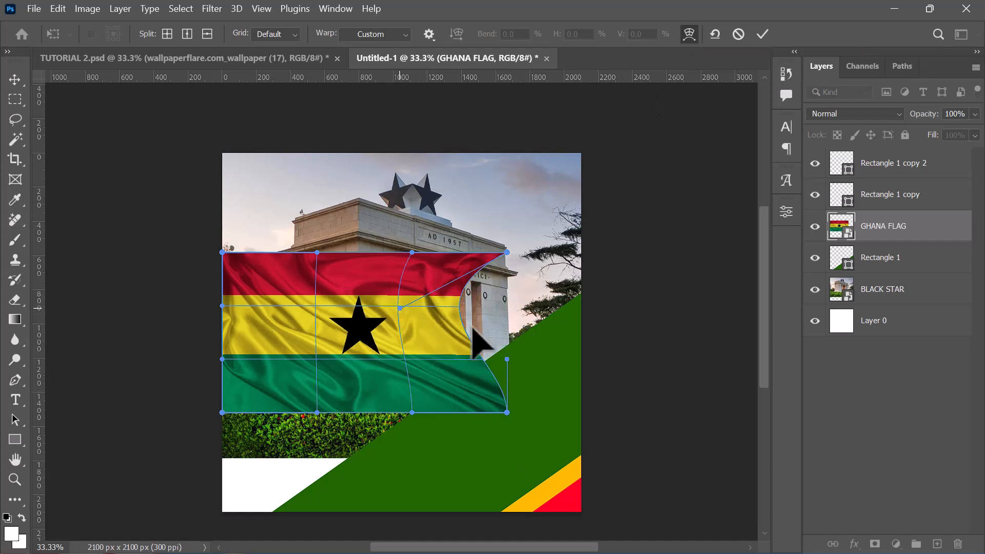
drag(509, 359, 394, 372)
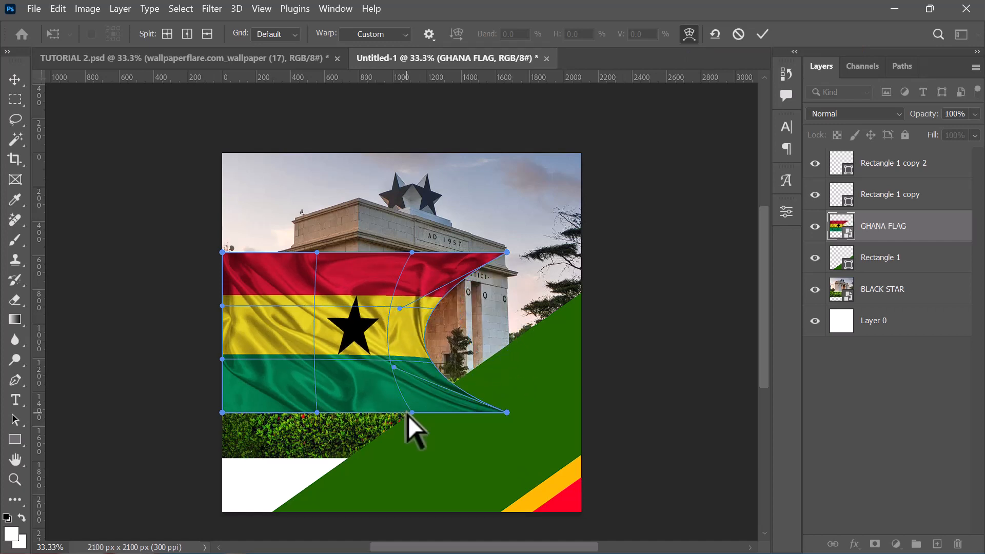
drag(402, 308, 403, 307)
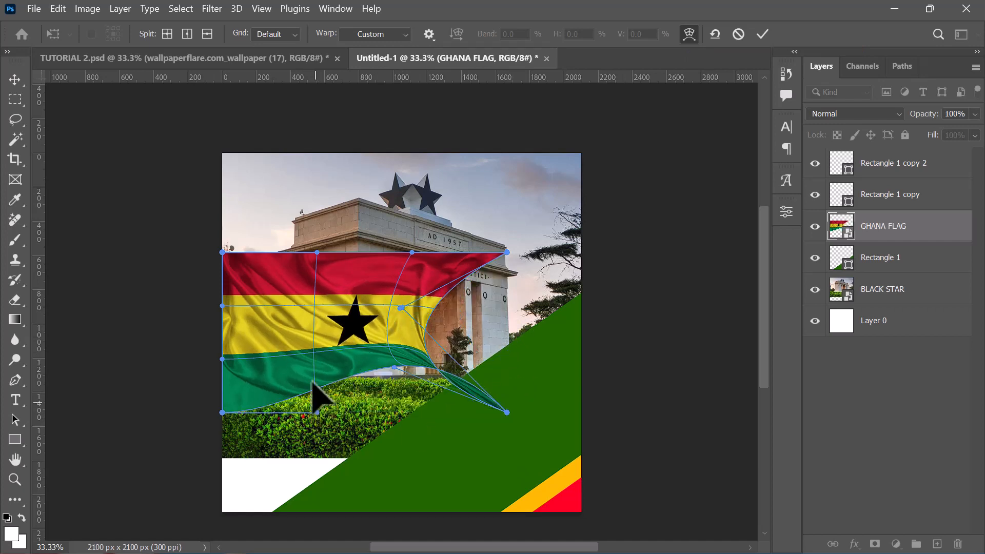
drag(223, 252, 269, 305)
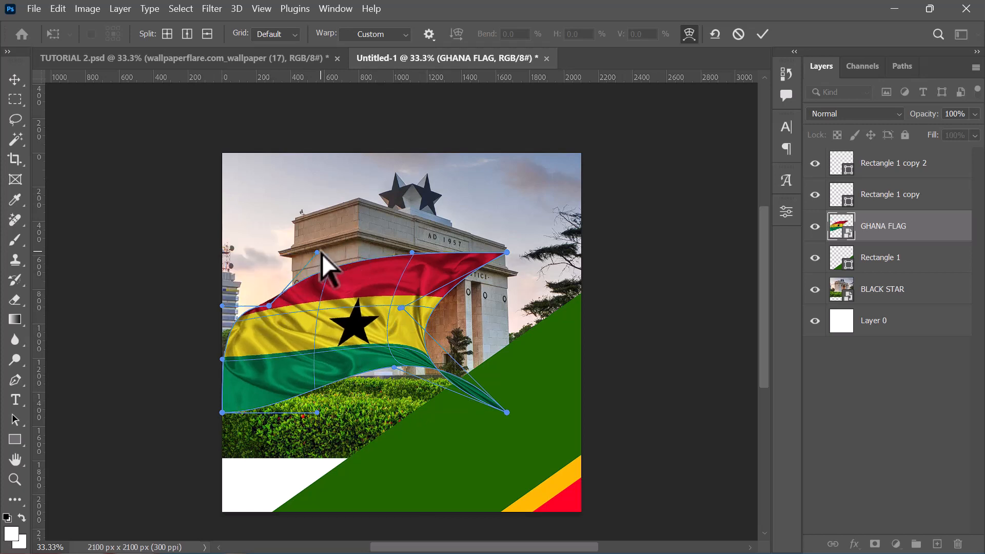
drag(319, 252, 278, 188)
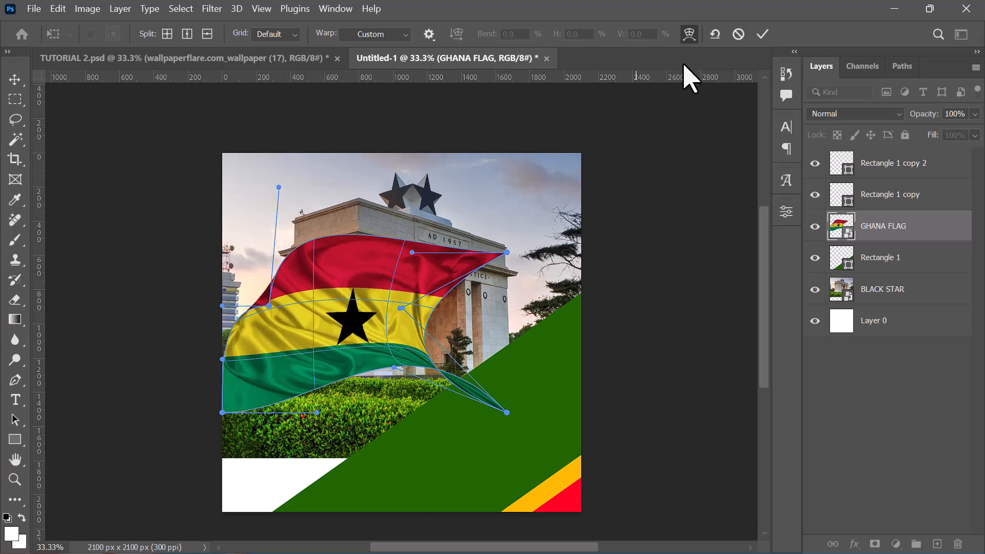
click(738, 34)
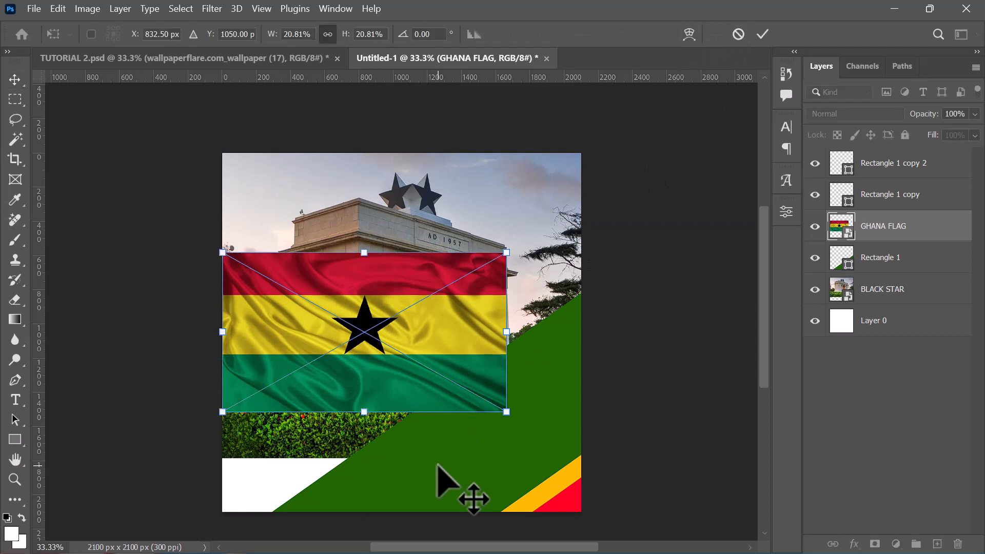
- Warp the Ghana flag by pulling its right-hand corners inward and curving its top, bottom and right edges toward the star
click(689, 34)
drag(509, 308, 466, 313)
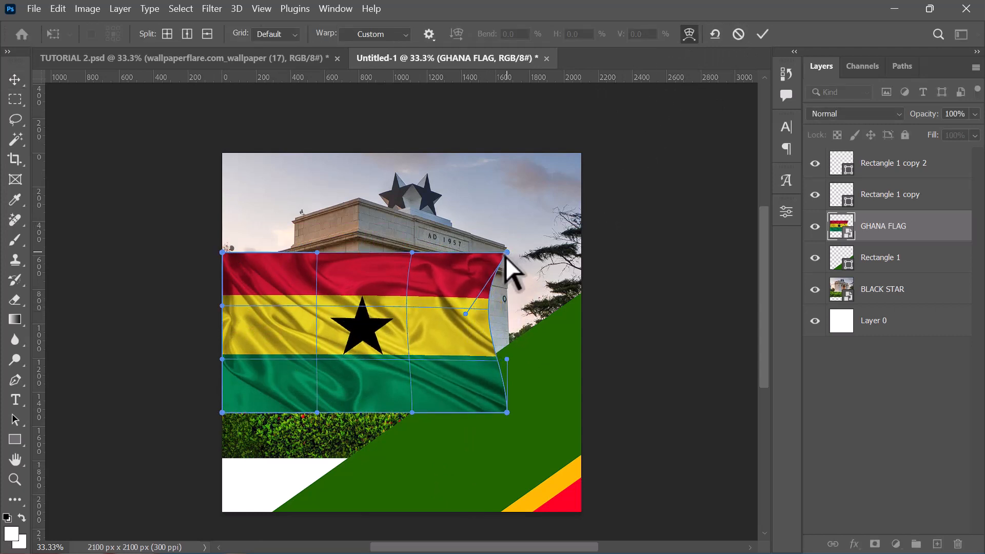
drag(506, 252, 497, 258)
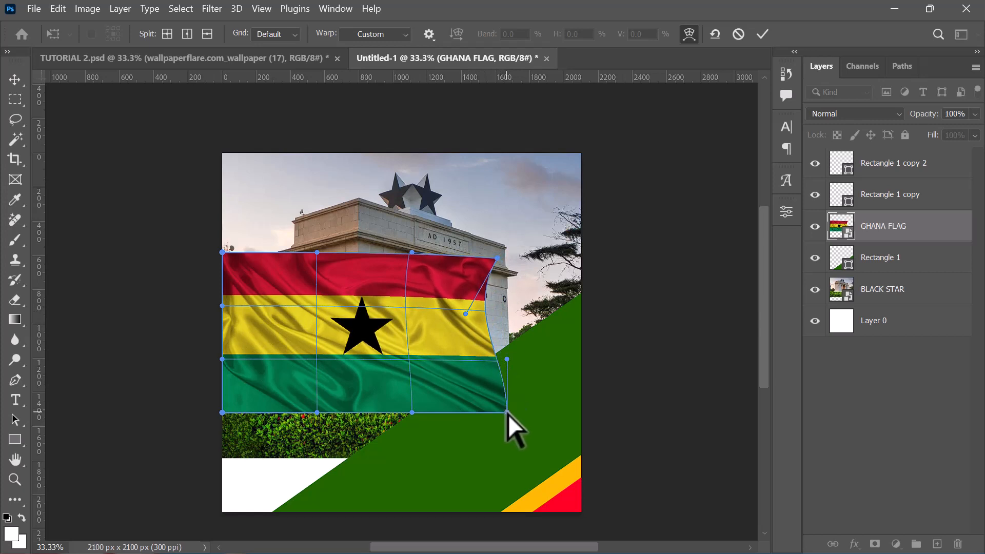
drag(507, 413, 492, 407)
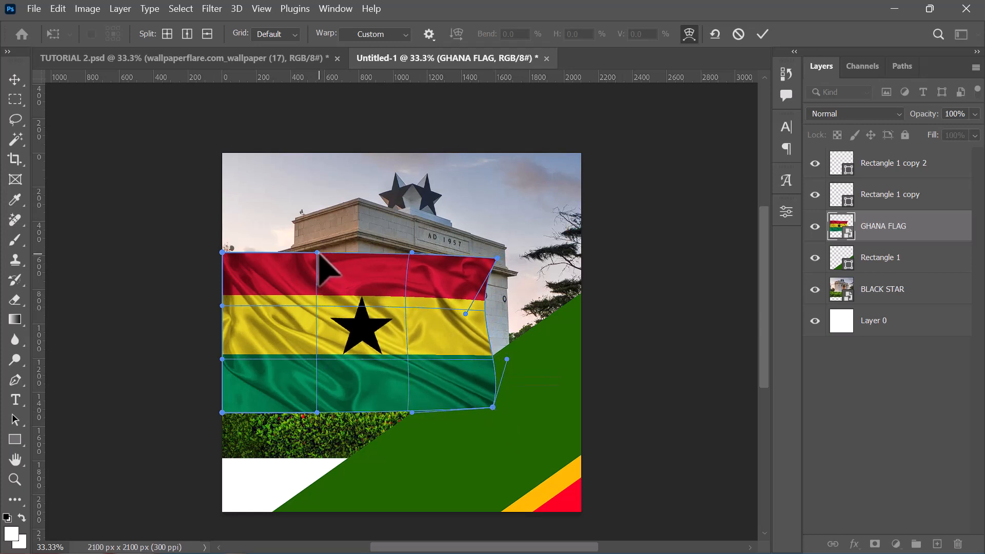
drag(319, 277, 345, 288)
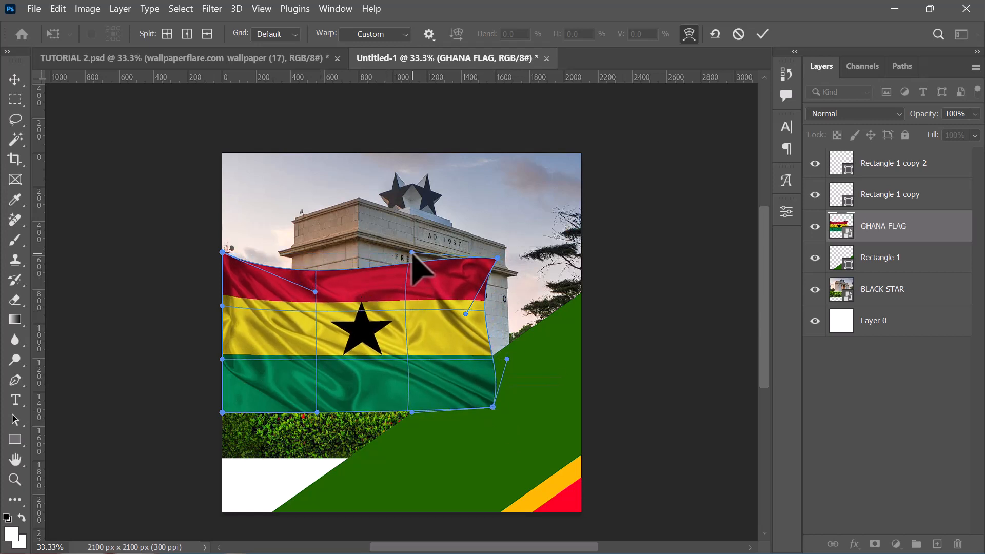
drag(408, 261, 407, 277)
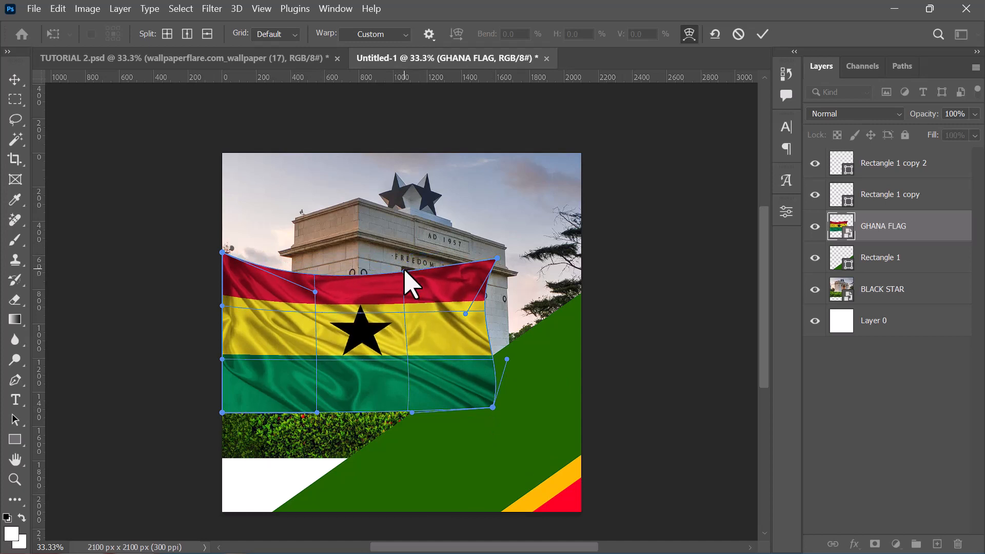
drag(316, 402, 310, 386)
drag(464, 348, 446, 353)
key(Return)
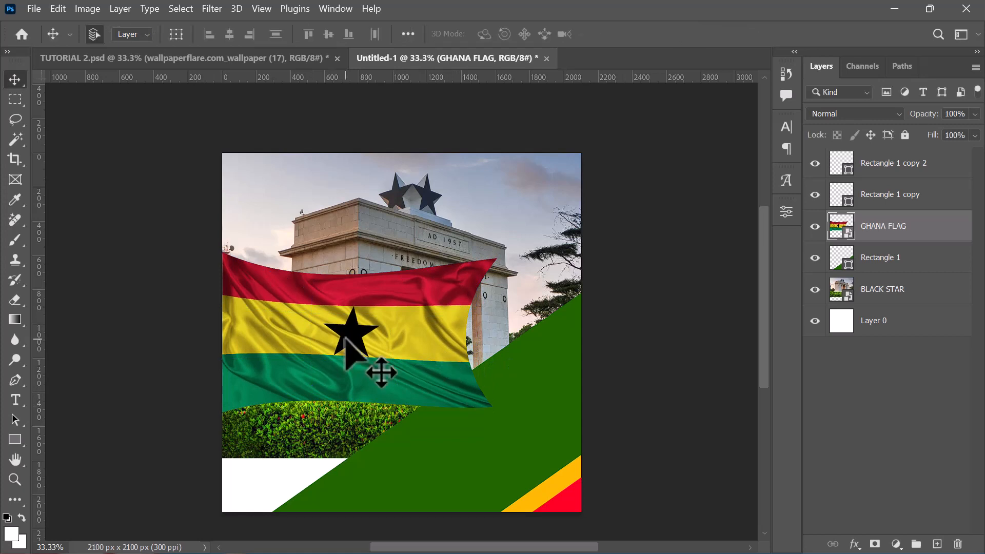
- Rotate the warped flag to 33.47° and move it up so it extends past the canvas's left edge
key(ctrl+t)
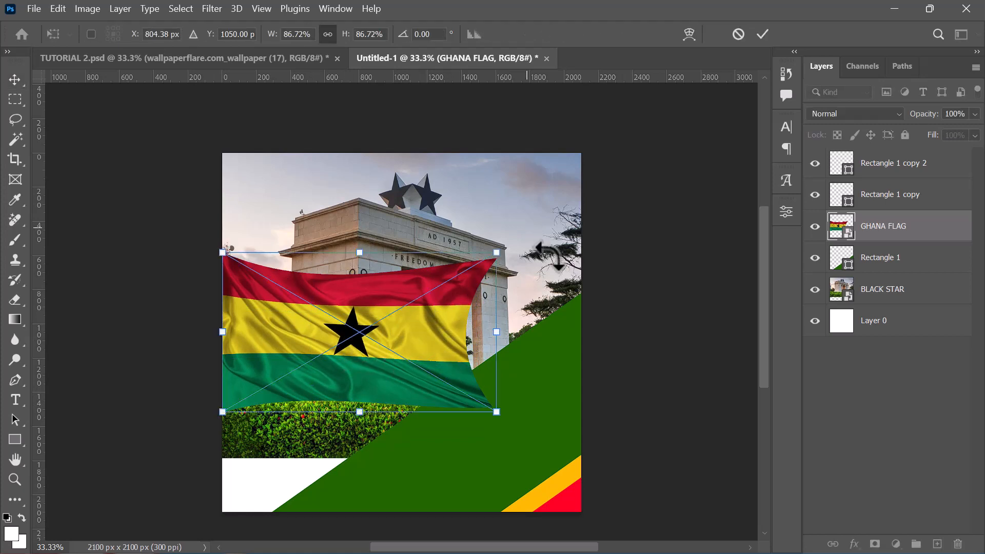
drag(528, 233, 574, 339)
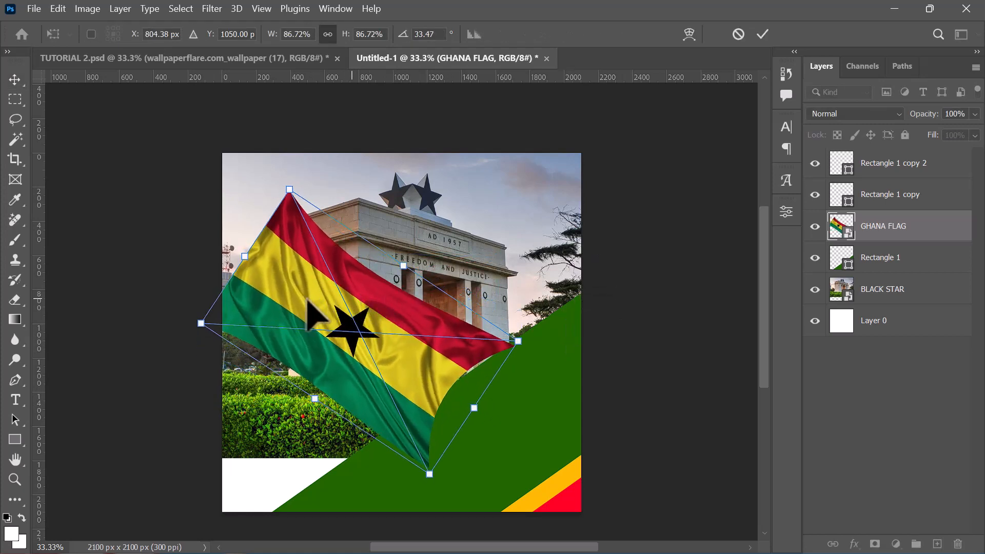
drag(337, 303, 206, 238)
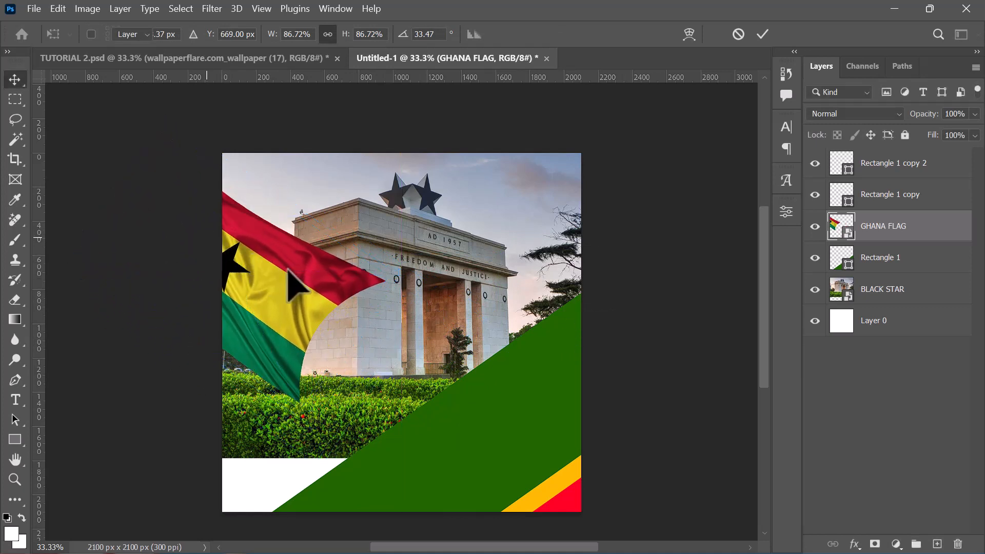
key(Return)
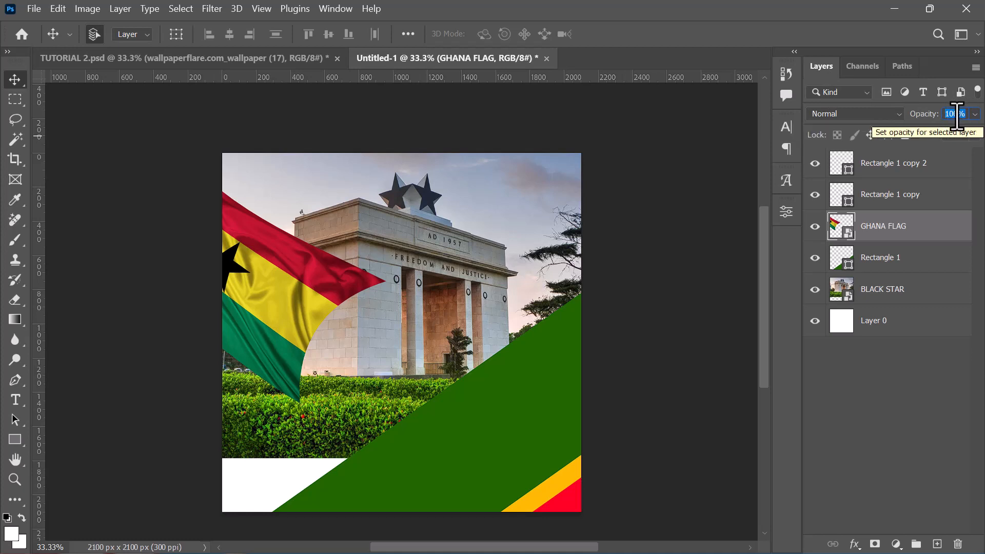
- Set the flag's opacity to 60% and nudge it slightly down and left
text(60)
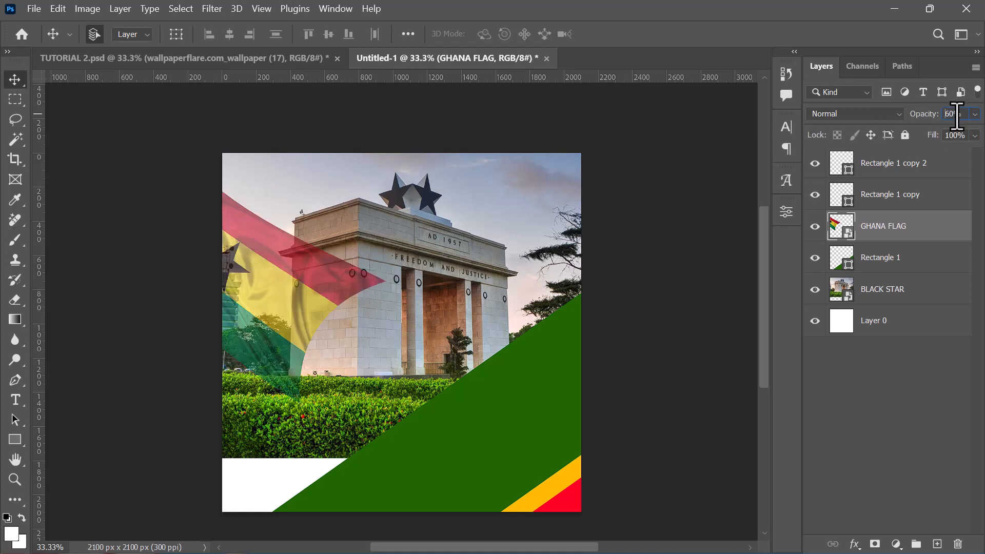
mouse_move(272, 279)
mouse_down()
mouse_move(259, 292)
mouse_move(260, 283)
mouse_up()
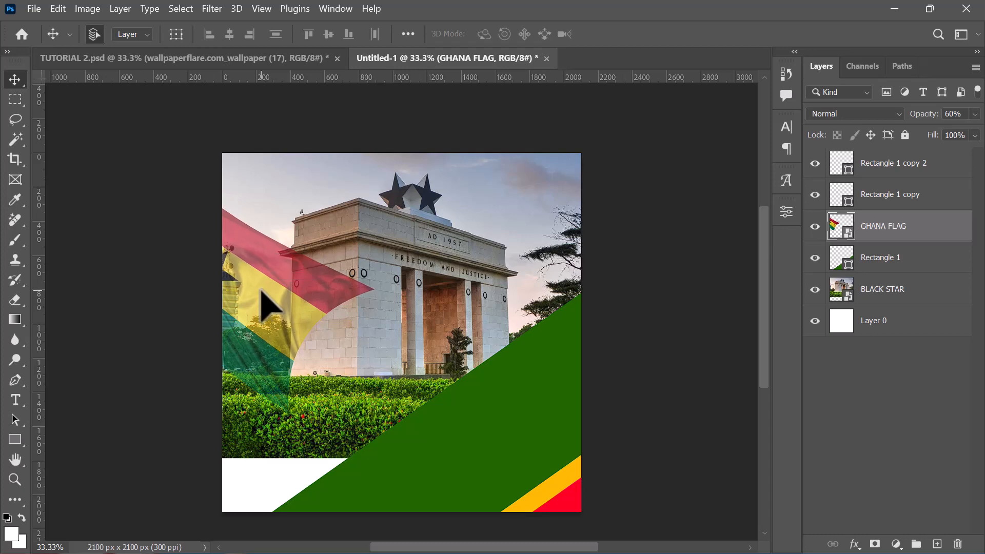
- In TUTORIAL 2.psd, hide the portrait and examine the flag and the yellow-orange text panel, comparing them with Untitled-1
click(192, 66)
click(380, 402)
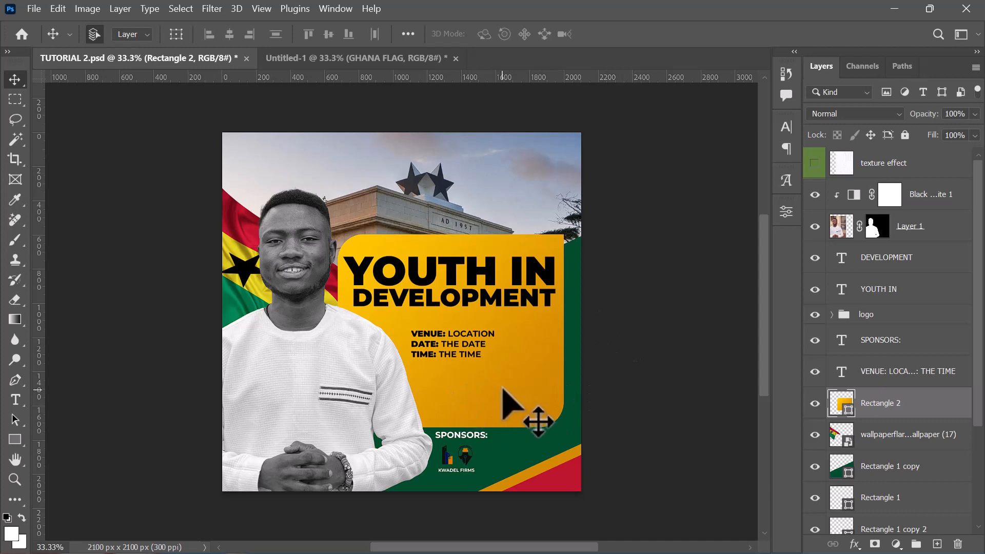
click(814, 226)
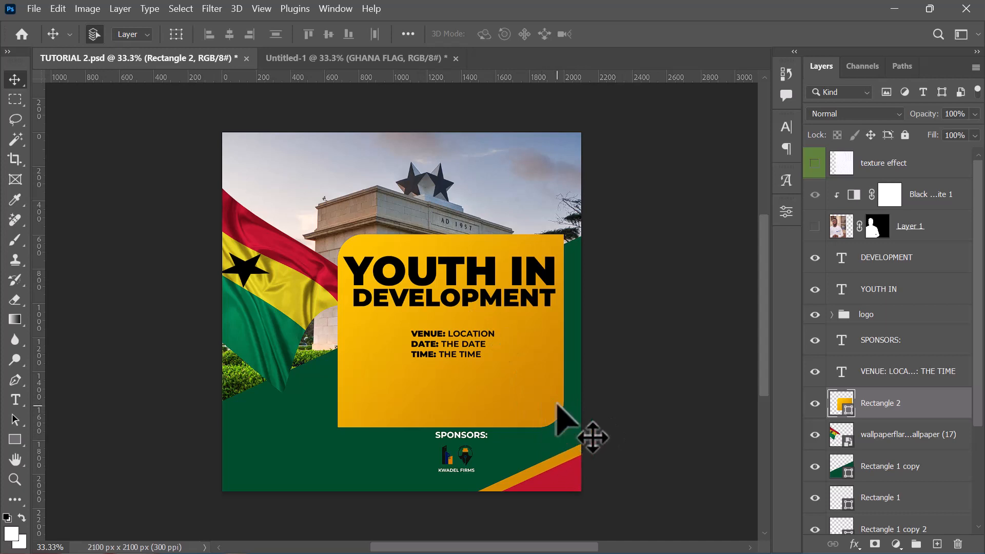
click(346, 59)
click(204, 58)
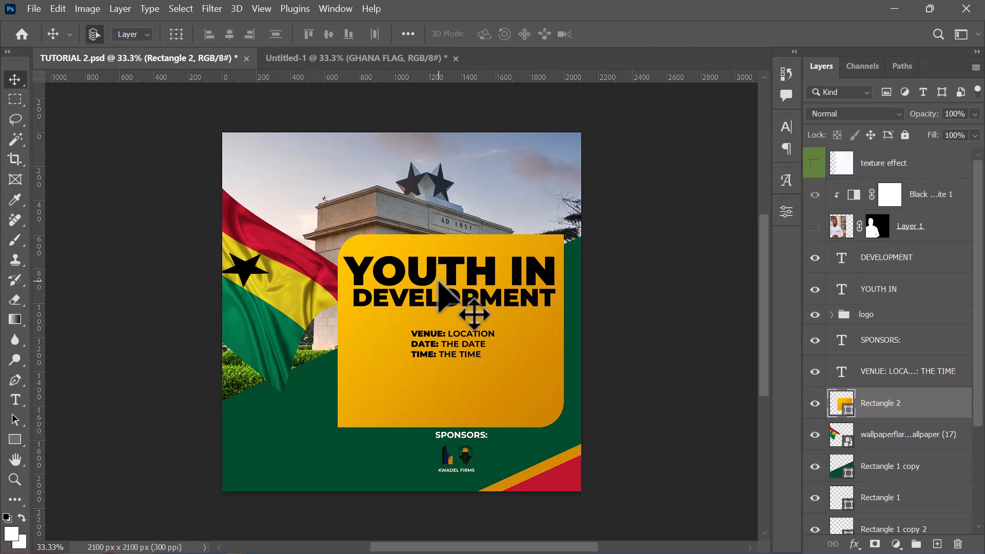
key(ctrl+Tab)
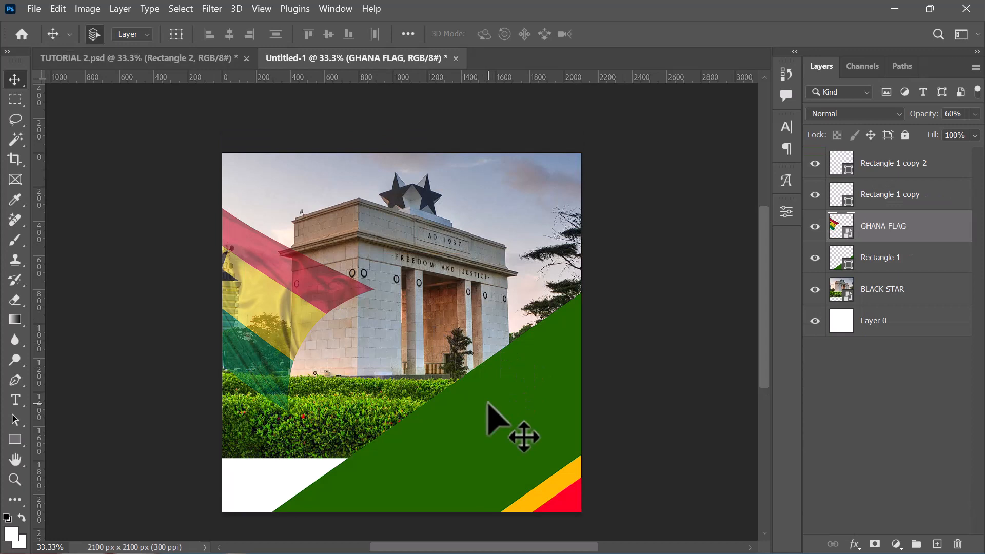
- Draw an orange rectangle of about 989 x 1117 px over the right half of the monument in Untitled-1
click(20, 446)
click(173, 34)
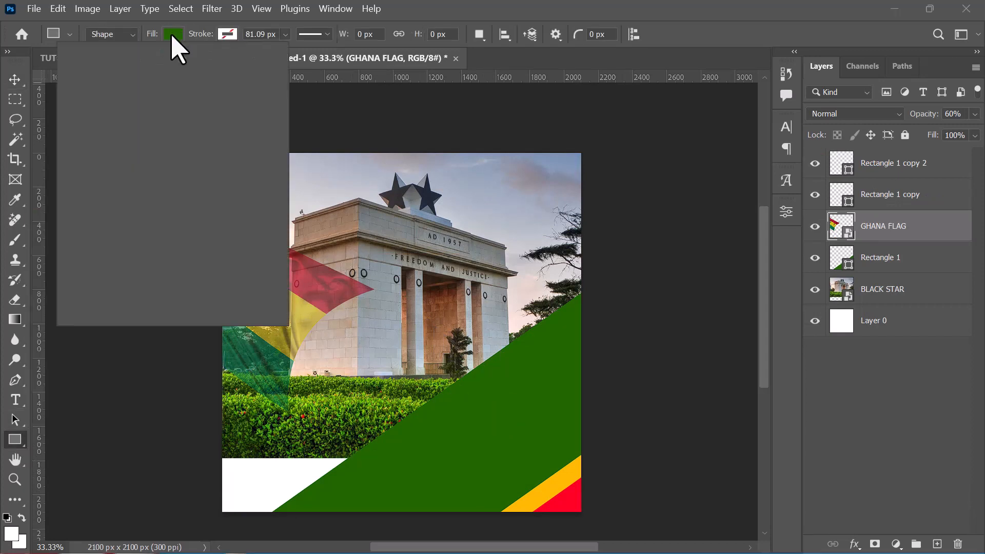
click(187, 116)
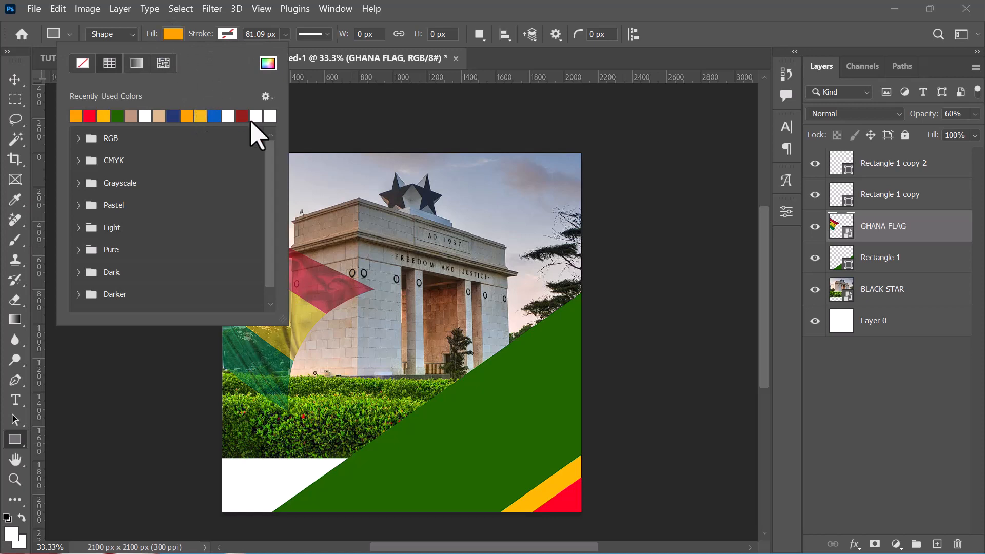
drag(389, 246, 559, 436)
click(739, 206)
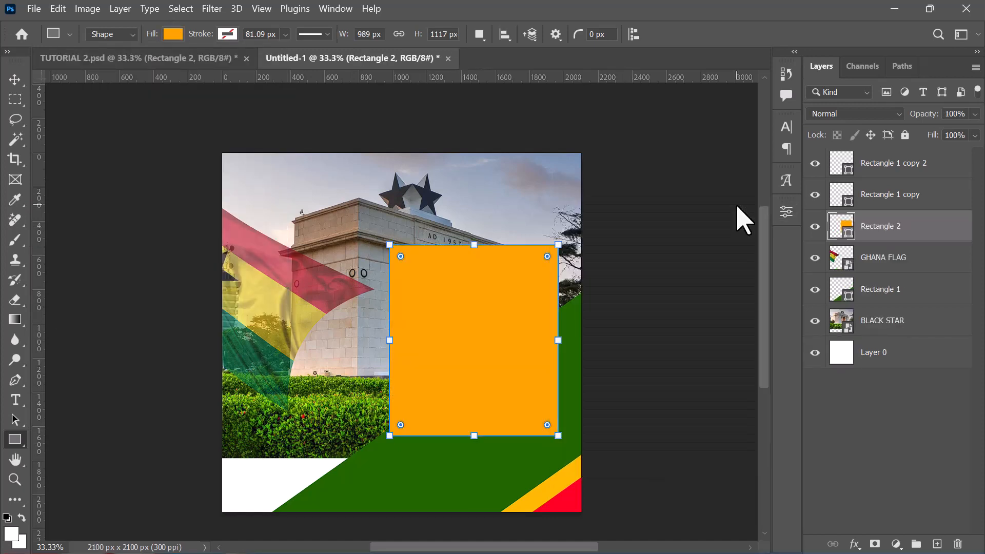
- Enlarge the orange rectangle to about 1235 x 1201 px, extending it left over the flag's tip
key(ctrl+t)
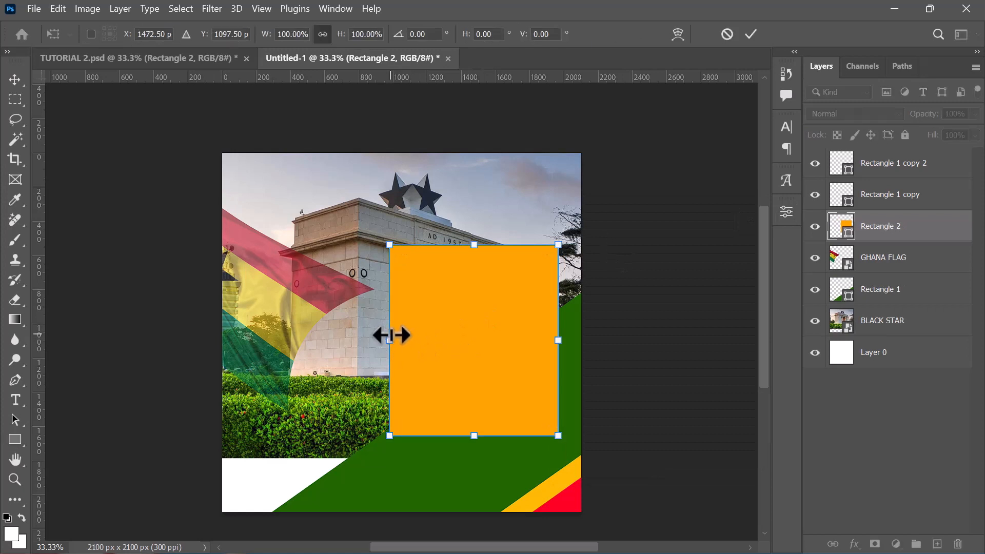
drag(392, 335, 347, 334)
key(Return)
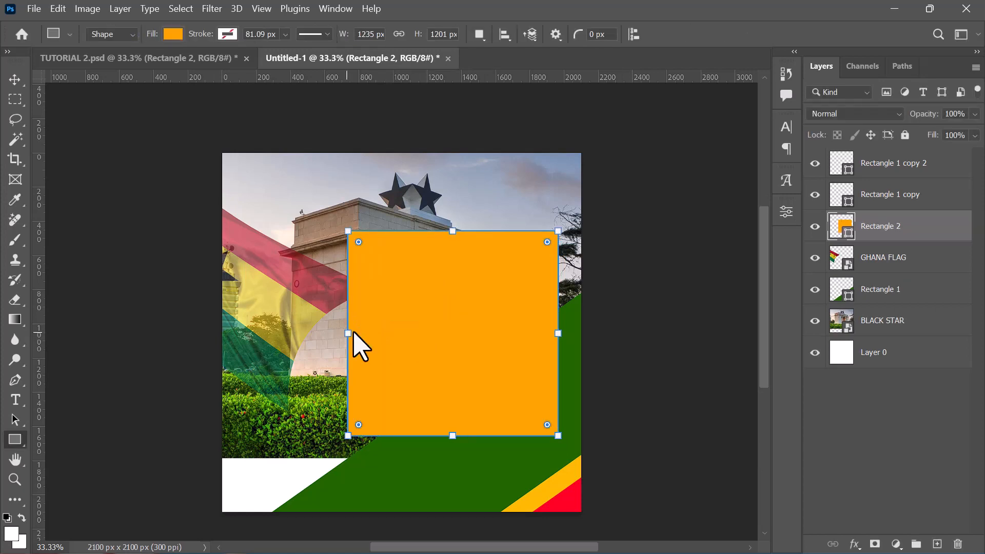
key(v)
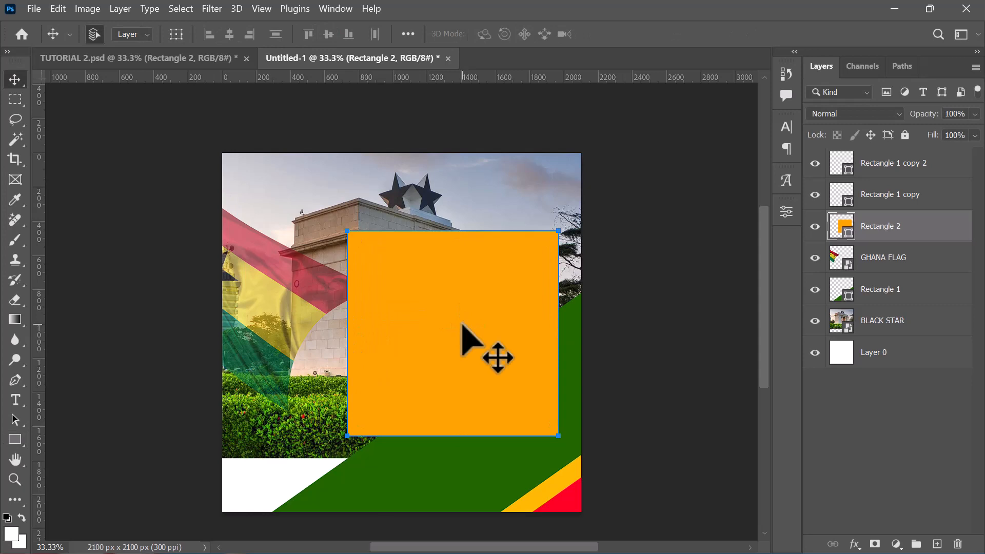
- Round only the orange rectangle's top-left and bottom-right corners with a 250 px radius
click(785, 213)
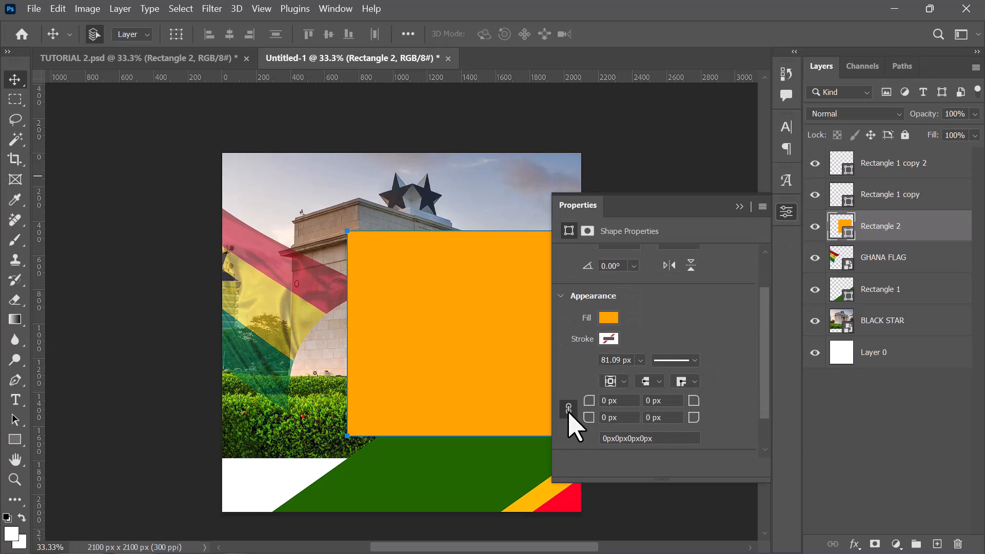
click(619, 400)
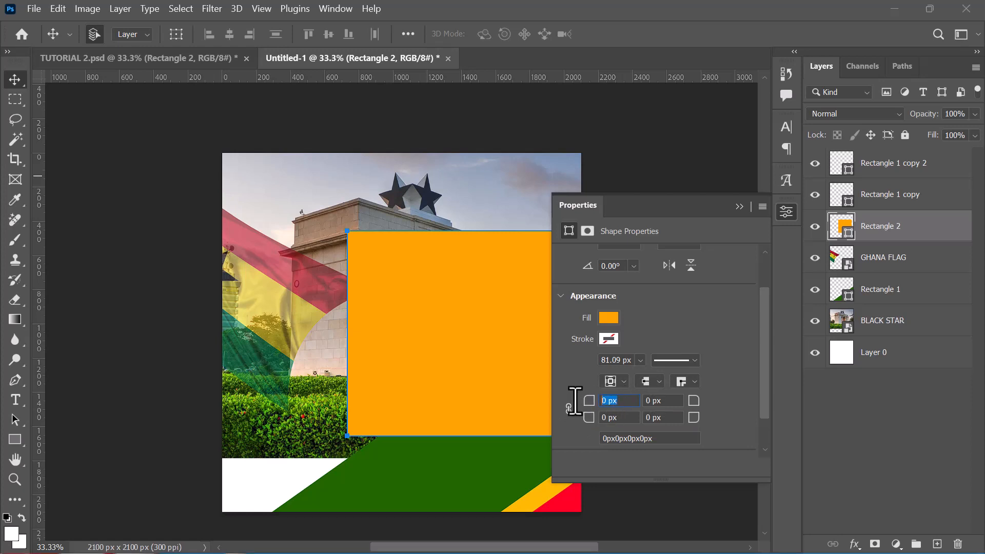
key(Return)
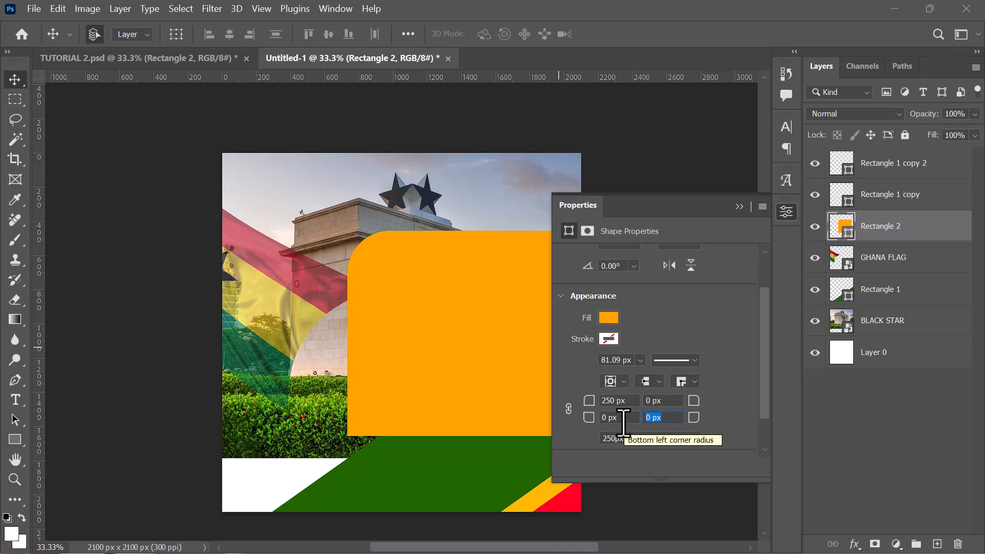
text(25)
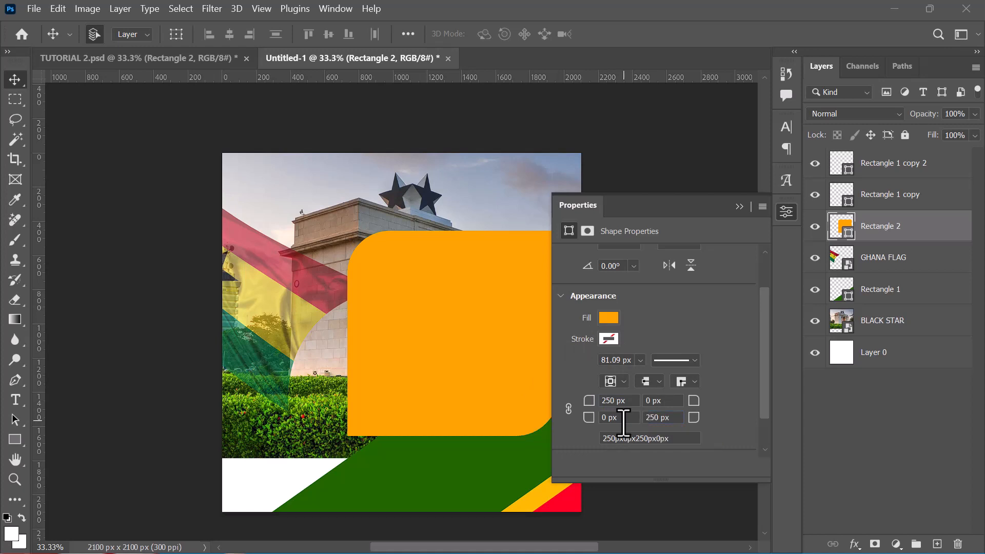
click(739, 207)
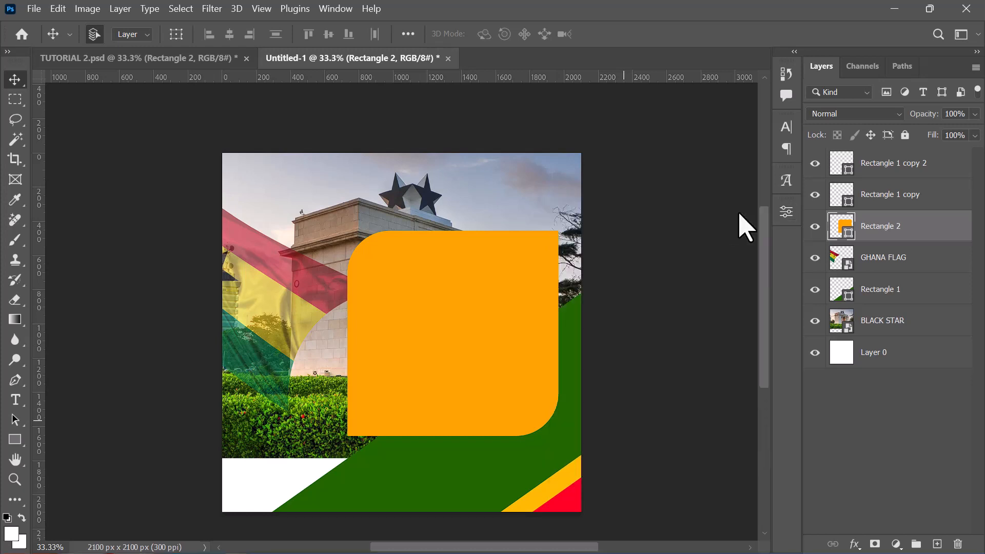
- Nudge the orange panel slightly right in Untitled-1, and show the portrait in TUTORIAL 2.psd to compare its placement
drag(472, 284, 477, 283)
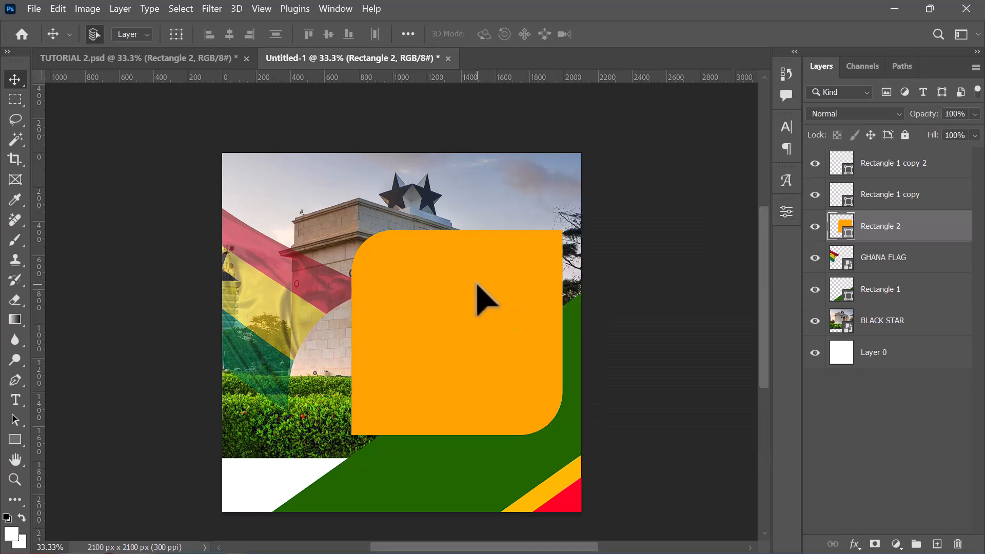
click(123, 61)
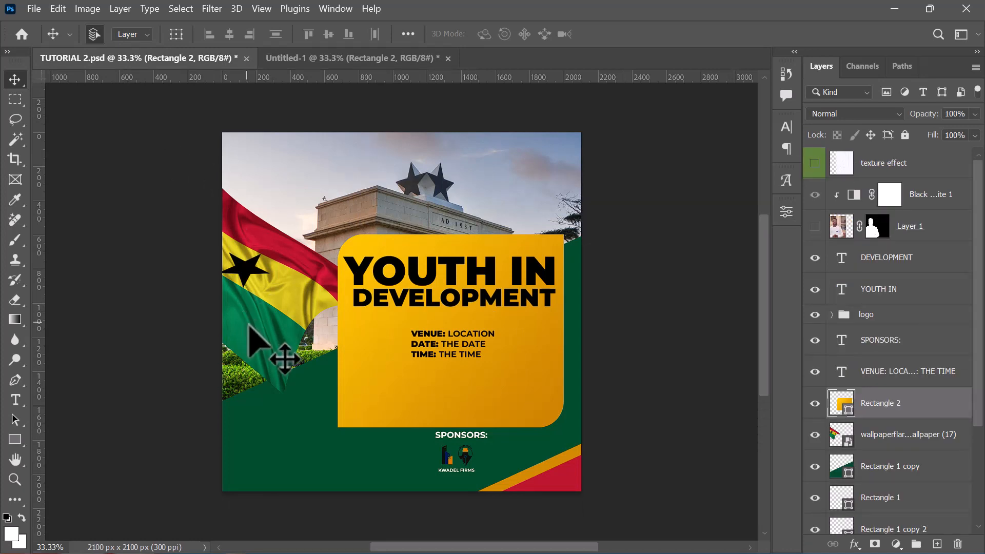
click(815, 226)
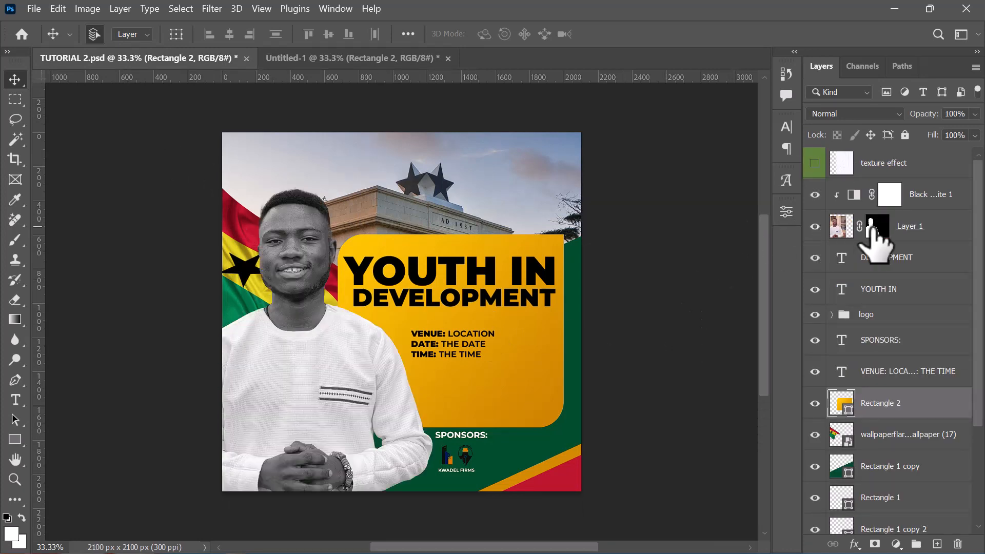
click(346, 367)
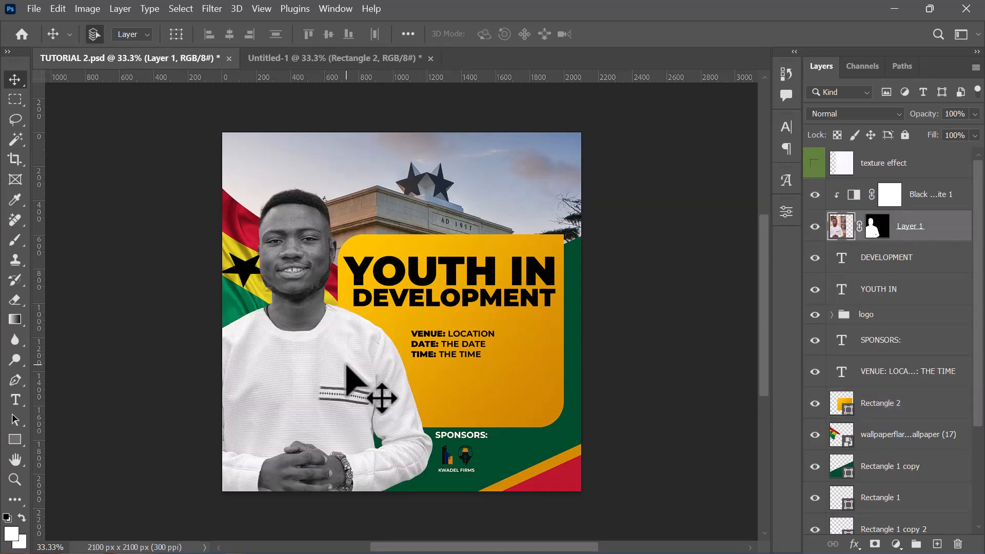
click(334, 61)
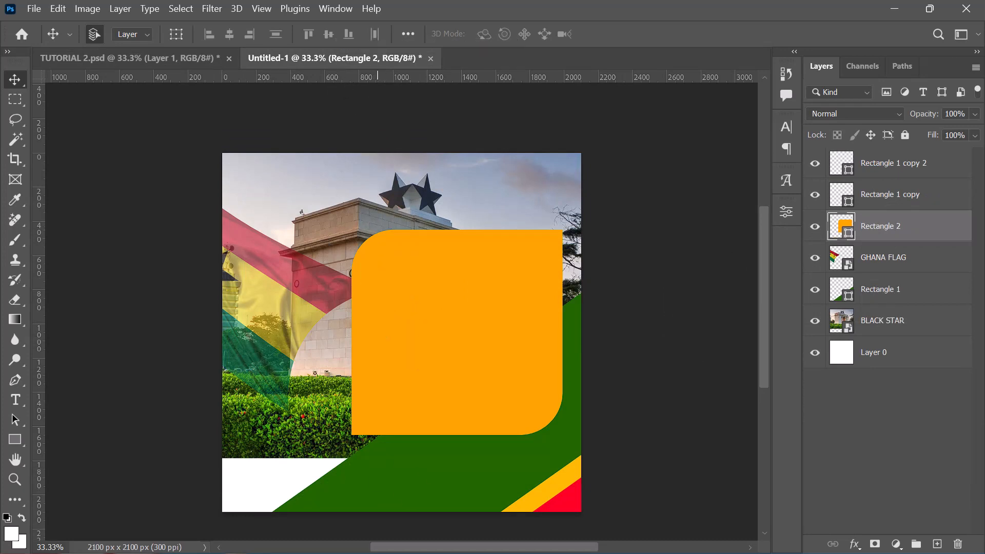
- Place the portrait photo J from the TUTORIAL 1 folder into Untitled-1, scaled down slightly with its lower edge on the canvas edge
key(super)
click(407, 535)
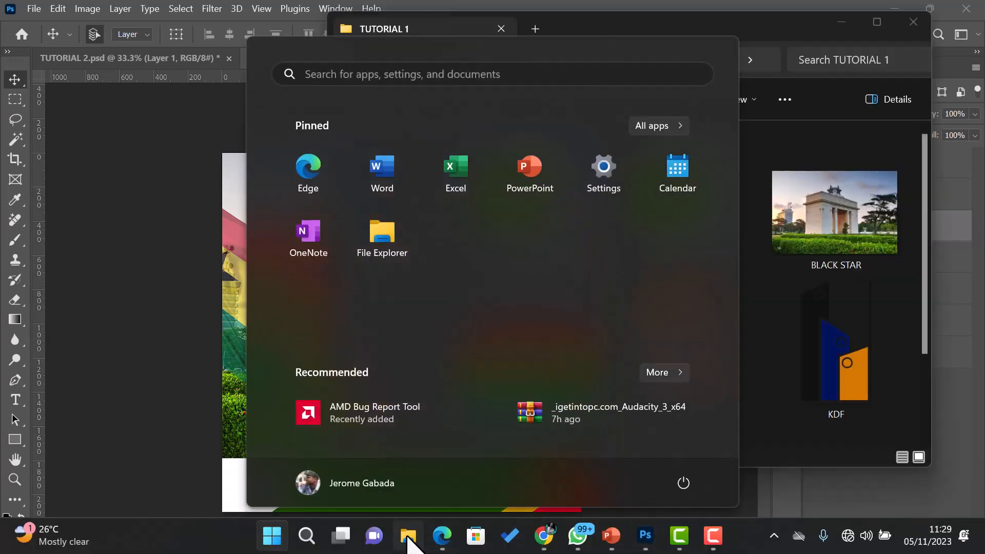
drag(666, 375, 267, 370)
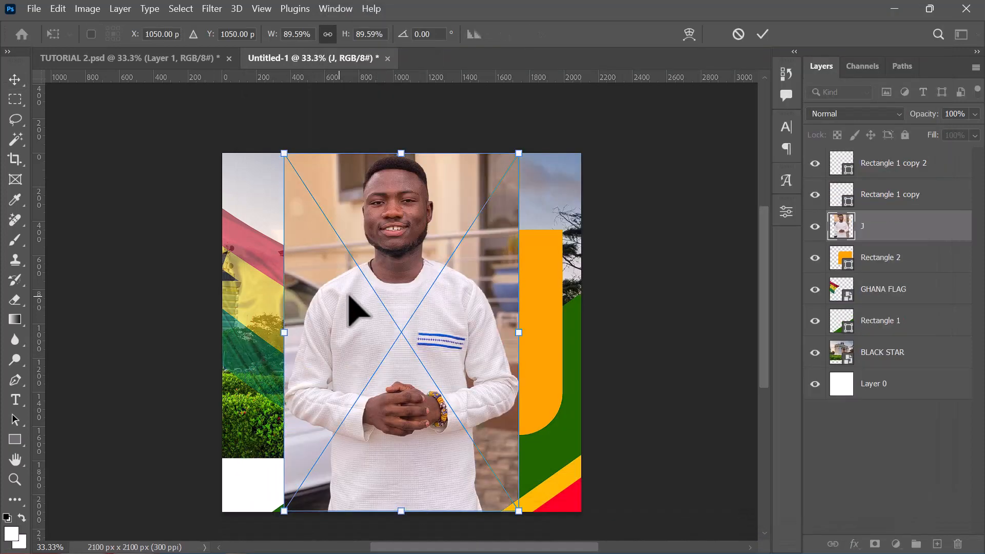
drag(403, 210, 403, 193)
key(Return)
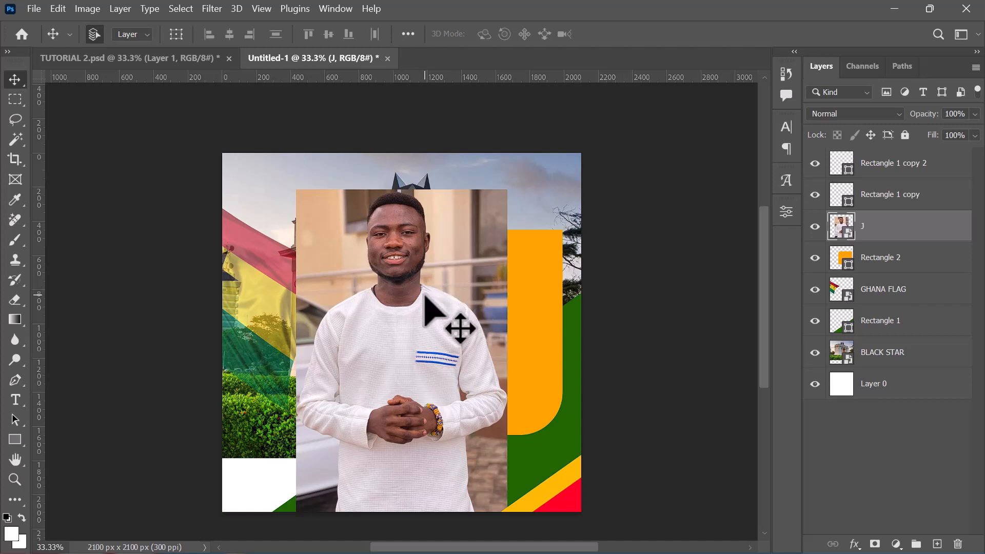
- Select the man in the portrait with Select Subject and mask out the photo's background
click(17, 139)
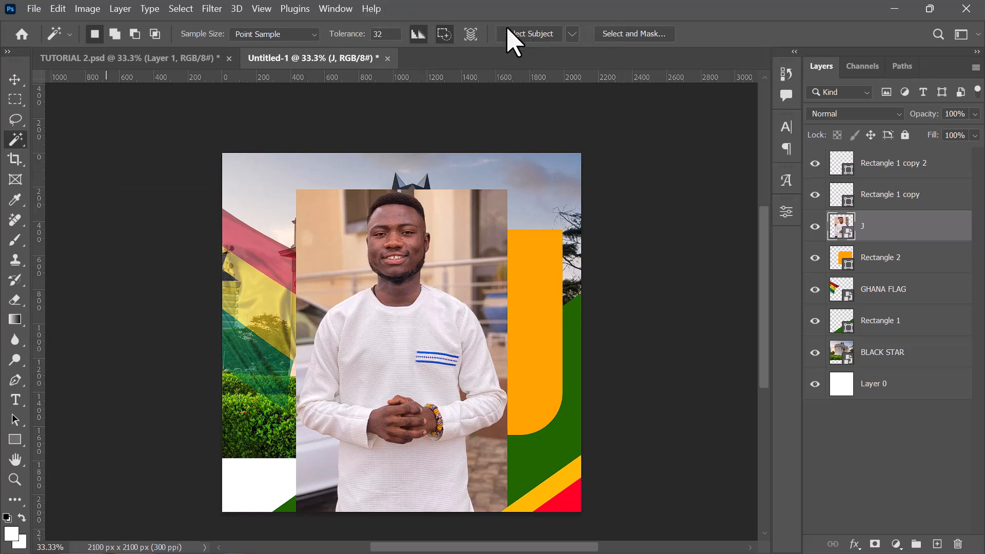
click(525, 41)
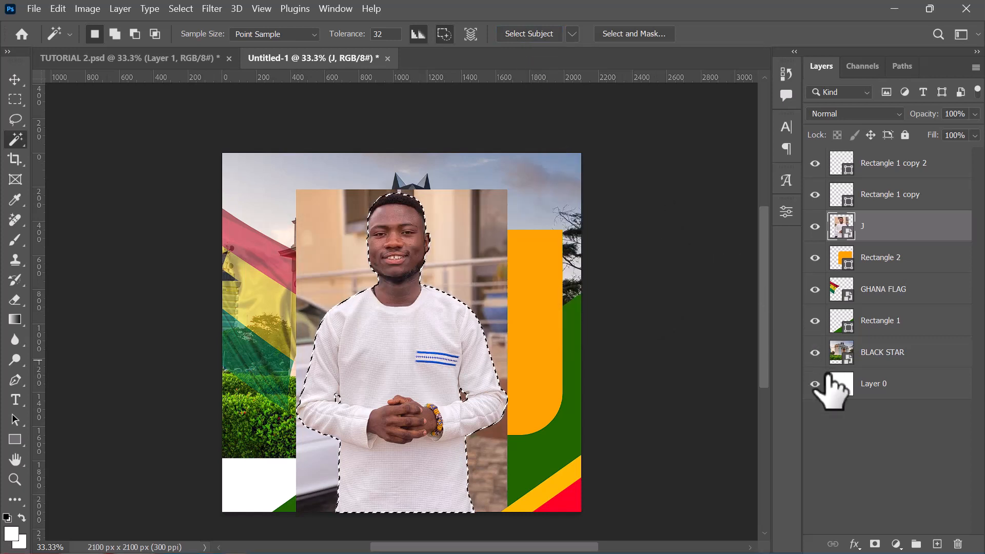
click(876, 544)
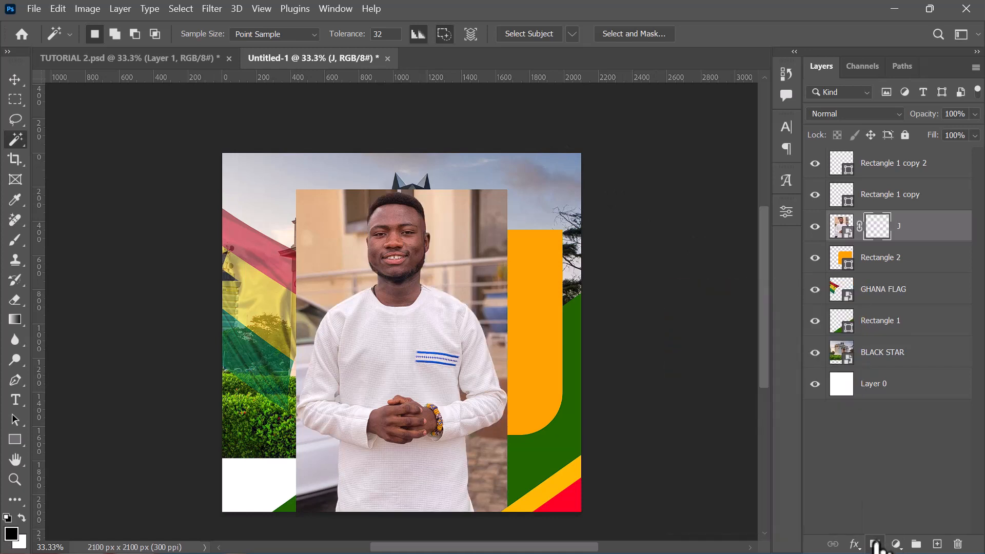
- Enlarge the masked portrait and position it in the flyer's lower-left area, overlapping the flag and the orange panel
key(v)
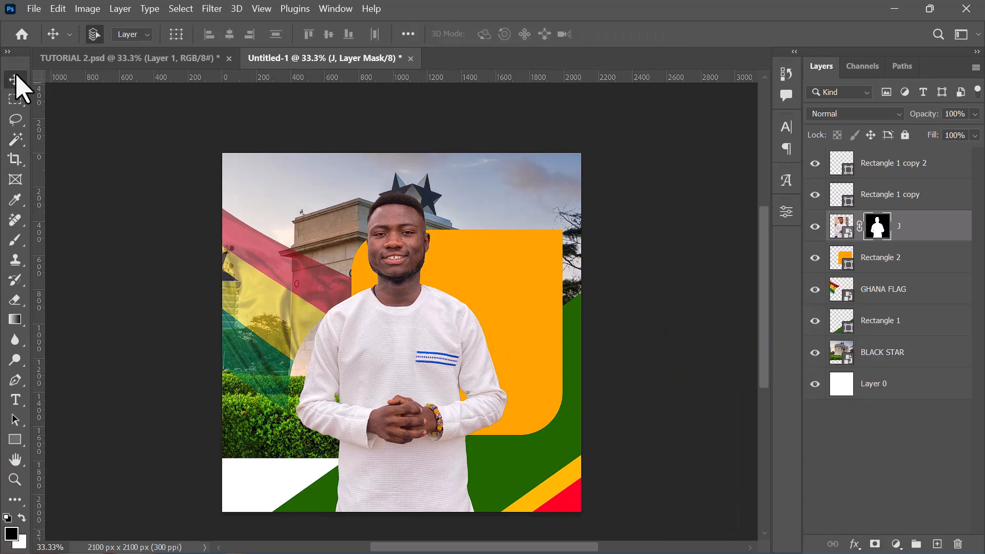
drag(396, 341, 313, 357)
key(ctrl+t)
drag(421, 364, 528, 377)
drag(366, 351, 325, 398)
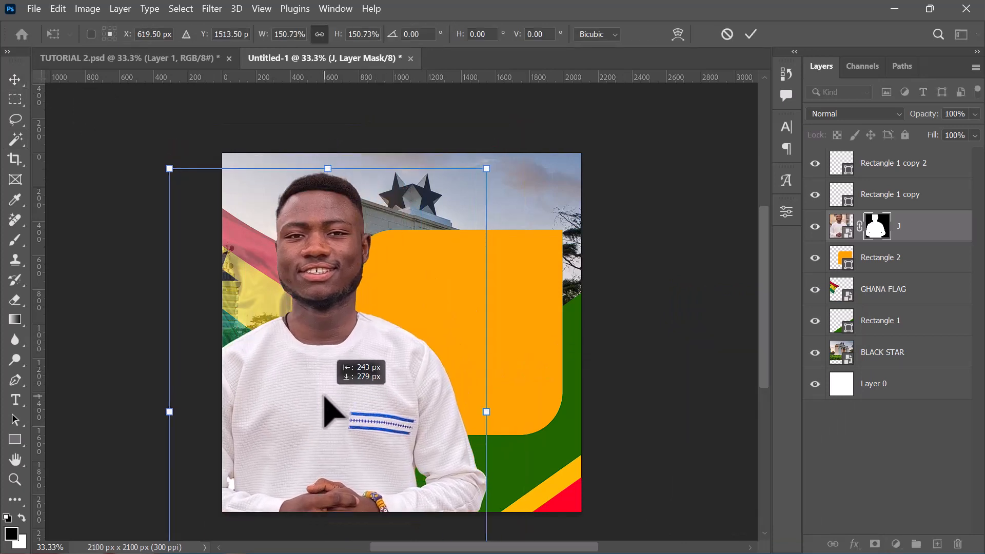
drag(489, 156, 452, 220)
drag(345, 417, 341, 373)
drag(174, 196, 193, 225)
drag(283, 333, 280, 321)
key(Return)
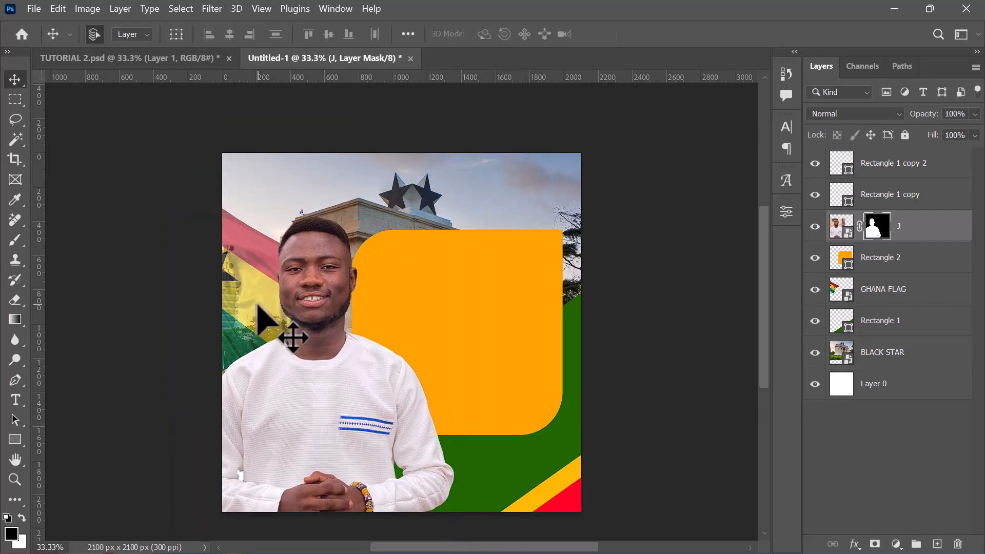
- Set the GHANA FLAG layer's opacity to 100%
click(255, 301)
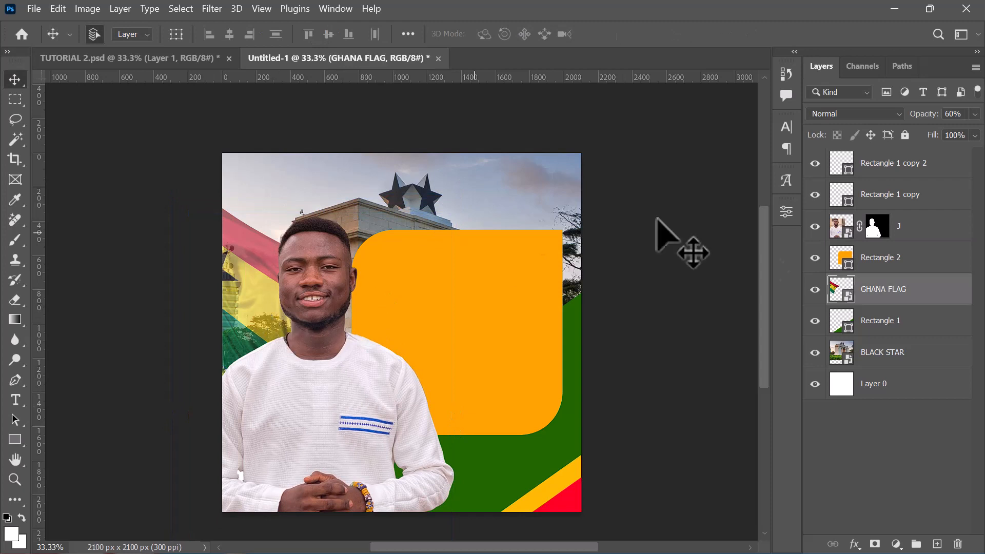
click(974, 115)
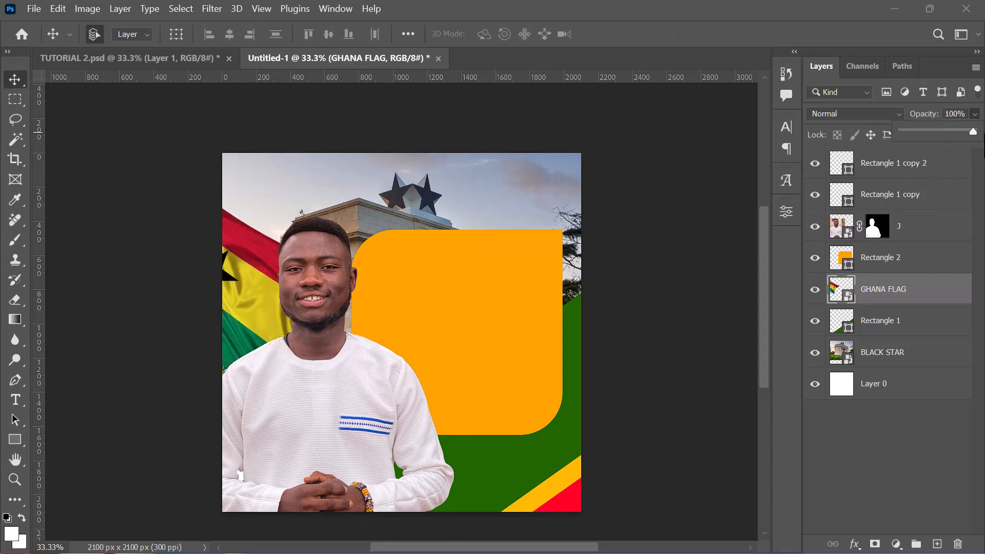
- Recolour the large green diagonal shape to #044f30, sampled from the flag's green band
click(519, 451)
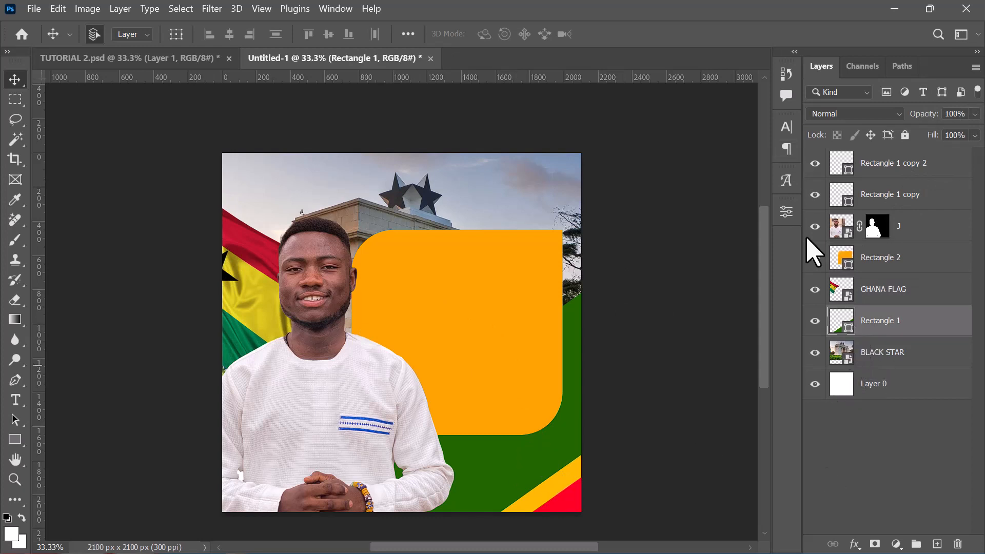
double_click(849, 327)
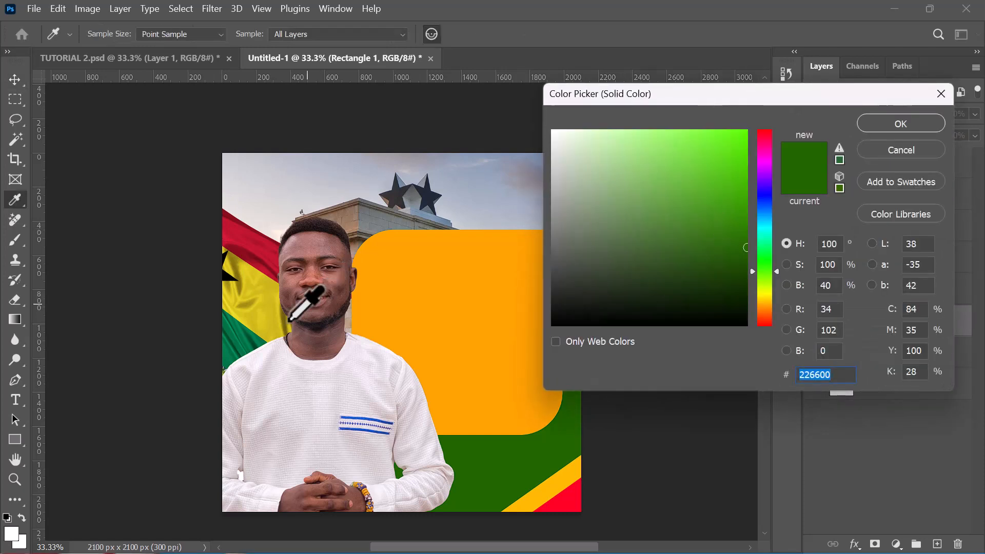
text(044f30)
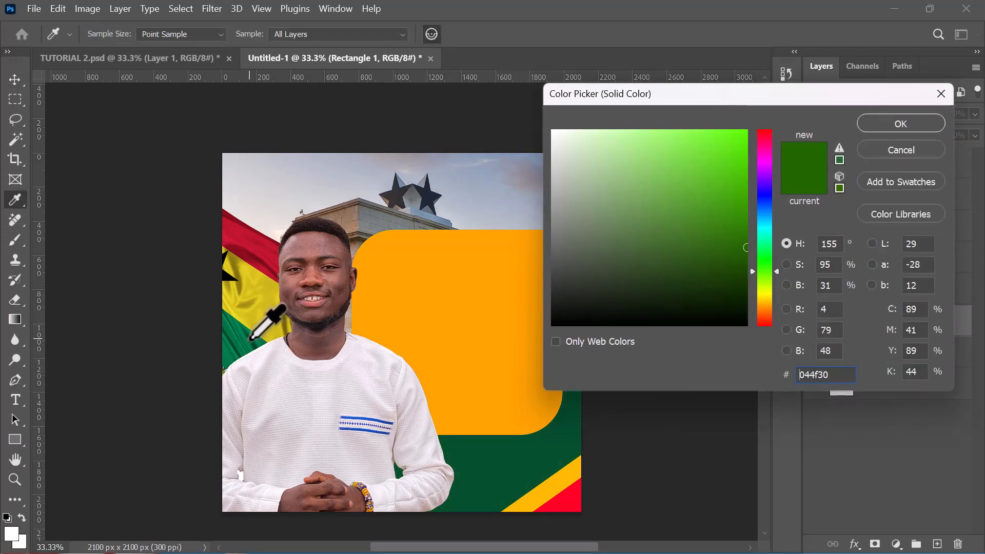
key(Return)
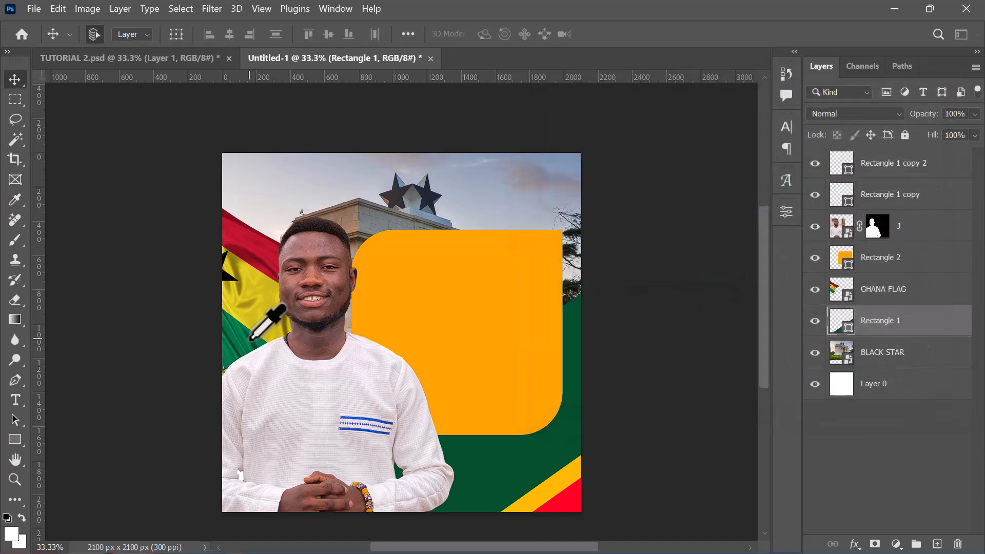
- Try the flag's yellow #dac51a on the yellow diagonal stripe, and restore its original colour #ffba00
click(553, 488)
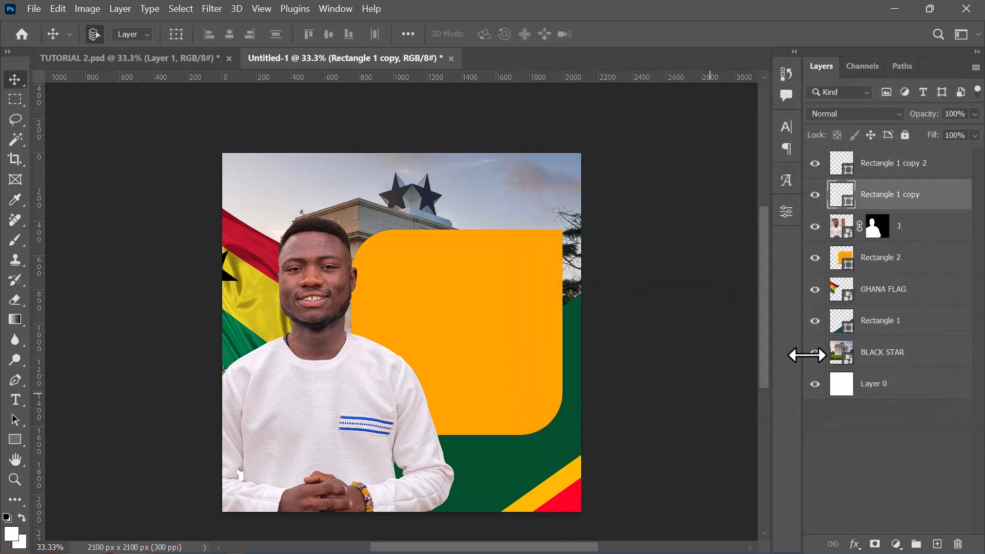
double_click(841, 195)
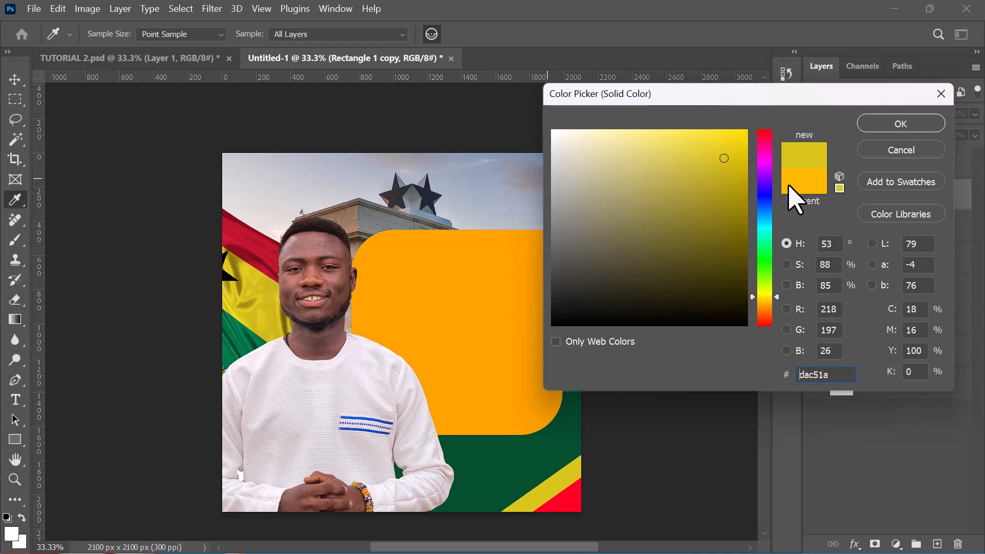
click(794, 197)
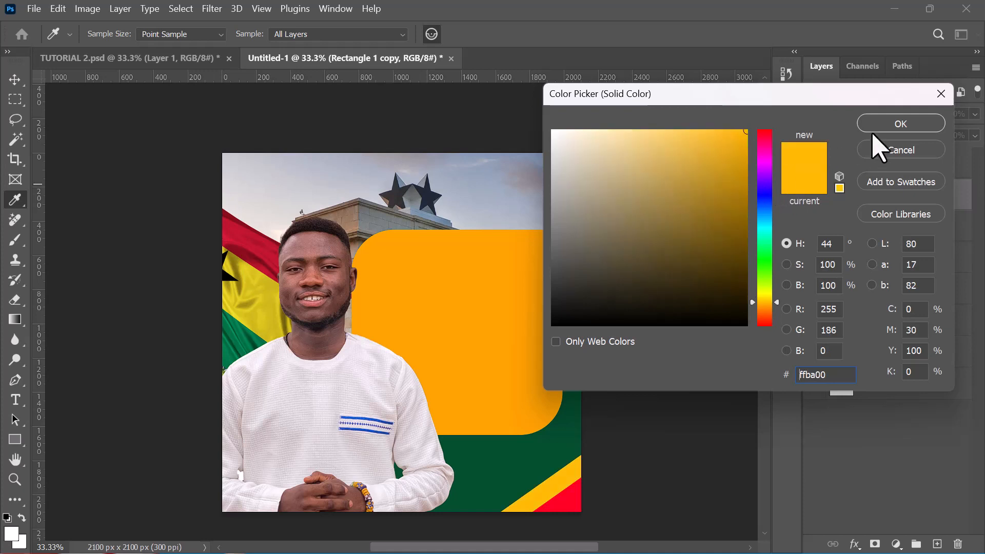
click(903, 128)
- Shift the red and yellow diagonal stripes farther into the flyer's lower-right corner
ctrl+click(573, 504)
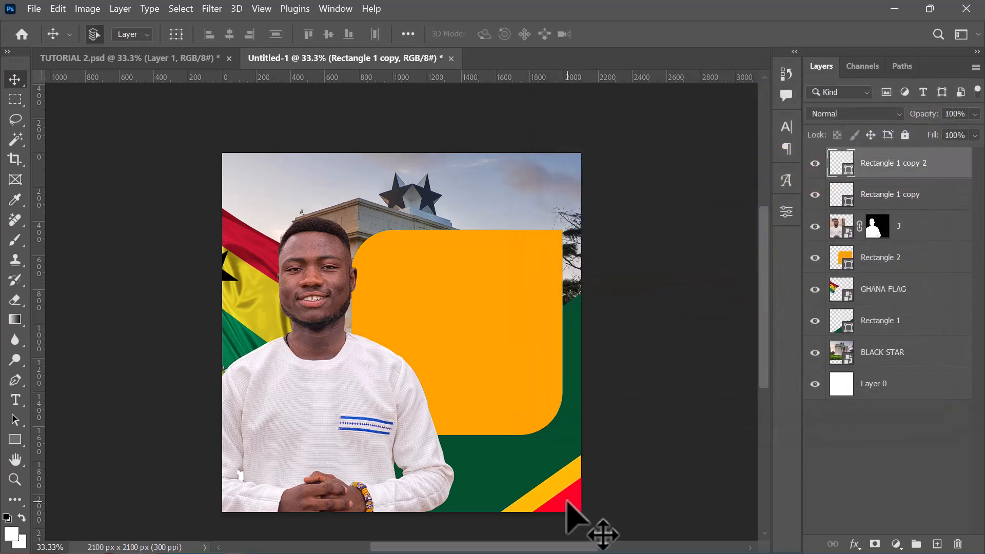
ctrl+click(566, 507)
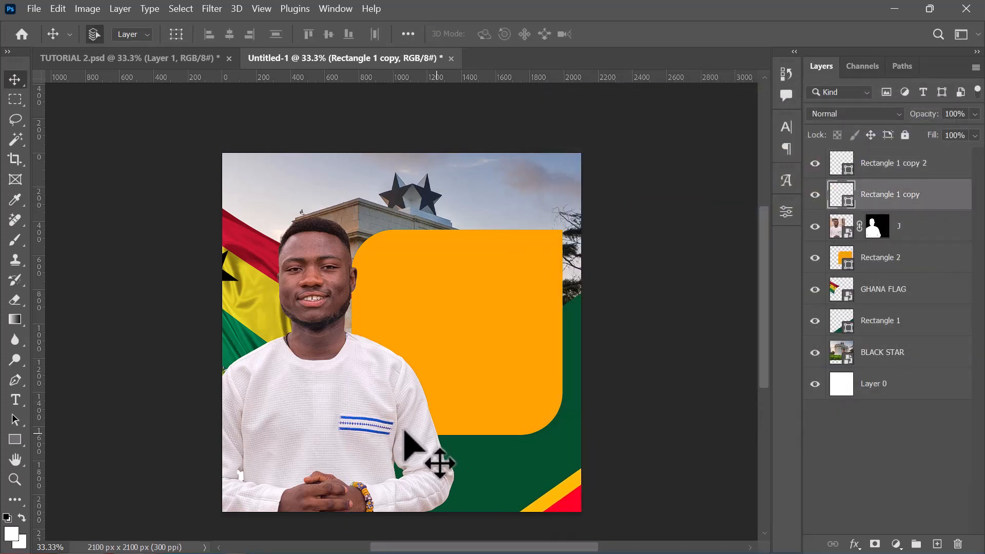
- Select the orange panel in Untitled-1 and examine the headline layout in TUTORIAL 2.psd for reference
ctrl+click(482, 359)
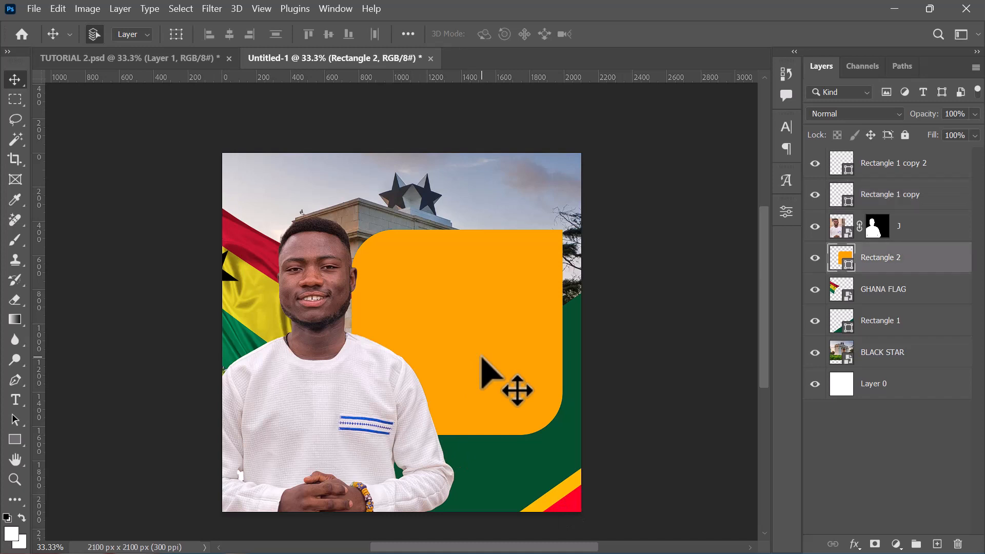
click(65, 58)
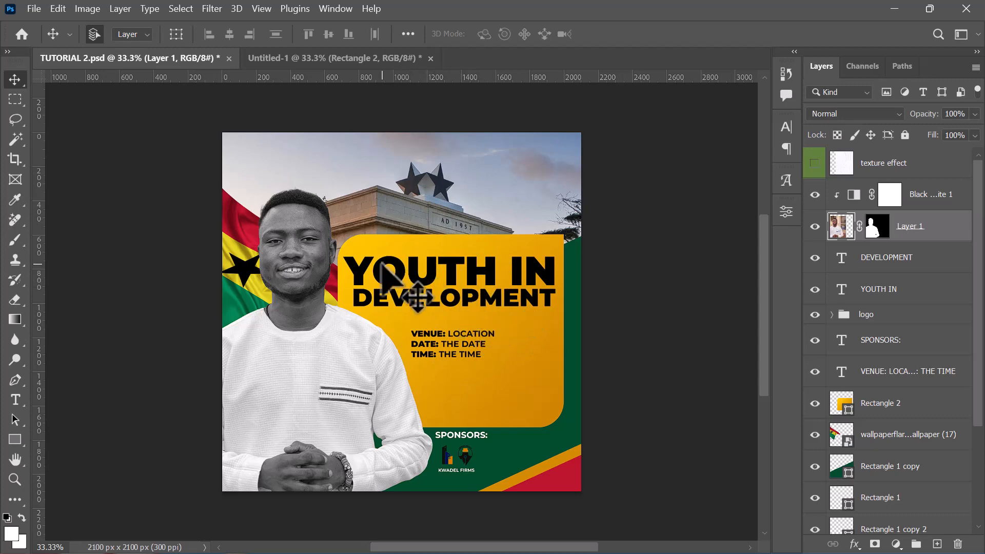
click(295, 63)
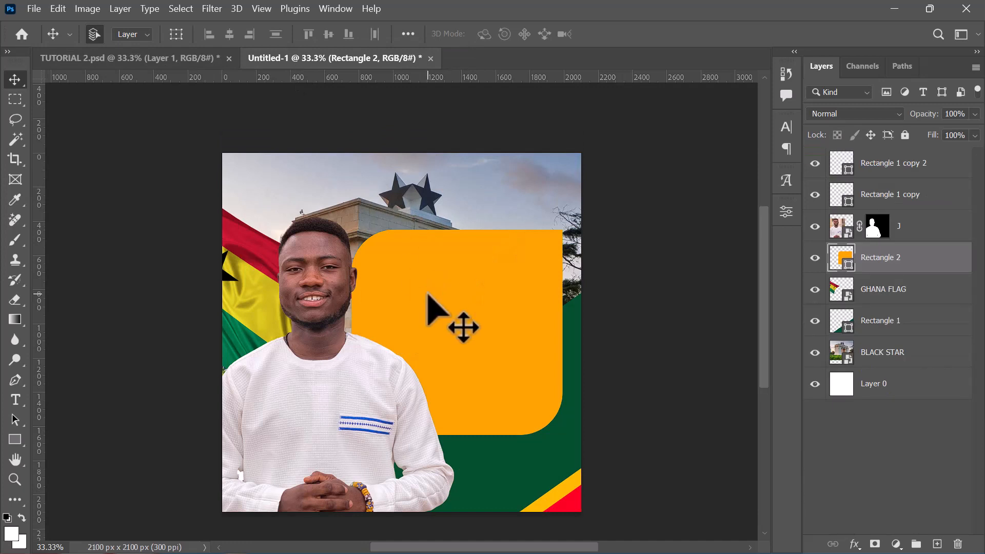
key(t)
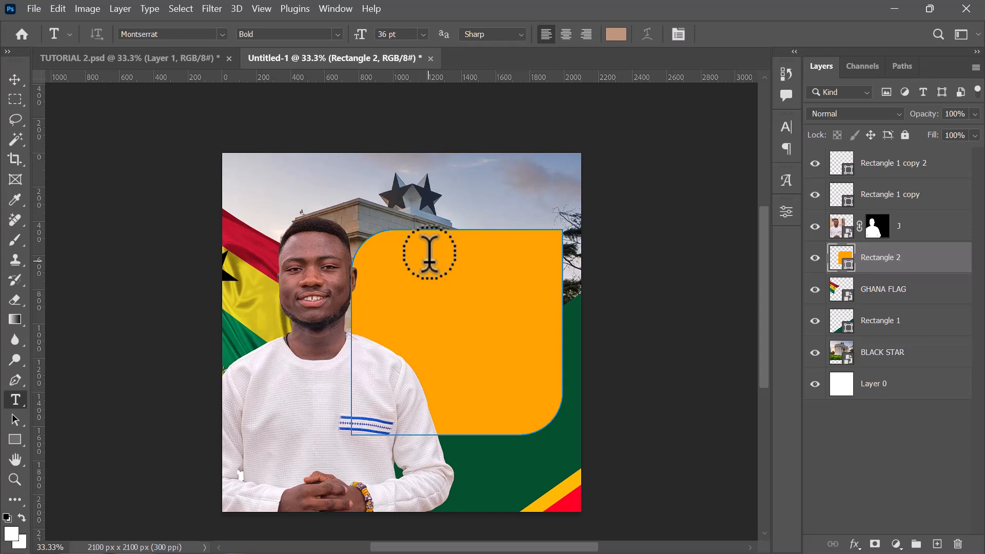
click(430, 252)
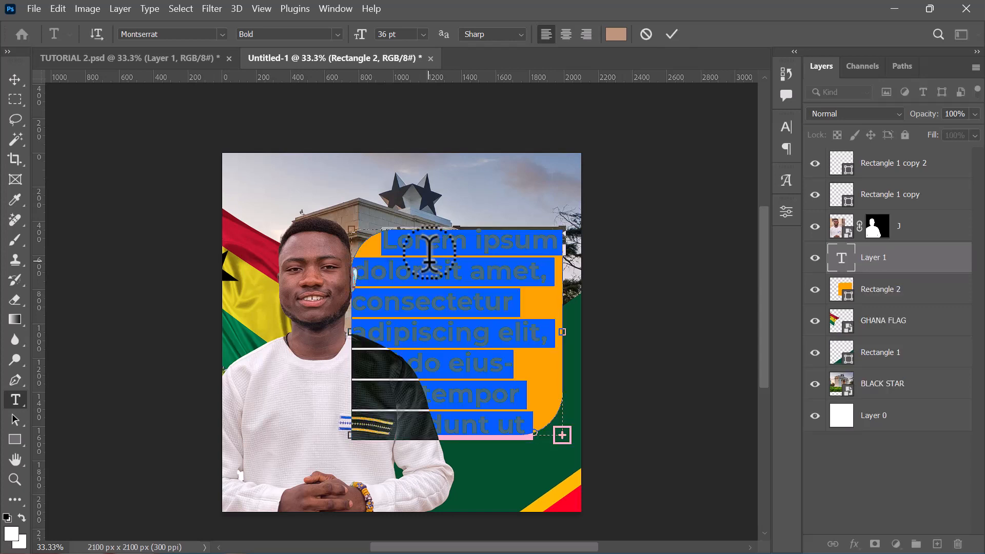
text(t)
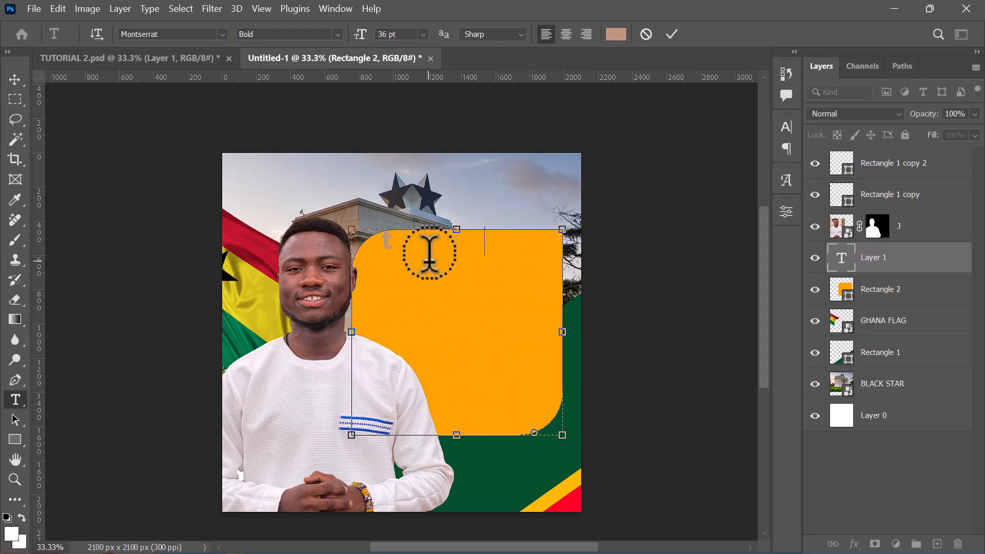
text(yqyqiuqyq-)
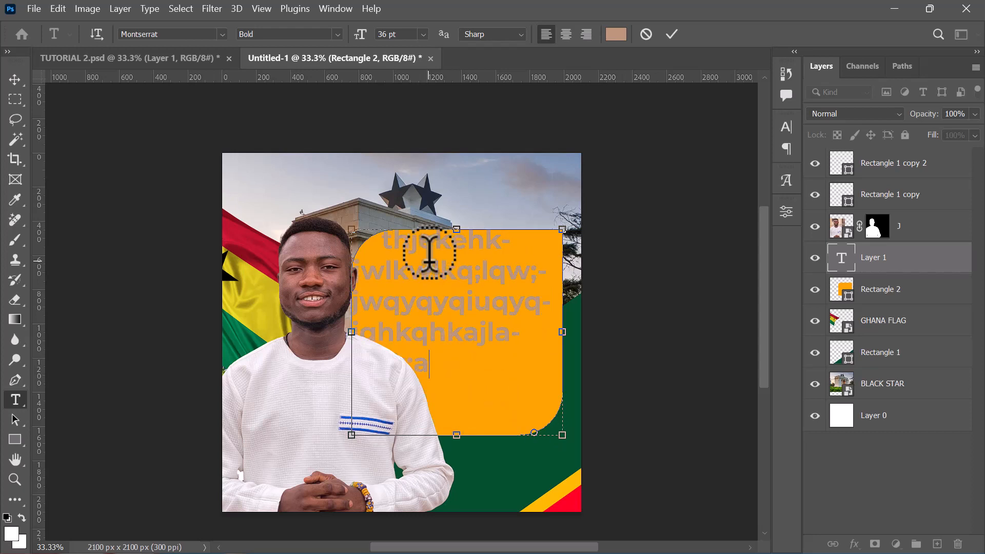
key(ctrl+a)
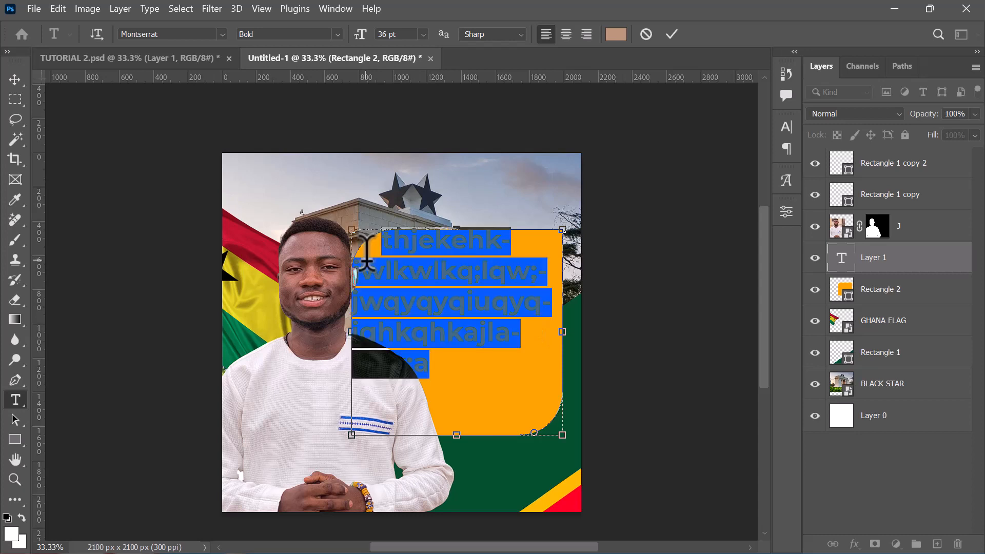
key(BackSpace)
click(646, 35)
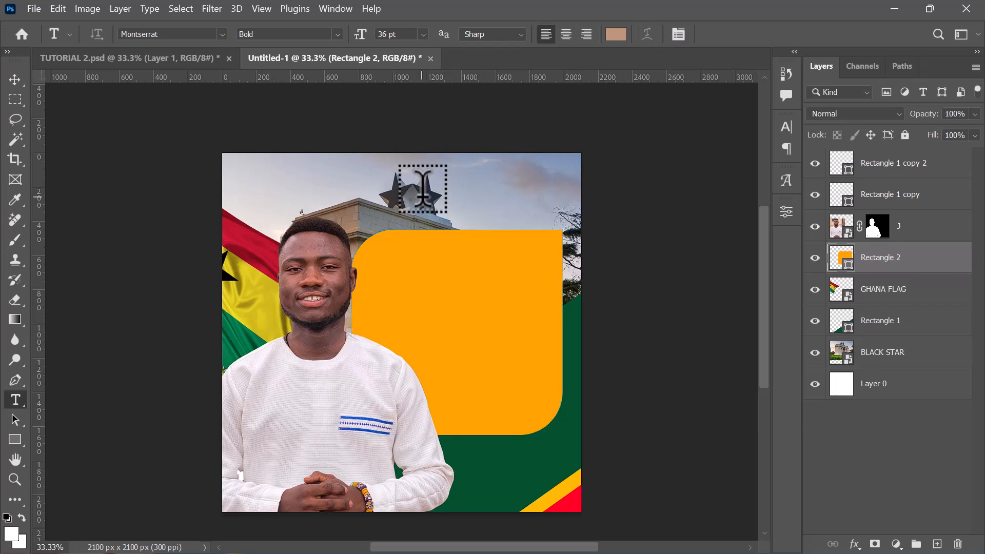
- Add the point text YOUTH in the sky above the orange panel, in black Montserrat Black at 36 pt
click(422, 188)
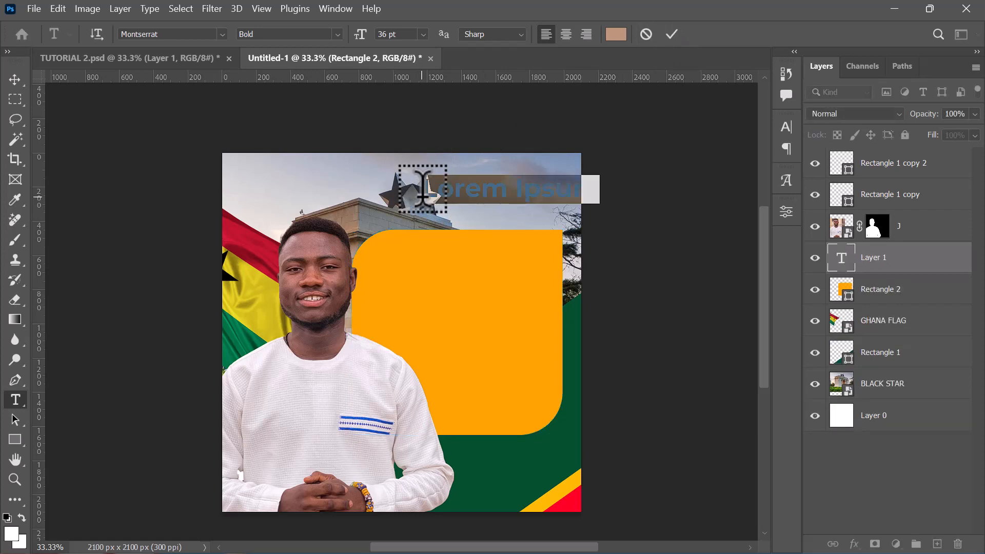
text(HAPTH)
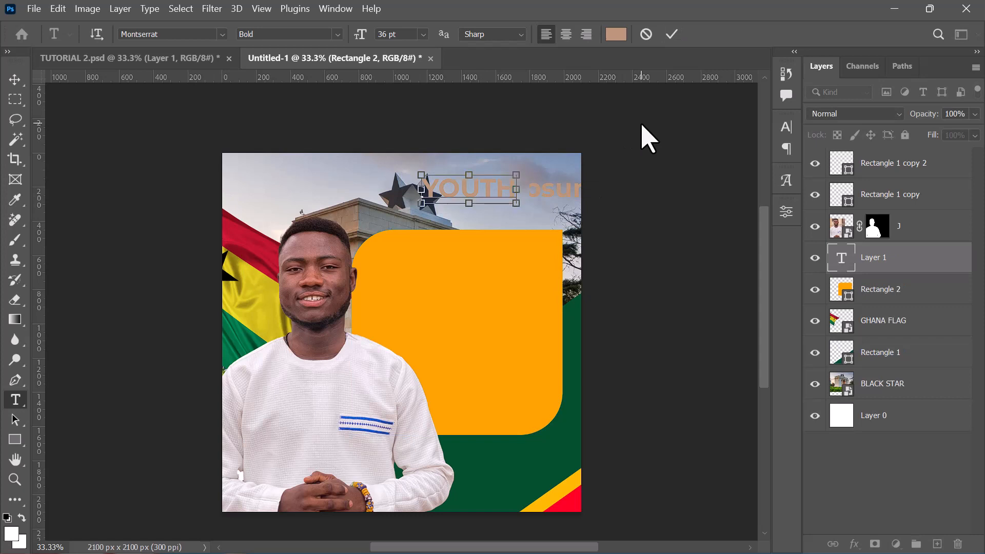
click(616, 33)
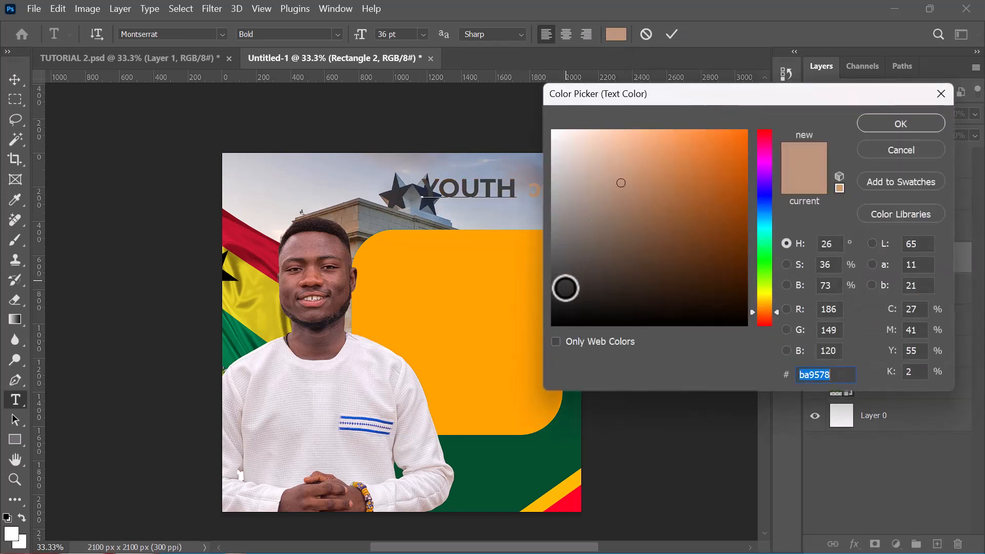
drag(564, 288, 529, 363)
click(867, 125)
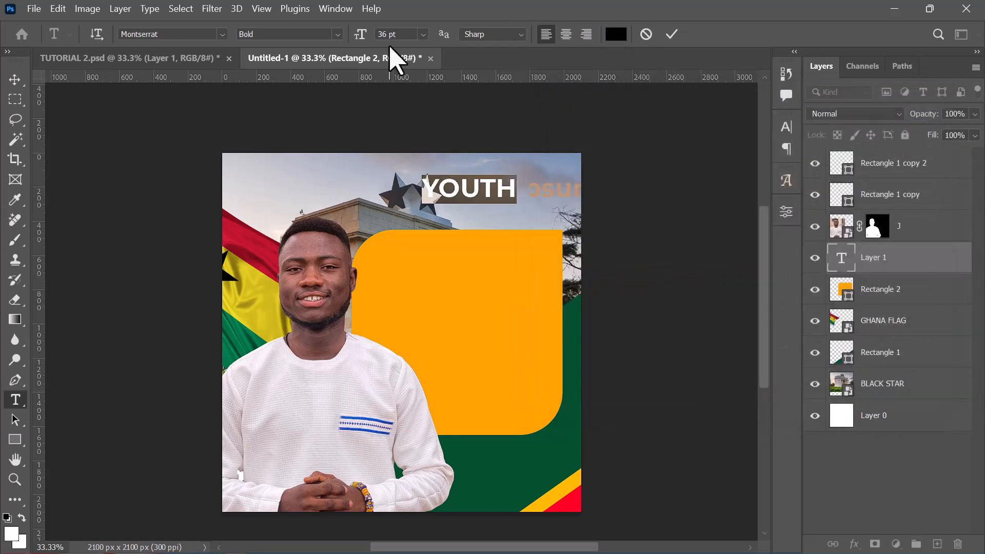
click(337, 35)
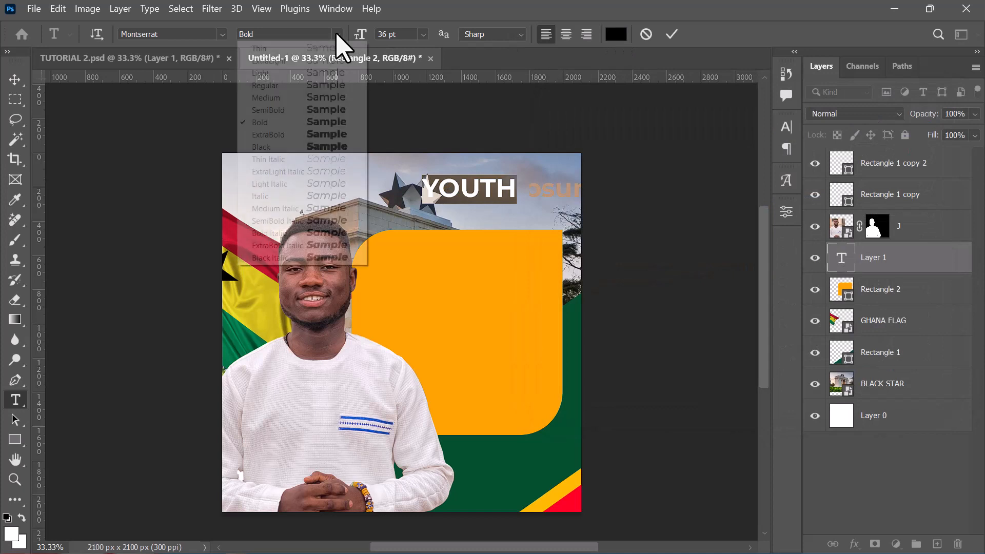
click(286, 146)
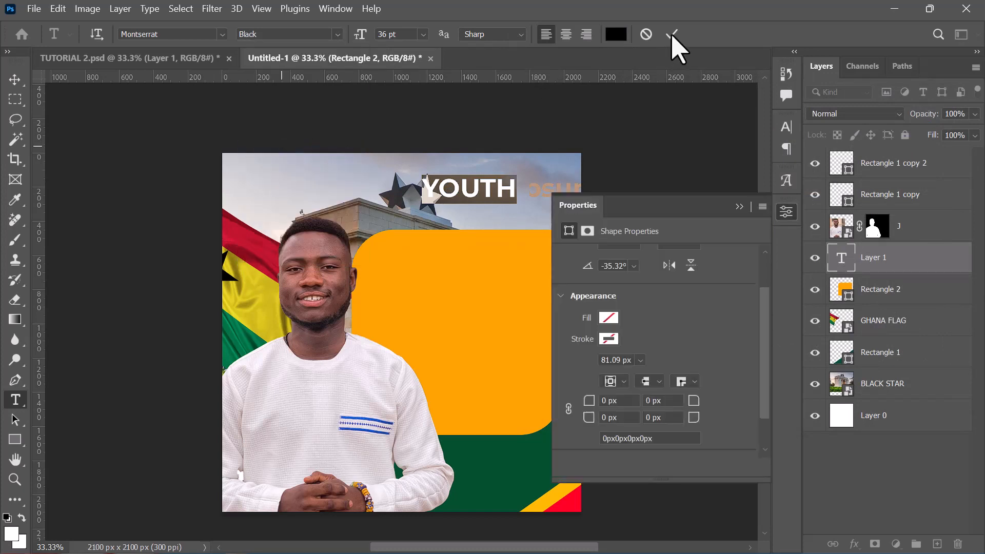
click(671, 35)
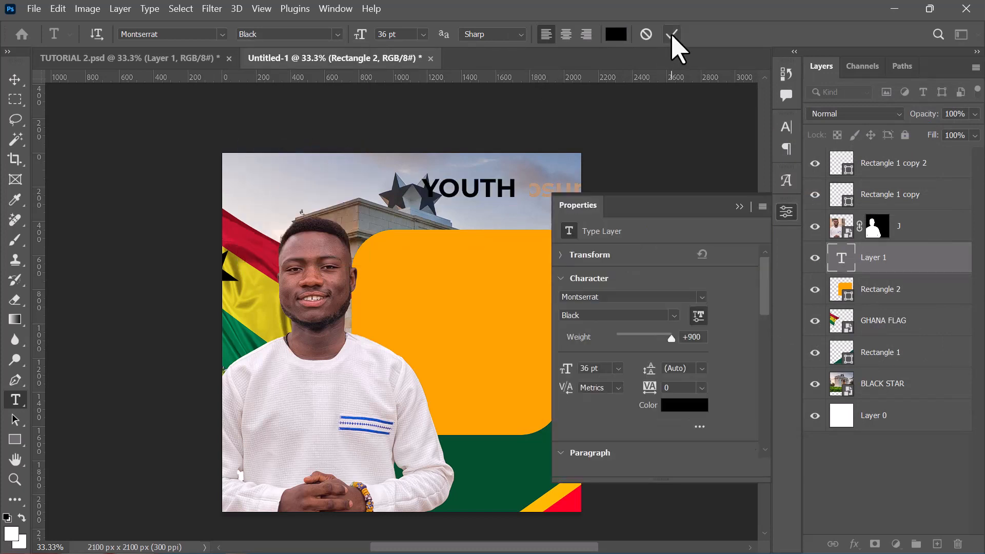
- Move the YOUTH text onto the top of the orange panel and enlarge it to about 68 pt, nearly spanning the panel
key(v)
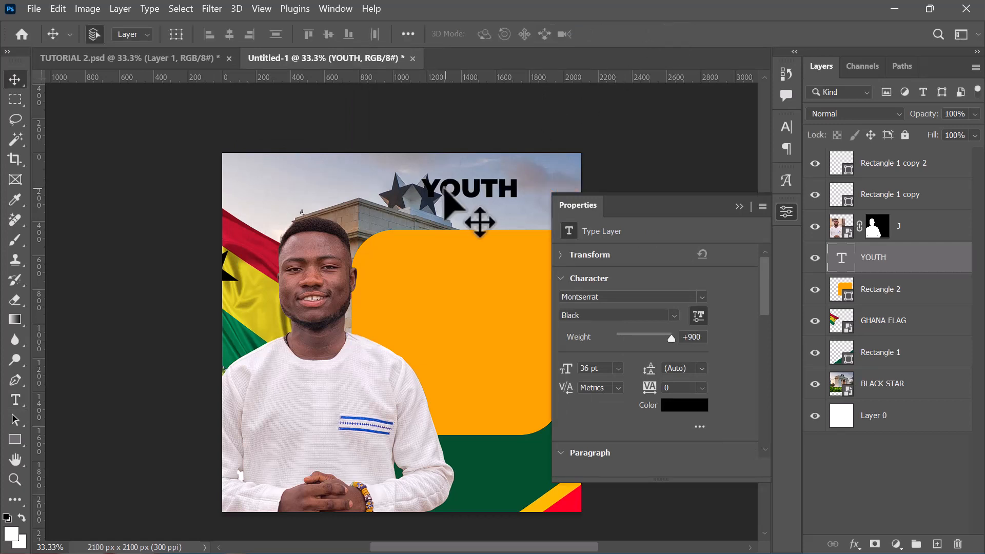
drag(441, 189, 404, 250)
key(ctrl+t)
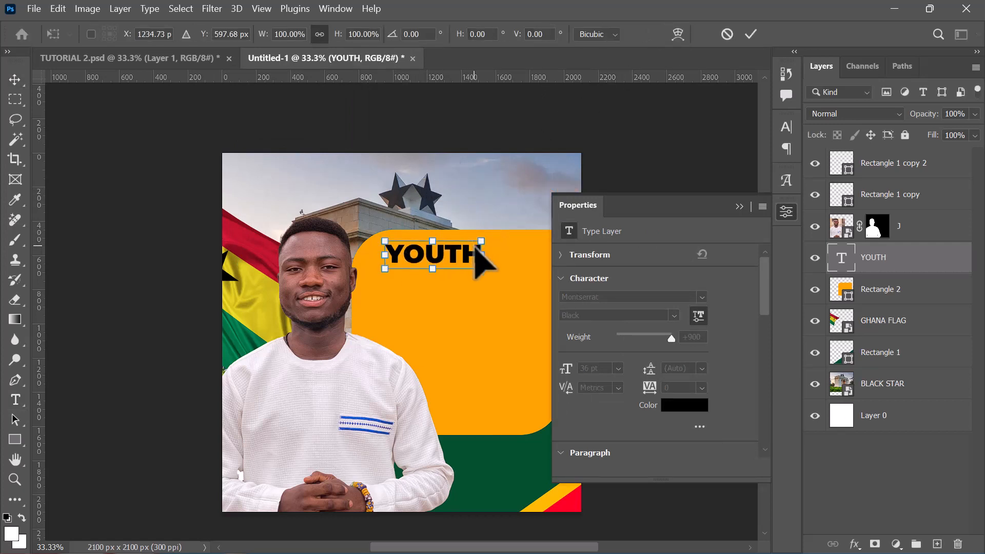
drag(480, 255, 515, 255)
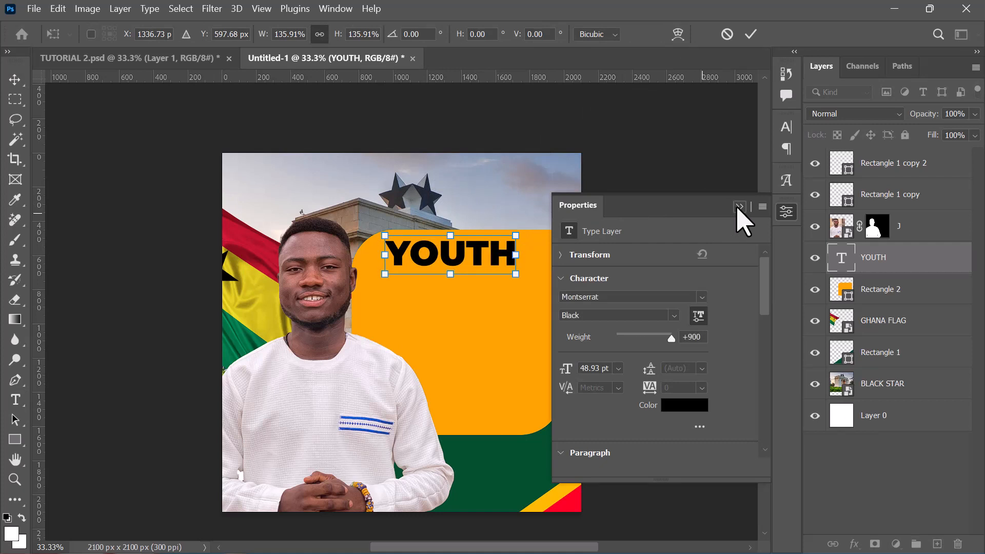
click(737, 207)
drag(516, 274, 548, 284)
drag(384, 284, 368, 289)
key(Return)
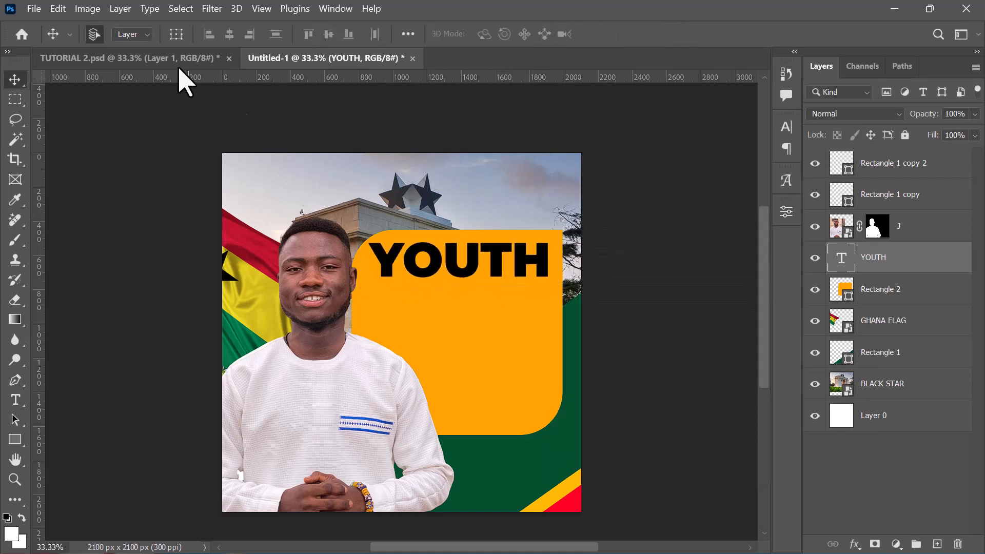
- Check the headline wording in TUTORIAL 2.psd and extend the YOUTH text in Untitled-1 to YOUTH IN
click(171, 58)
click(278, 59)
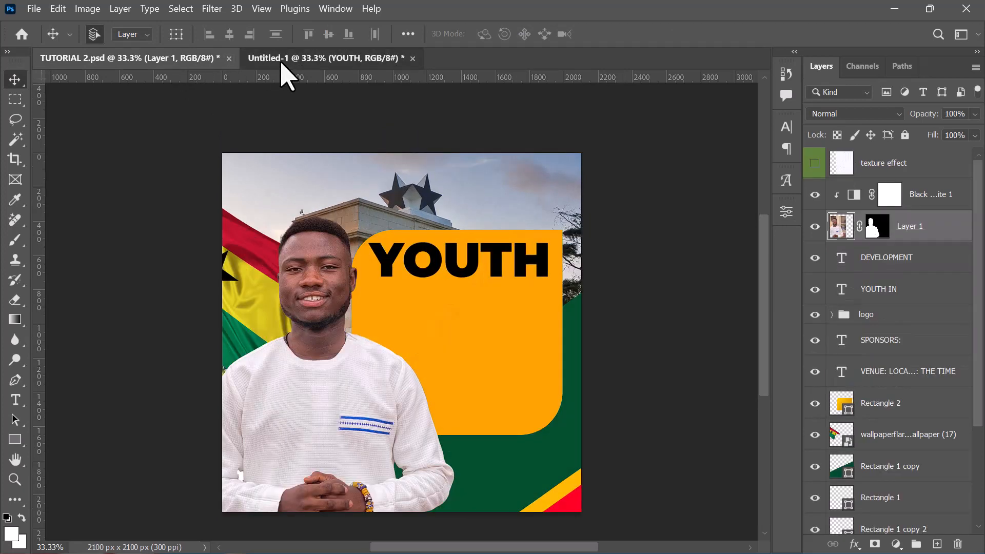
double_click(415, 263)
key(Right)
text(IN)
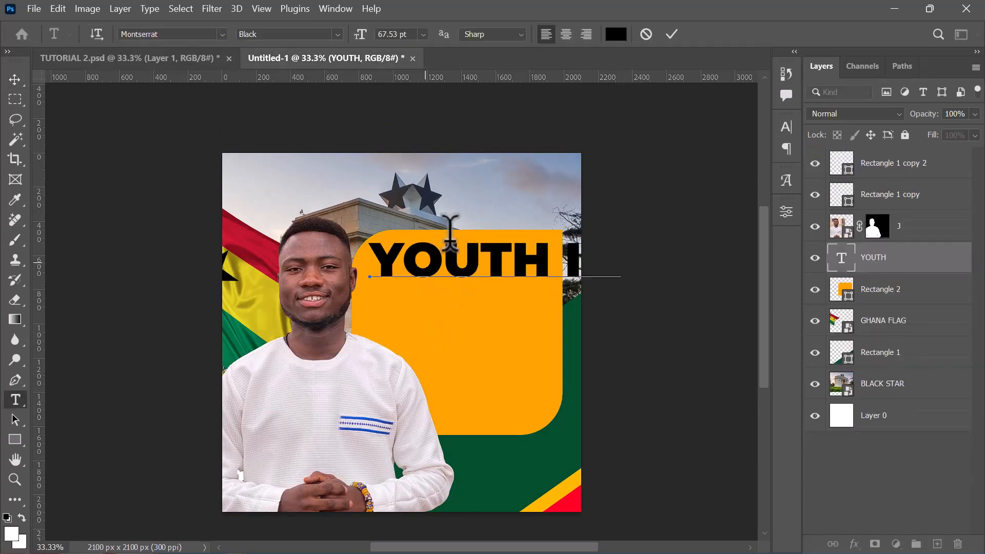
click(669, 35)
- Scale the YOUTH IN headline down to about 52 pt so it fits within the orange panel's width with side margins
key(ctrl+t)
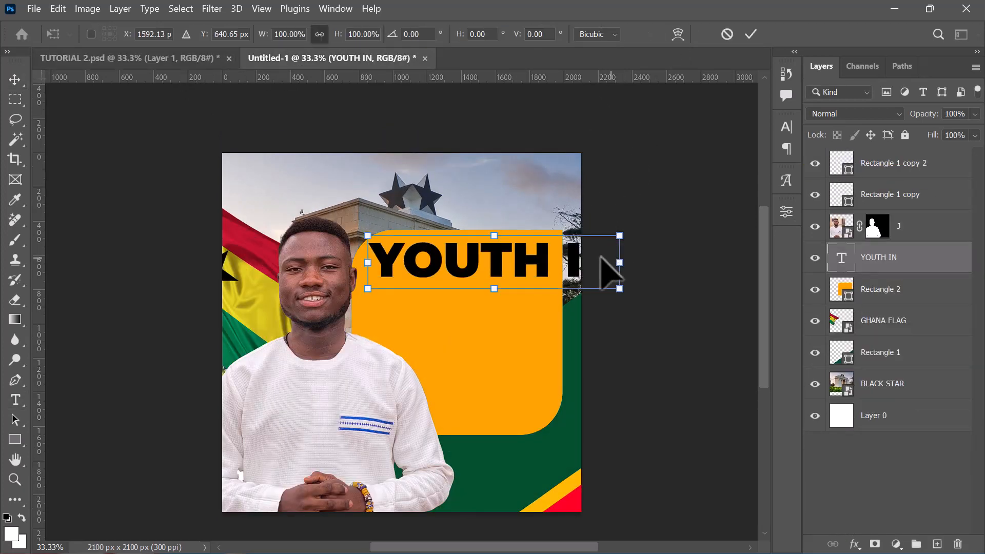
drag(618, 263, 558, 252)
key(Return)
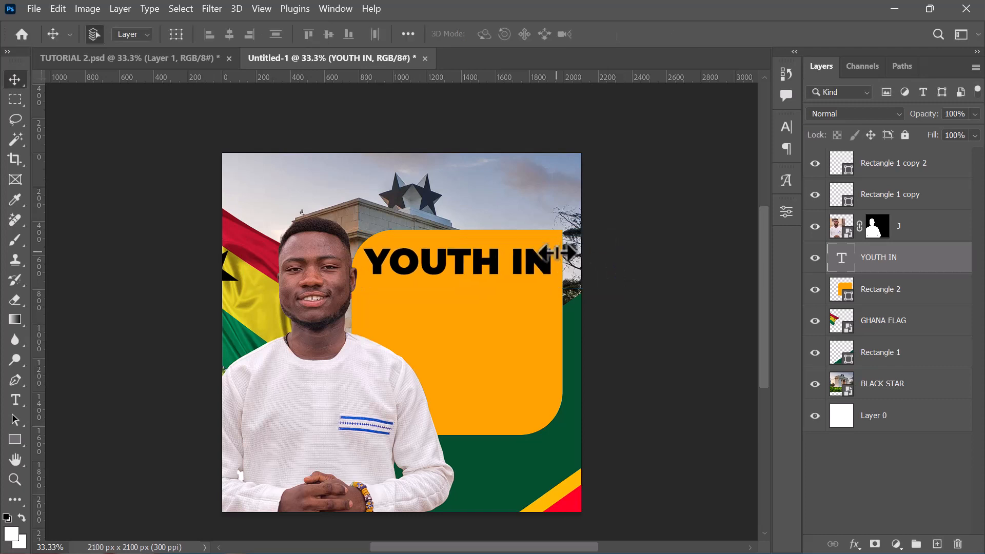
key(ctrl+t)
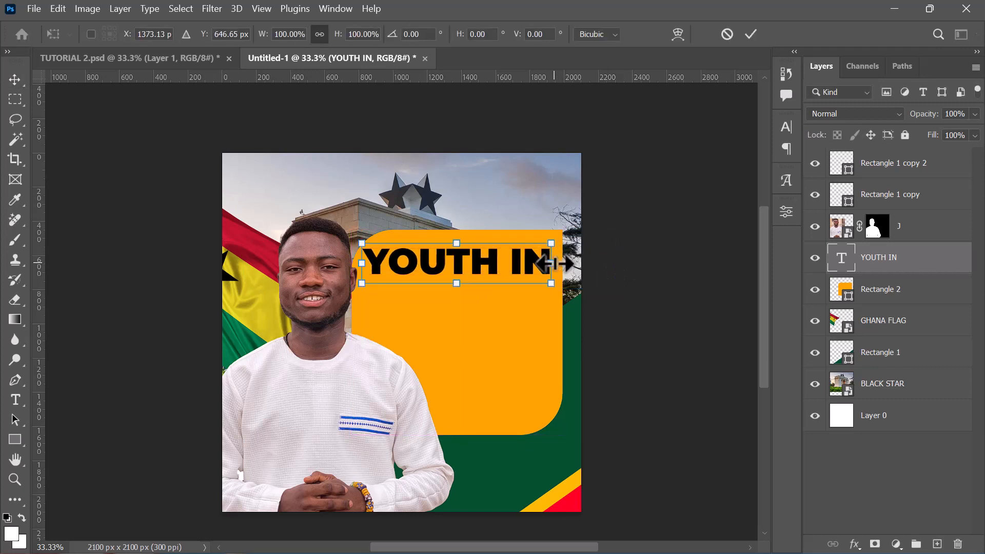
drag(554, 263, 558, 263)
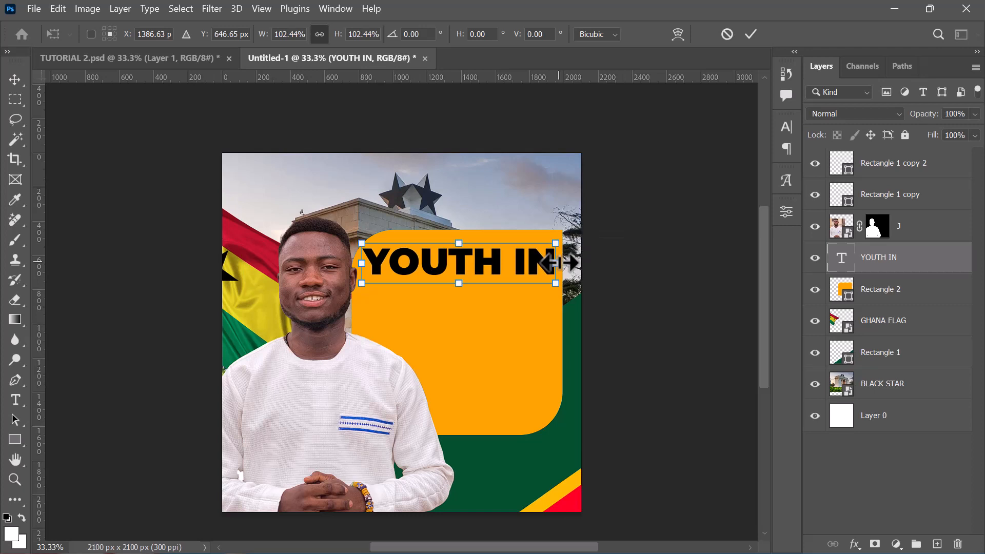
key(Return)
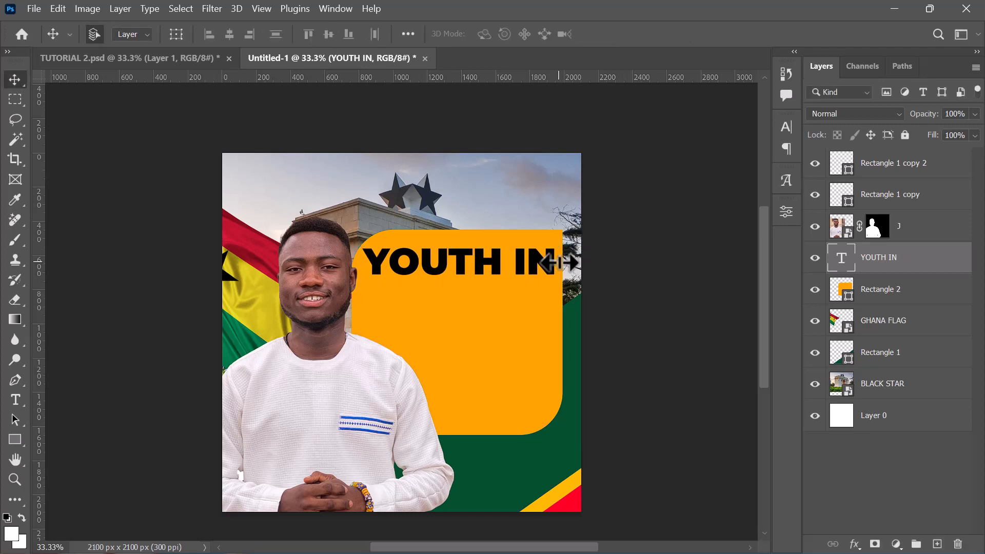
key(ctrl)
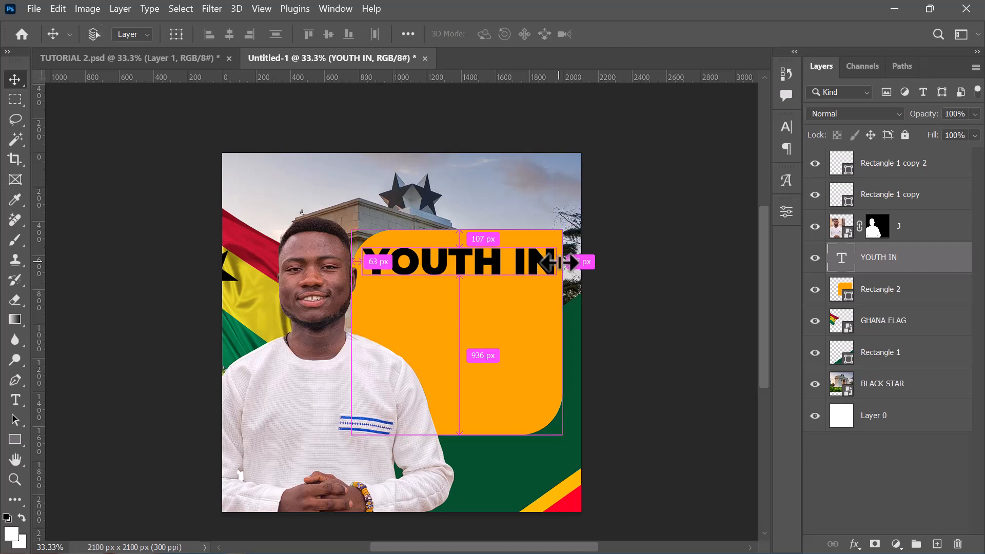
- Duplicate the YOUTH IN text directly beneath itself and change the copy's wording to DEVELOPMENT
key(ctrl+j)
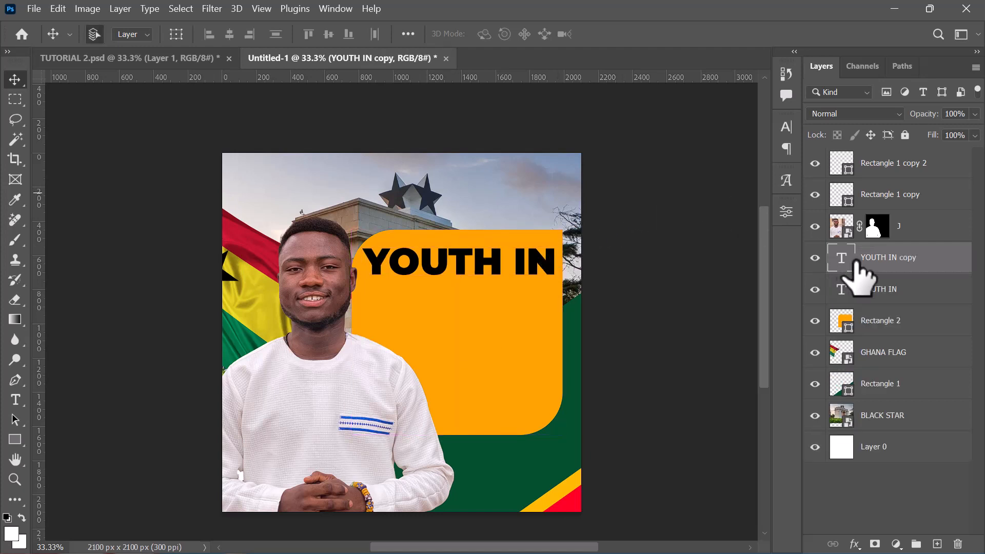
drag(479, 259, 487, 297)
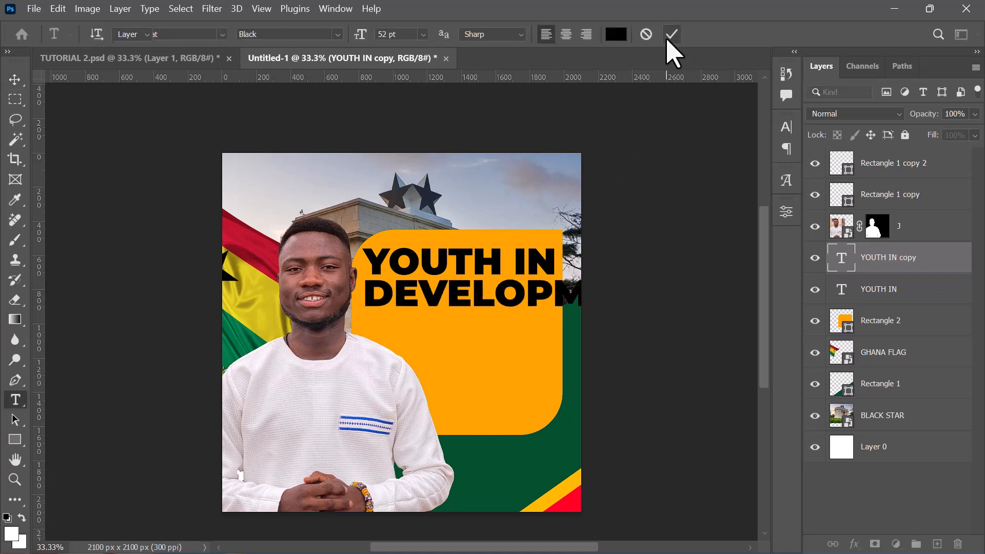
click(666, 34)
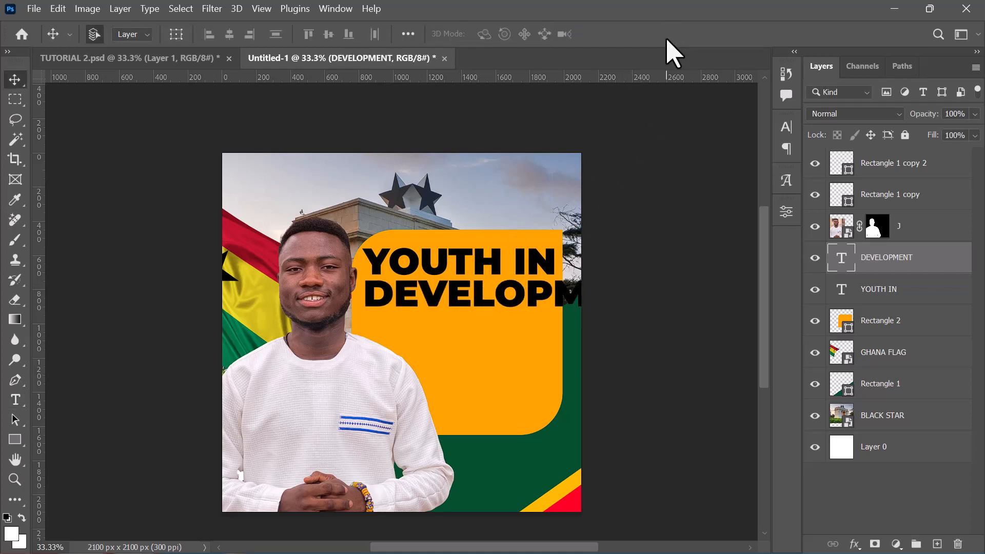
- Scale the DEVELOPMENT text to about 63.56% so its width matches the YOUTH IN line above
key(ctrl+t)
drag(664, 275, 557, 282)
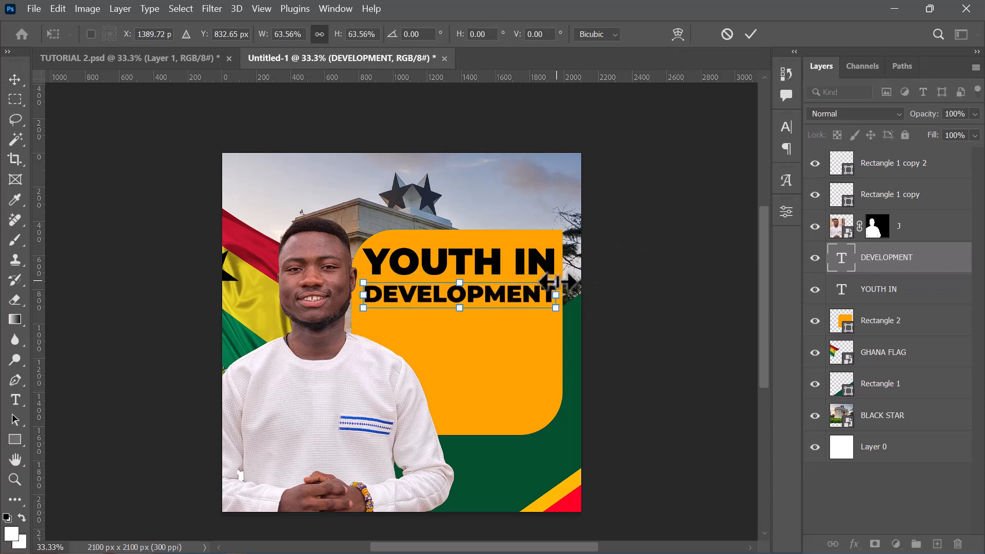
key(Return)
- Examine the venue, date and time text block in TUTORIAL 2.psd and return to Untitled-1
key(ctrl+Tab)
click(434, 346)
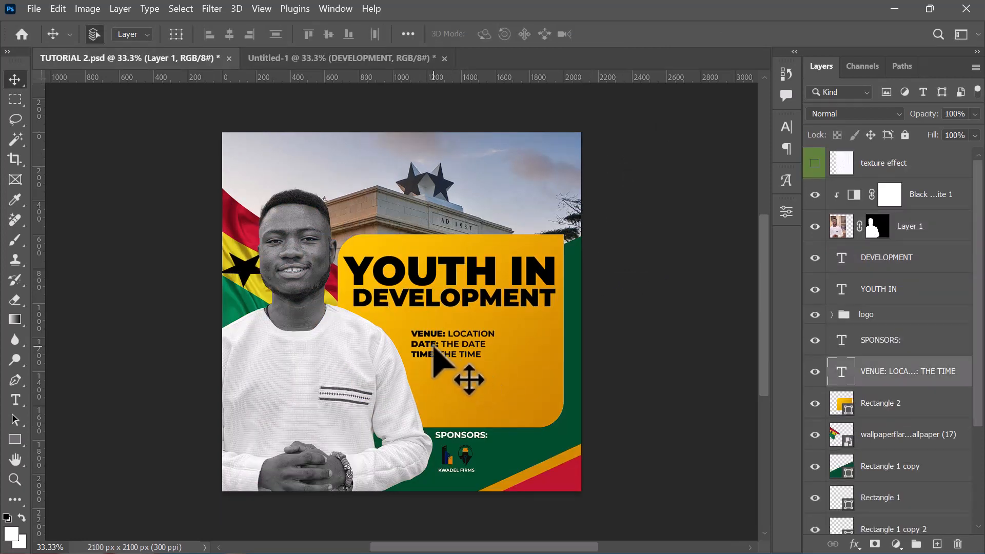
double_click(433, 349)
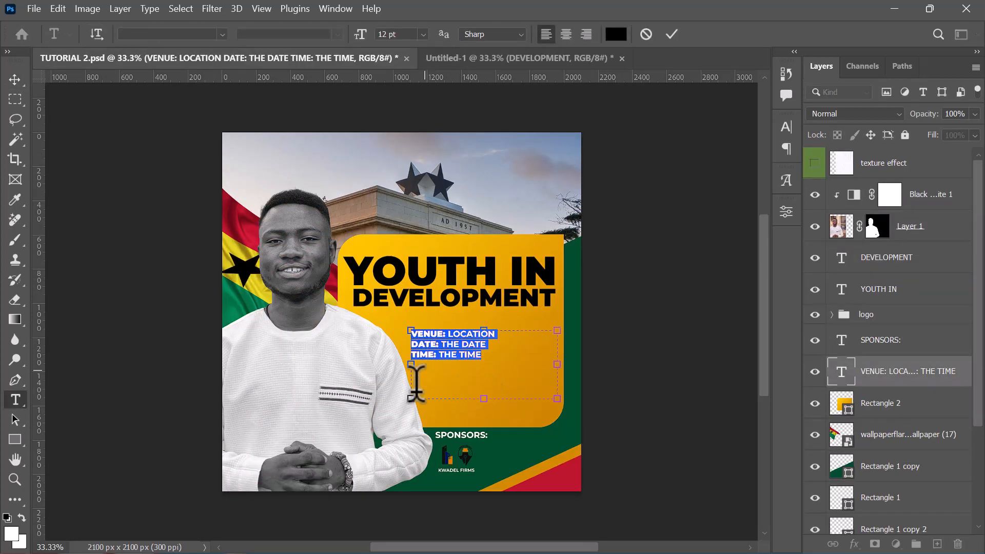
click(644, 34)
key(ctrl+Tab)
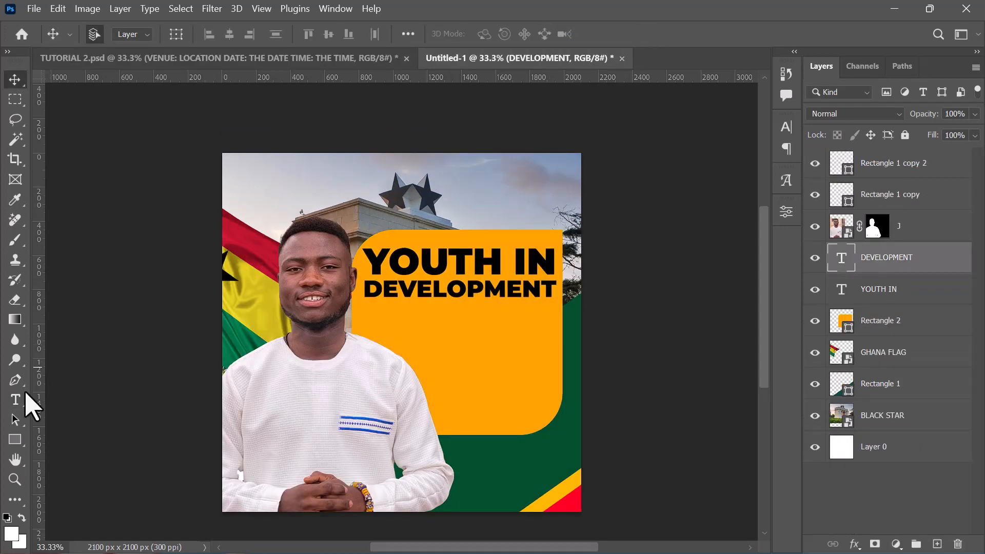
- Shrink the venue, date and time text box in TUTORIAL 2.psd to about 534 x 210 px and return to Untitled-1
click(16, 401)
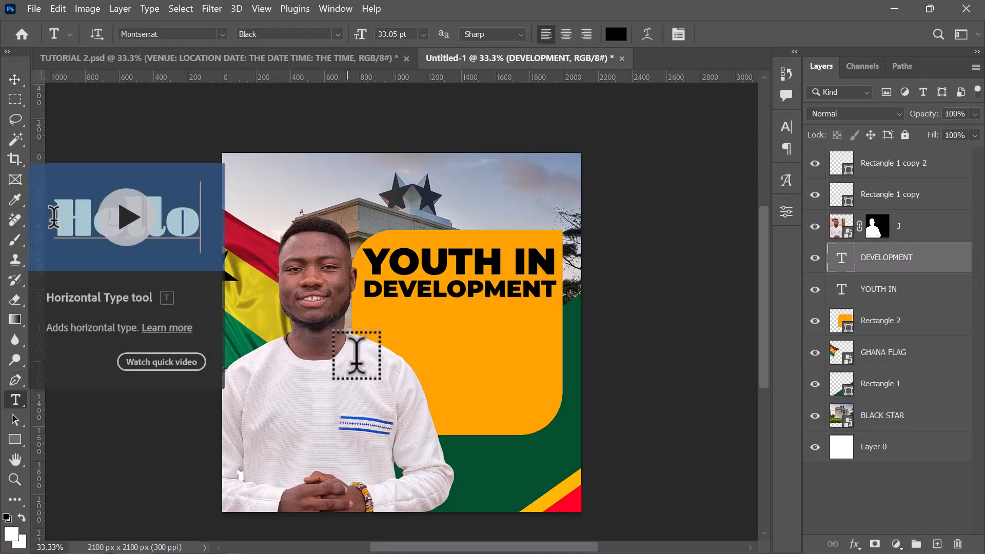
click(215, 56)
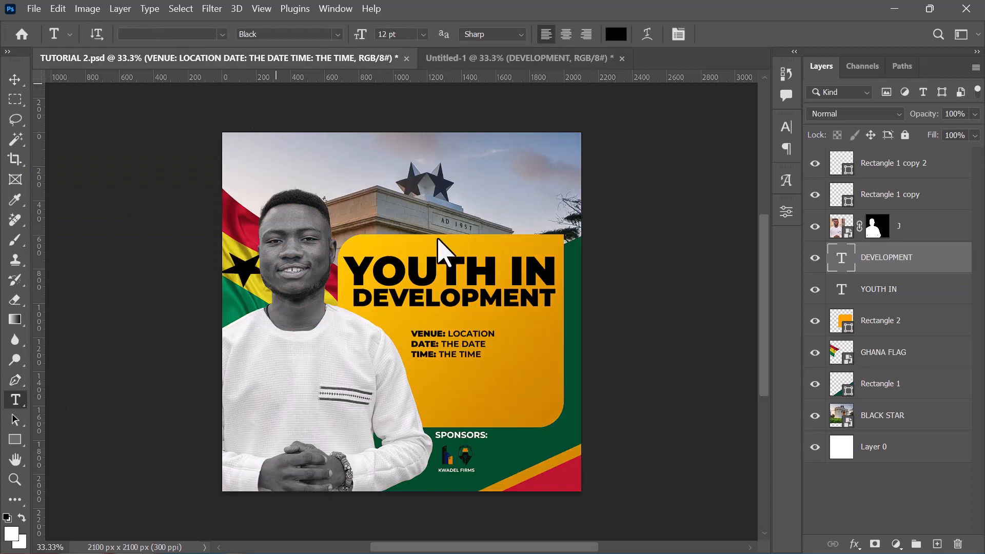
click(433, 343)
drag(558, 399, 515, 375)
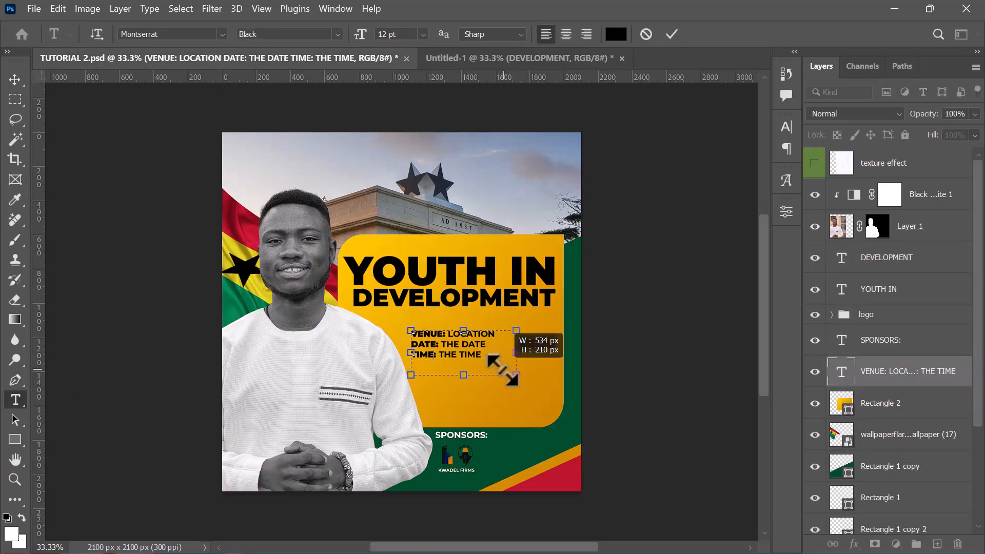
click(671, 34)
click(494, 58)
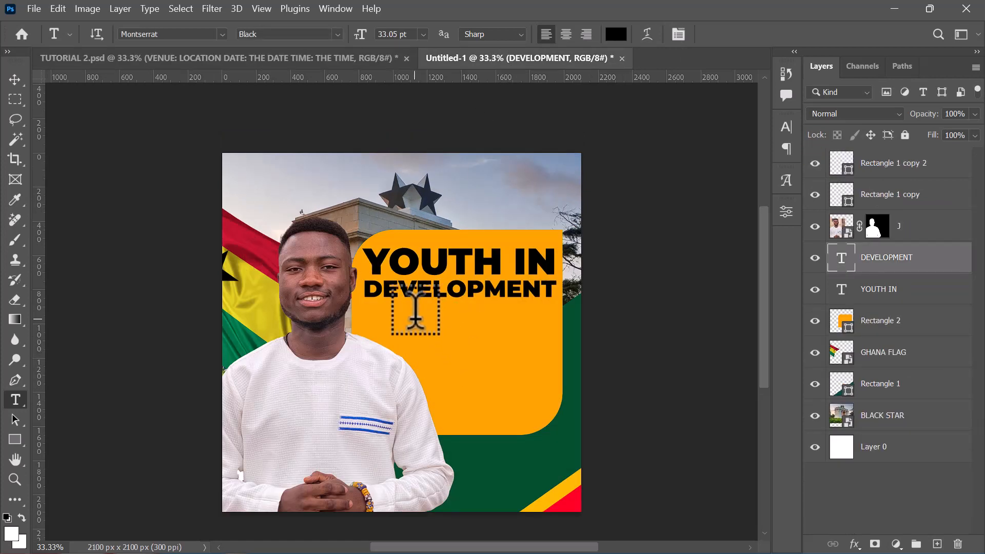
- Draw a paragraph text box on the orange panel below DEVELOPMENT and enter VENUE:, DATE: and TIME on separate lines
drag(416, 319, 517, 382)
drag(524, 440, 540, 384)
drag(540, 311, 546, 296)
text(VENUE)
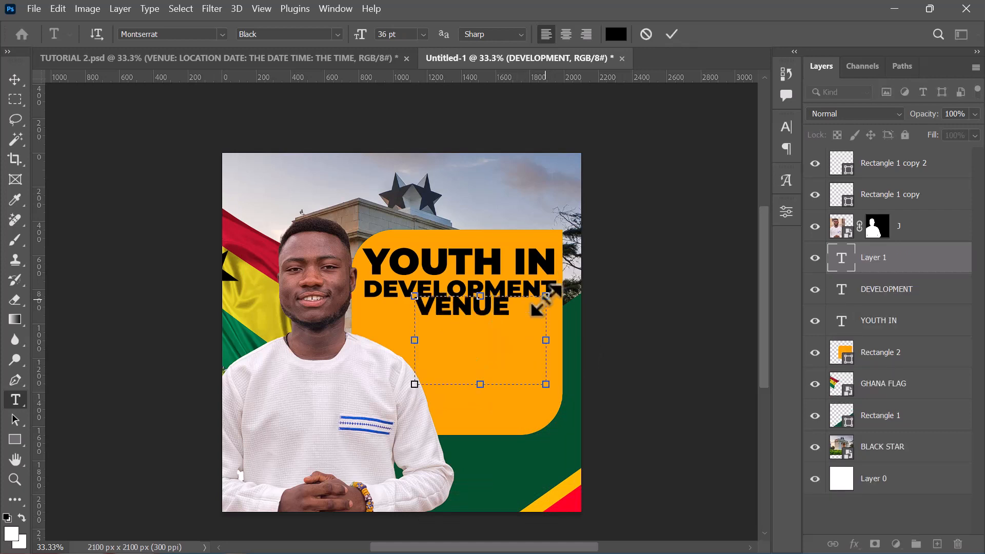
text(:)
key(Return)
text(DATE)
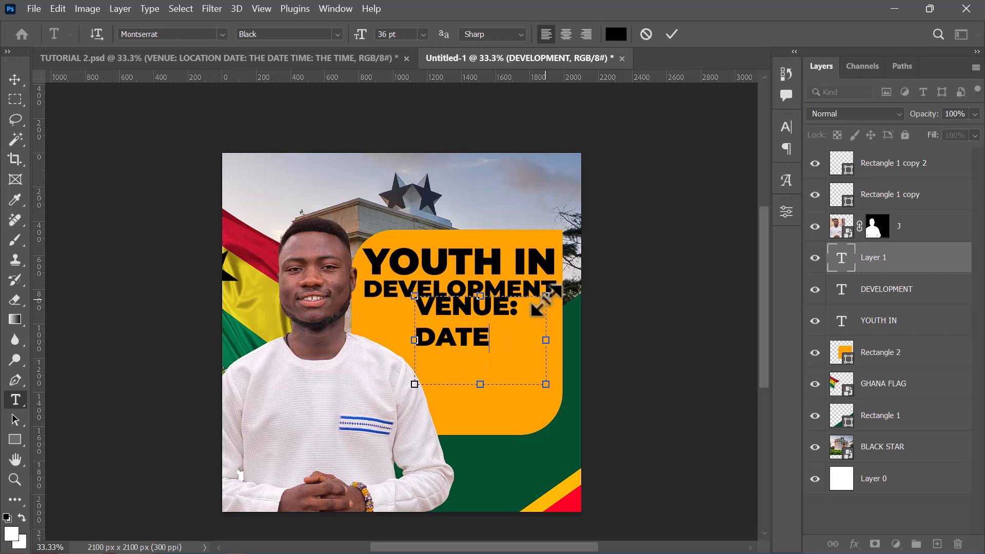
text(: TIME)
- Set the font size of all the VENUE, DATE and TIME text to 18 pt
key(ctrl+a)
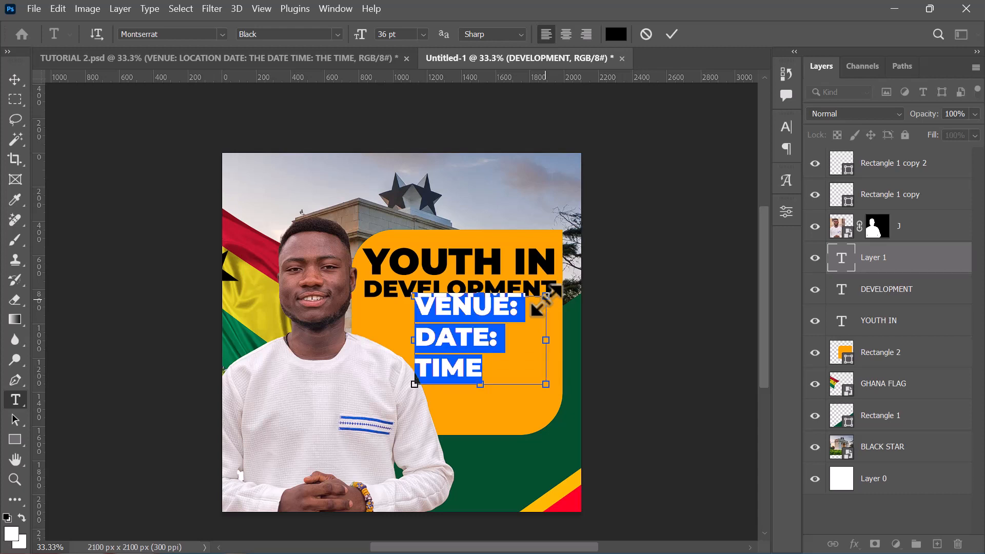
click(423, 34)
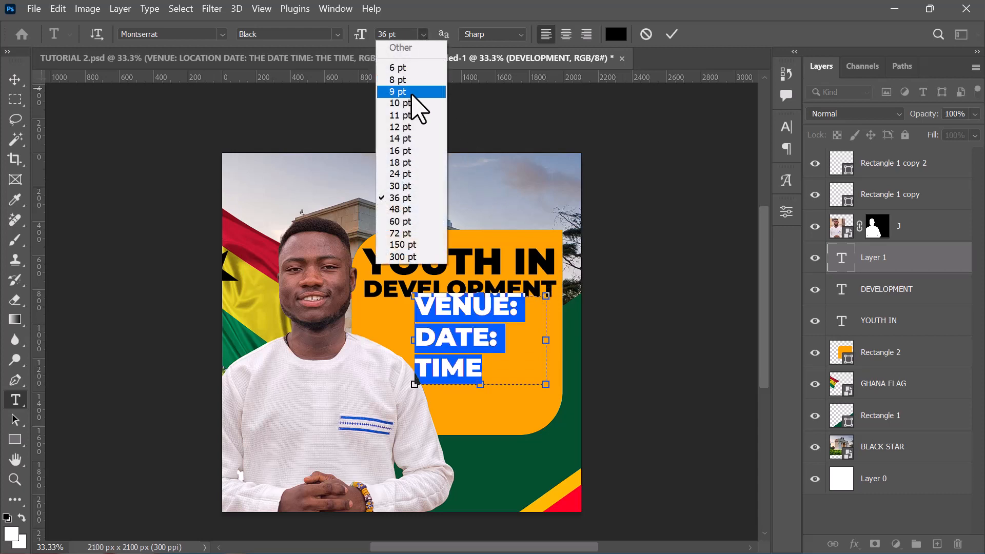
click(402, 150)
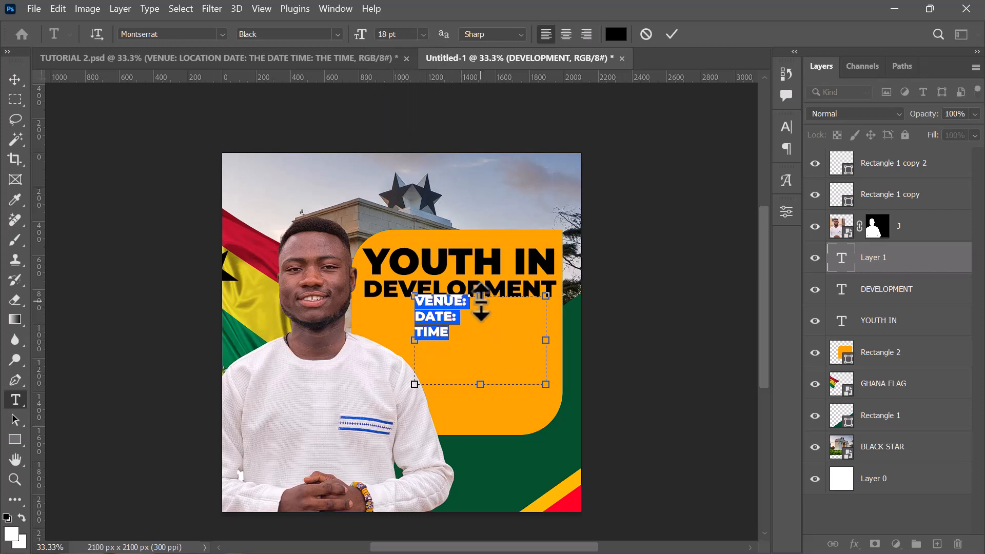
- Lower the top edge of the event details text box clear of DEVELOPMENT and set its font style to Bold
drag(480, 296, 480, 327)
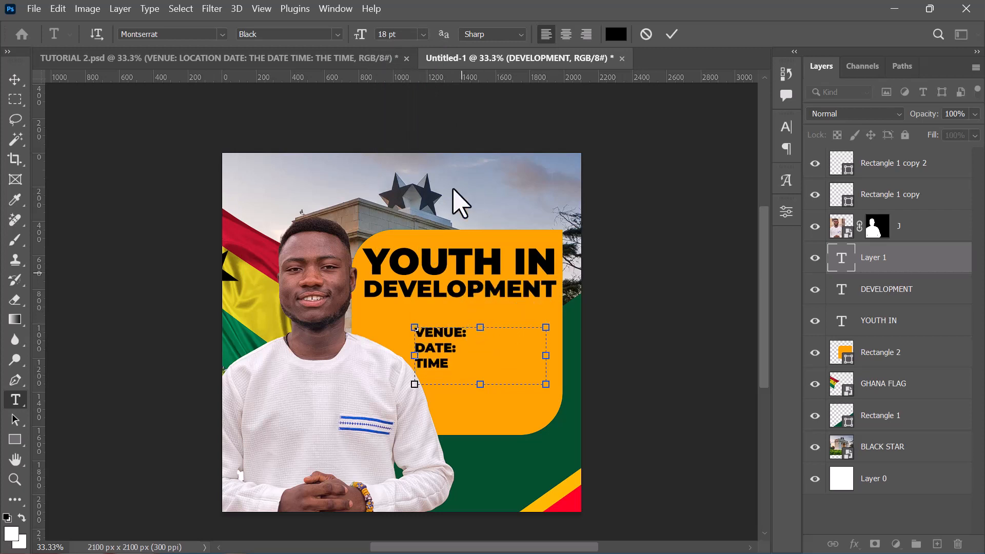
click(337, 34)
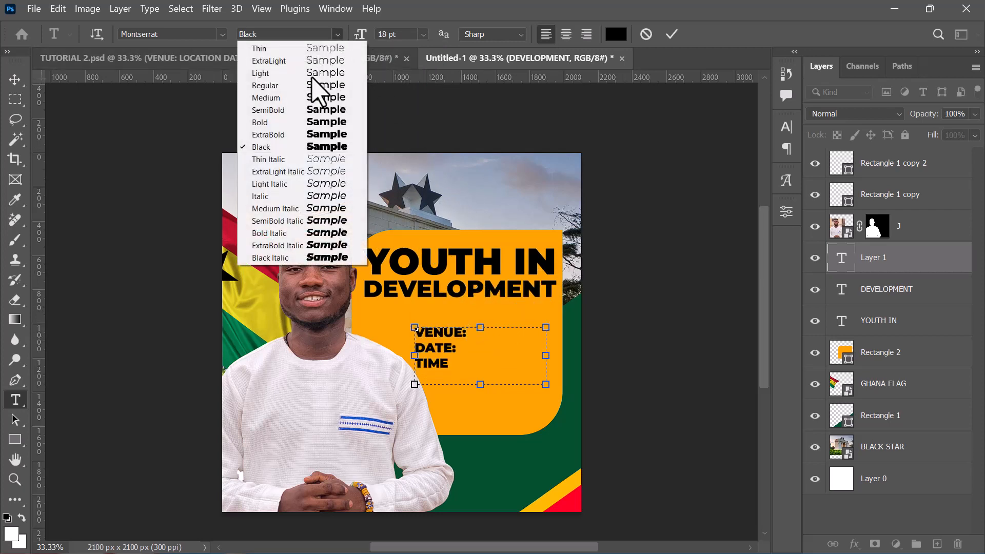
click(287, 122)
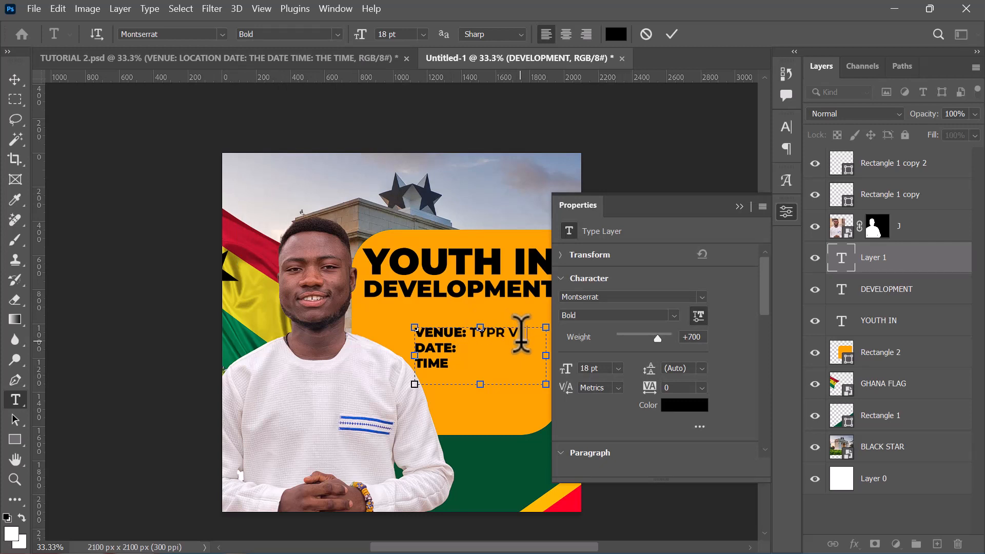
- Complete the VENUE, DATE and TIME lines with TYPR VENUE, TYPE DATE and placeholder dots, and scale the text block to 86.57%
text(RNU)
key(BackSpace)
text(UE)
drag(414, 355, 394, 356)
click(456, 350)
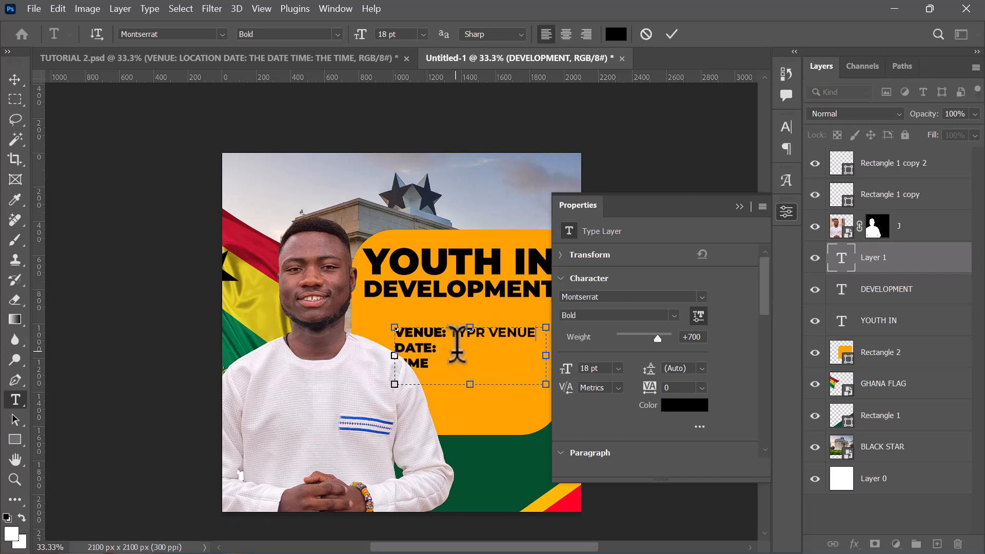
text(TYPE DATE)
click(476, 365)
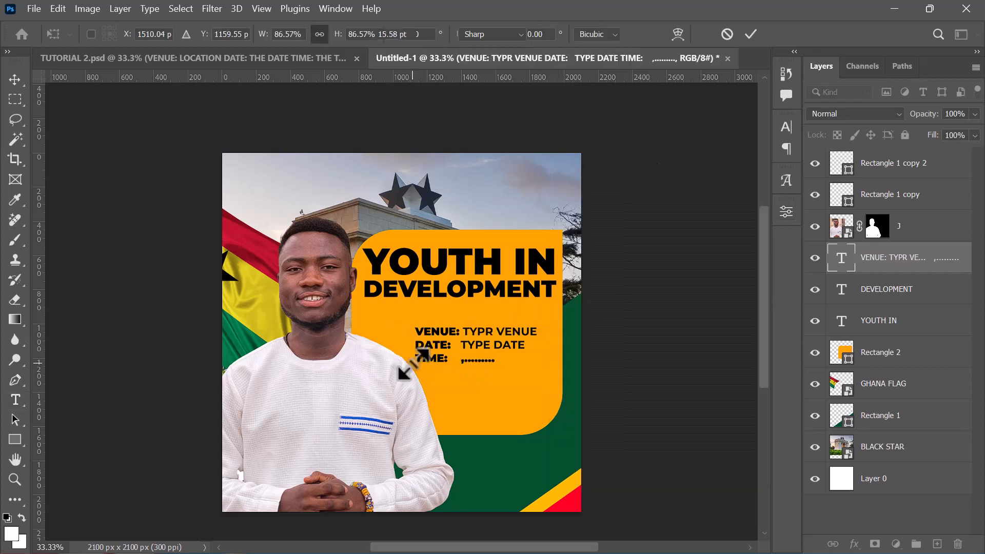
key(Return)
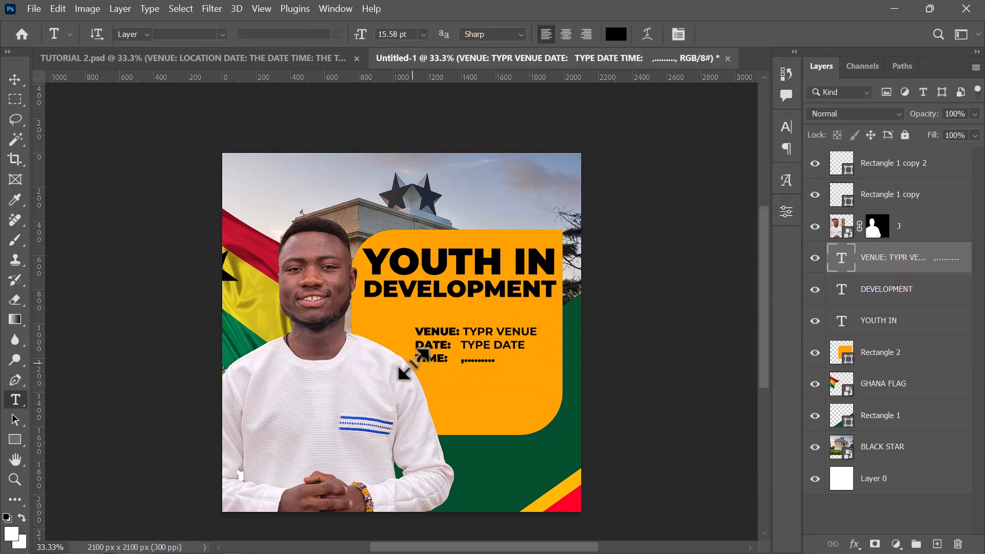
- Reduce the opacity of the GHANA FLAG layer to 65%
key(v)
click(301, 330)
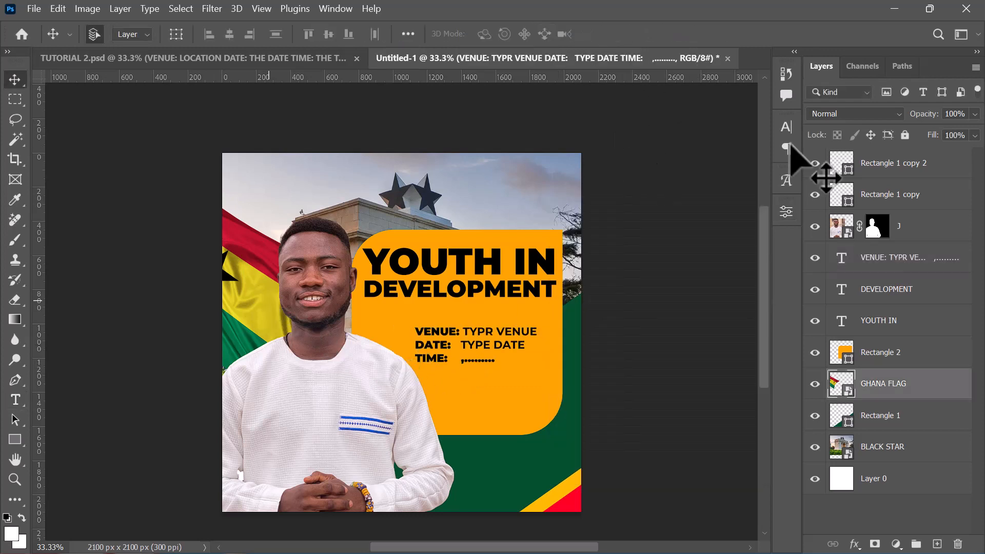
click(974, 114)
drag(974, 134, 949, 138)
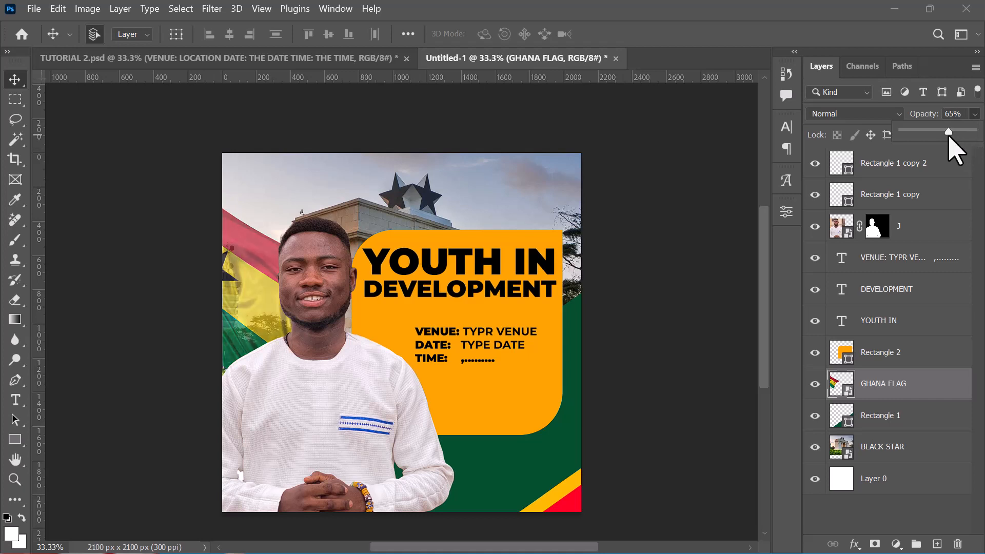
click(507, 402)
- Following the layout in TUTORIAL 2.psd, add white 12 pt Montserrat Black text SPONSORS in Untitled-1 on the green area just below the orange panel
click(195, 58)
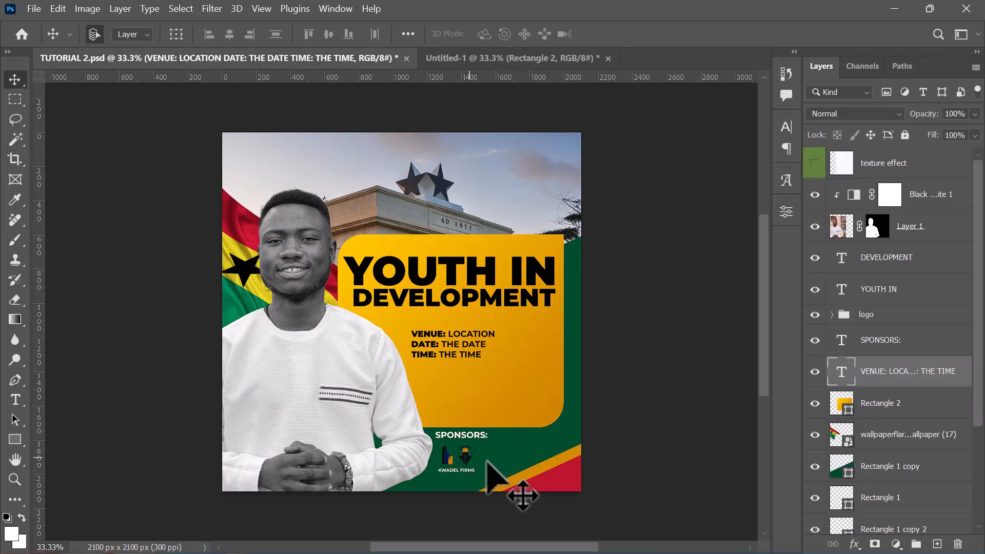
click(481, 58)
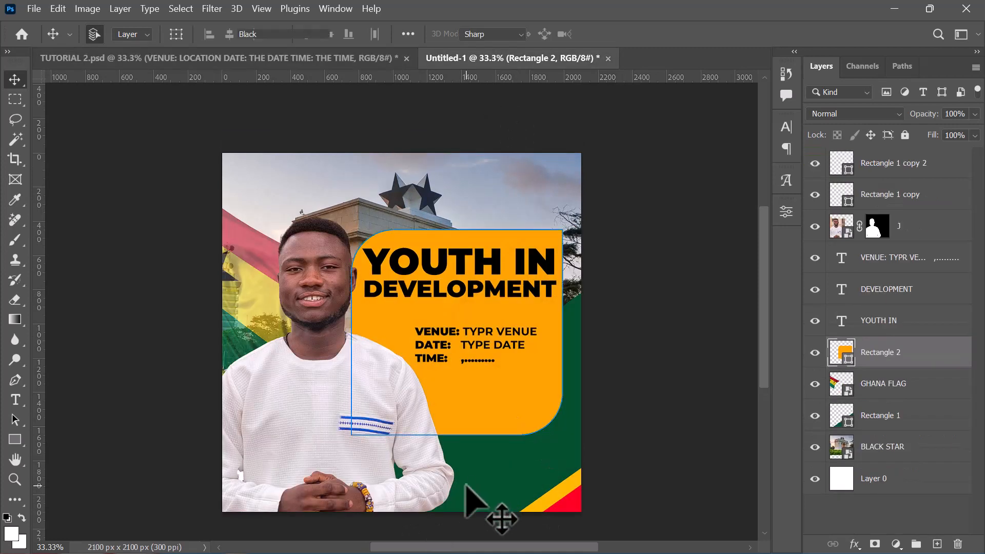
click(15, 400)
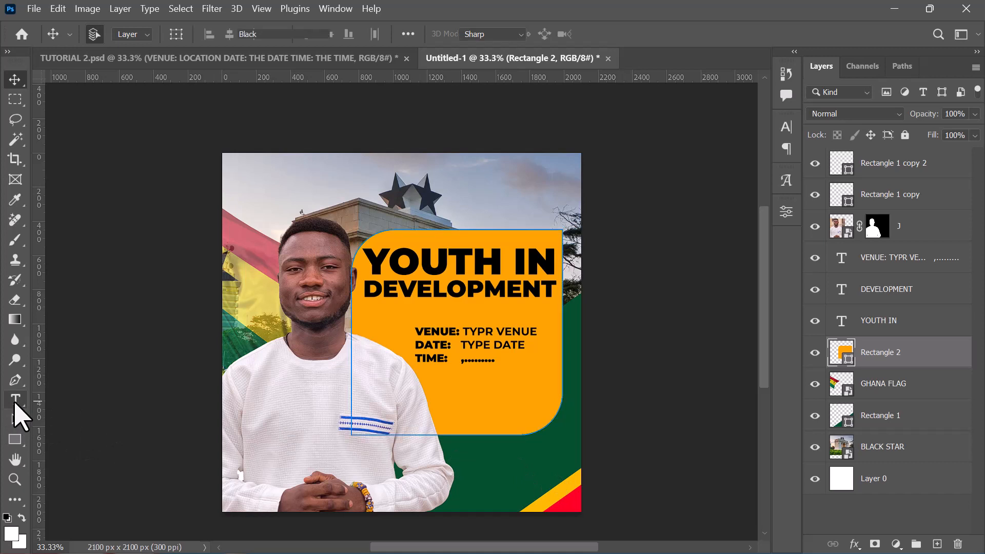
click(465, 454)
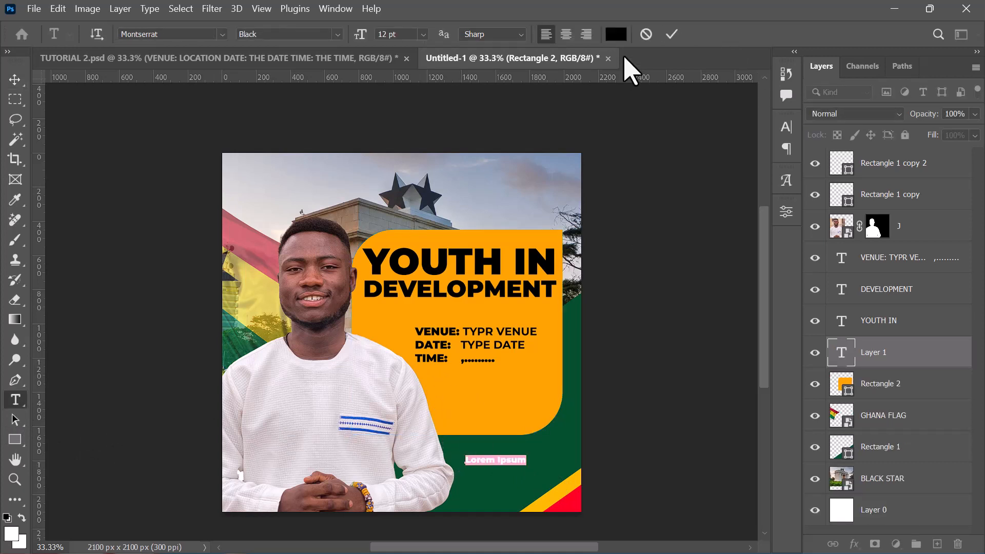
click(616, 34)
click(479, 51)
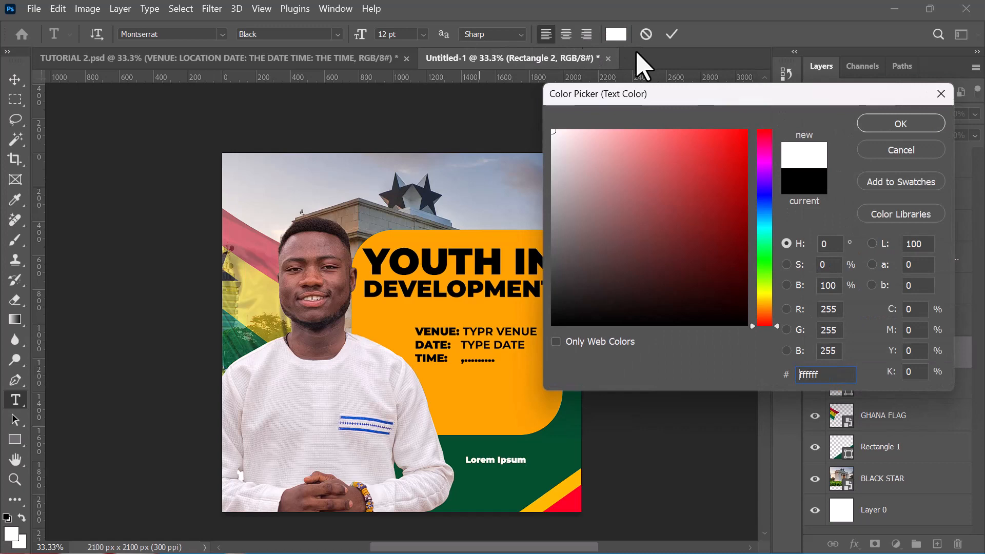
click(885, 123)
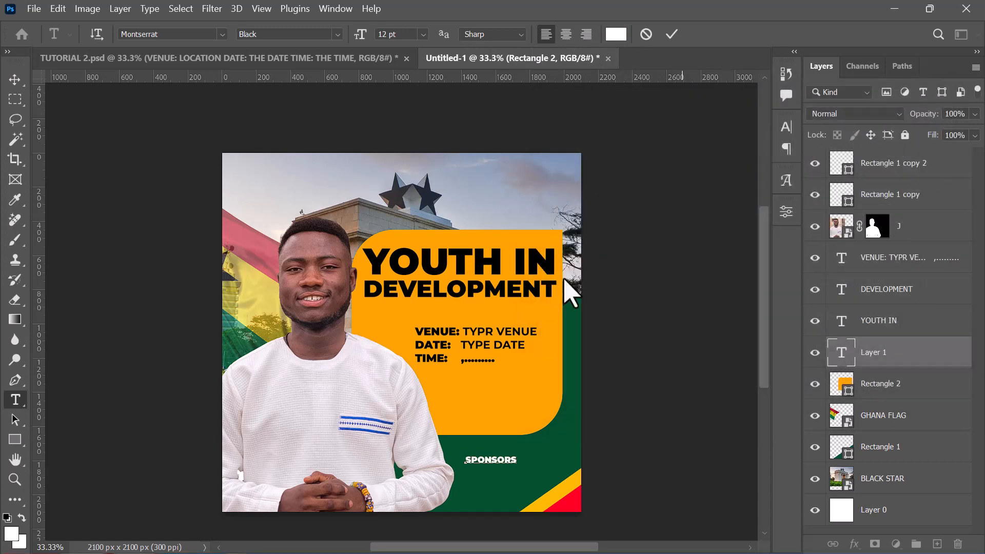
key(ctrl+Return)
key(v)
drag(479, 458, 465, 444)
- Place the KDF and KwaDel Design logo images from the TUTORIAL 1 folder in File Explorer into the flyer
key(super)
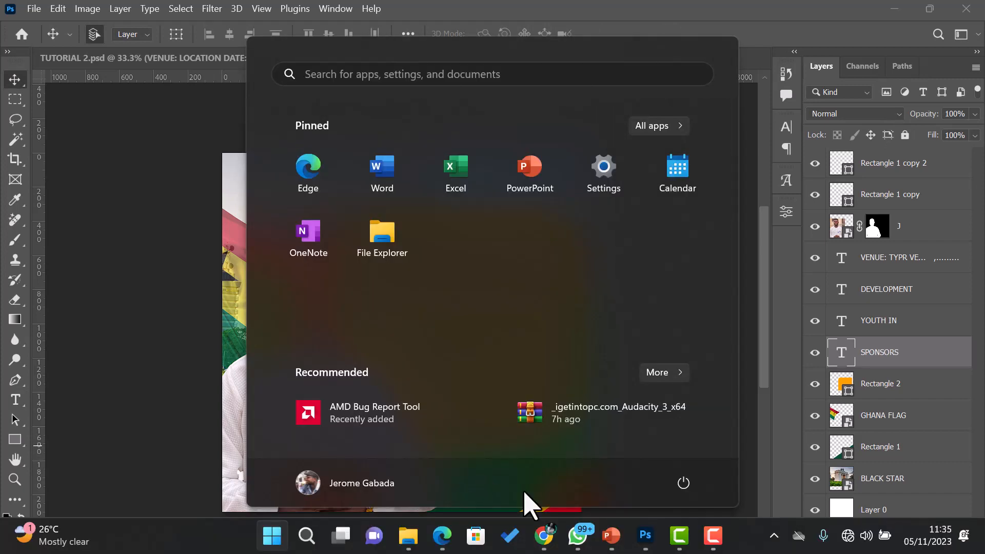
click(398, 546)
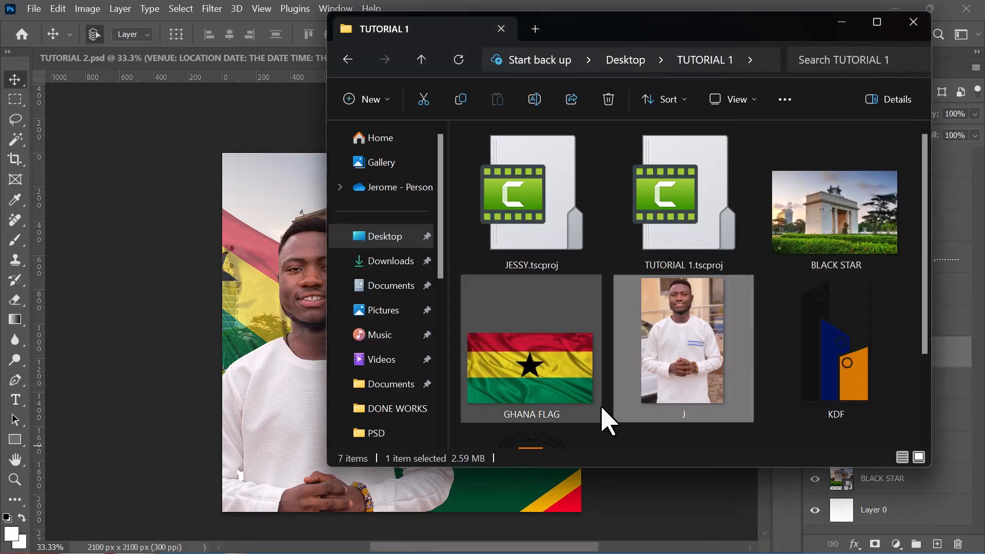
click(808, 381)
scroll(809, 380, down, 2)
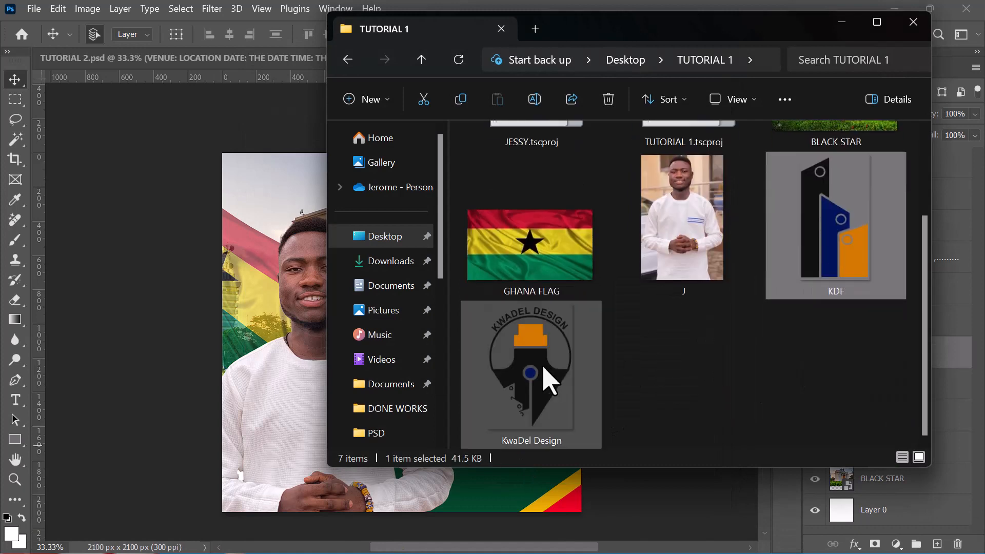
ctrl+click(546, 377)
drag(575, 393, 269, 394)
- Shrink the KwaDel Design logo to a small icon and place it directly below SPONSORS
drag(329, 222, 456, 411)
drag(470, 417, 465, 458)
key(Return)
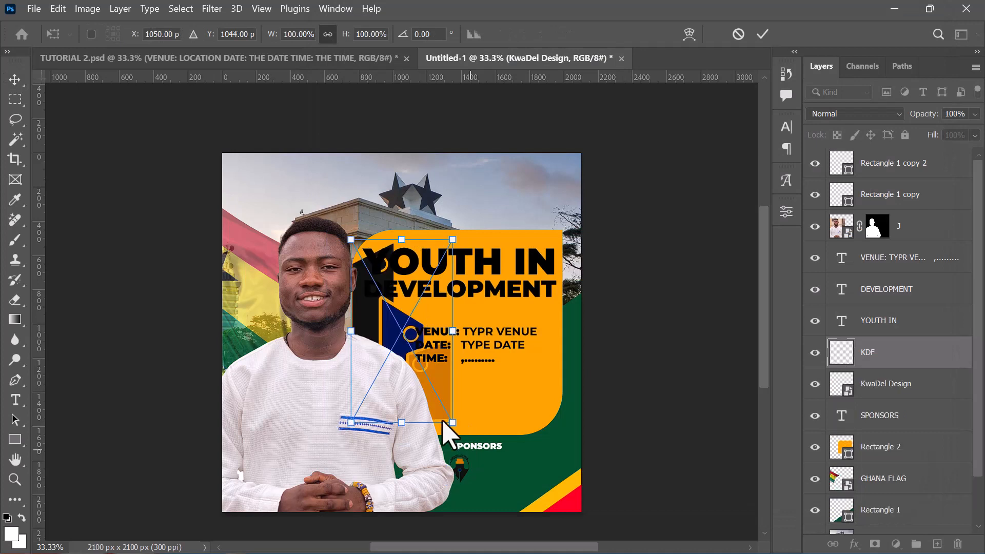
- Shrink the KDF logo to match and arrange both logos side by side below SPONSORS
drag(350, 238, 423, 418)
key(Return)
click(467, 472)
drag(448, 414, 491, 493)
click(461, 467)
key(ctrl+t)
key(Return)
- Duplicate the SPONSORS text below the two logos and replace its wording with KWADEL FIRMS
key(ctrl+j)
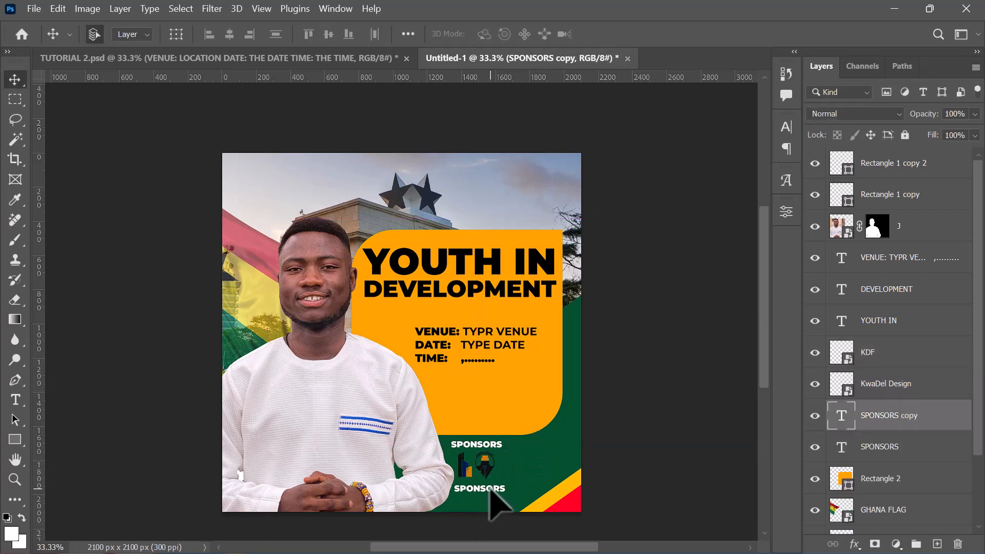
double_click(490, 491)
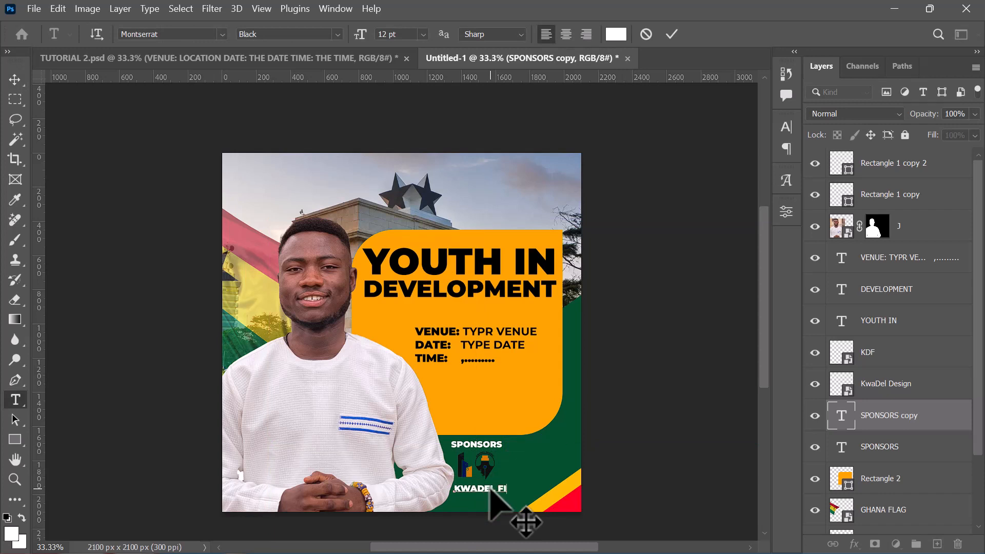
text(KWADEL FIRMS)
- Set the font style of the whole KWADEL FIRMS text to Bold
key(ctrl+a)
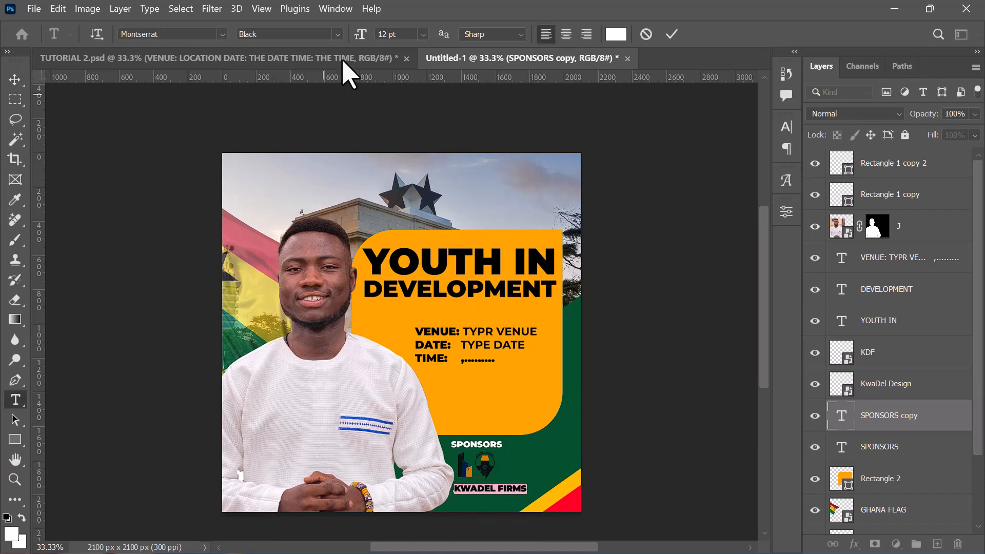
click(338, 33)
click(279, 127)
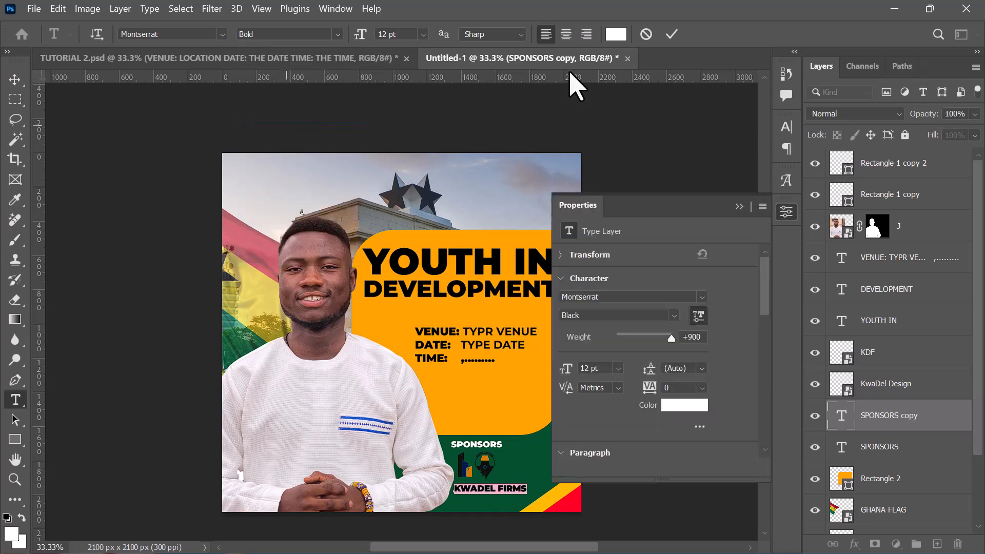
click(673, 35)
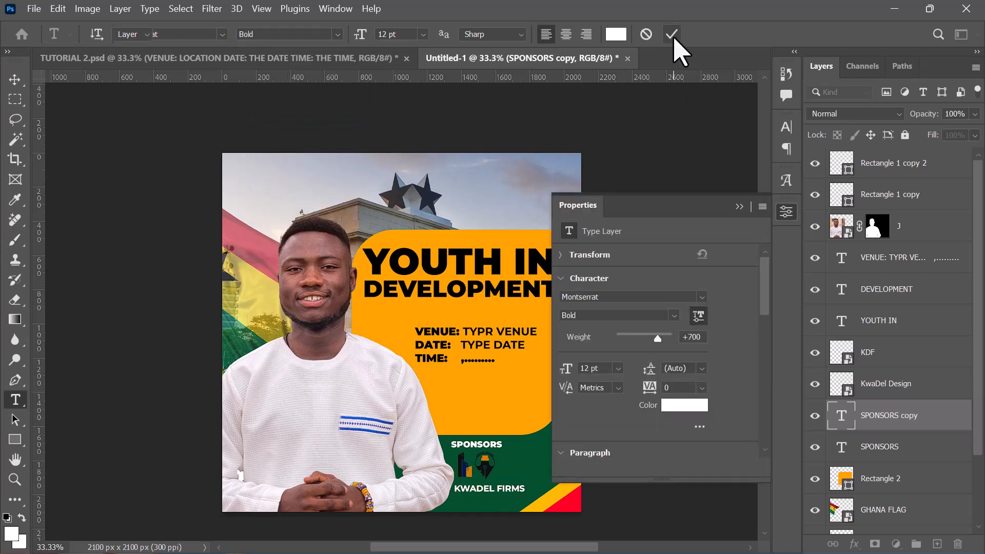
- Scale the KWADEL FIRMS text to 70.98% so it fits beneath the logos
key(ctrl+t)
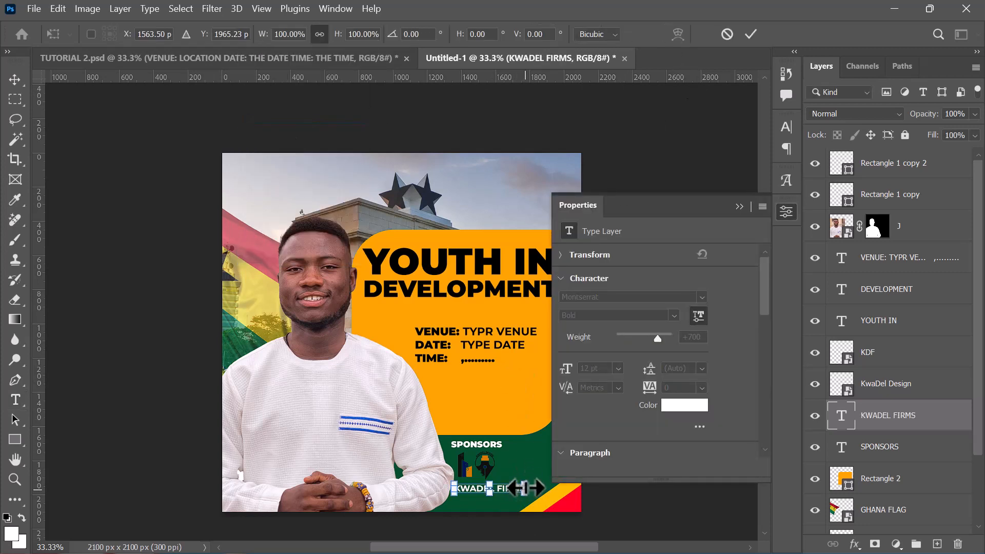
drag(523, 487, 505, 486)
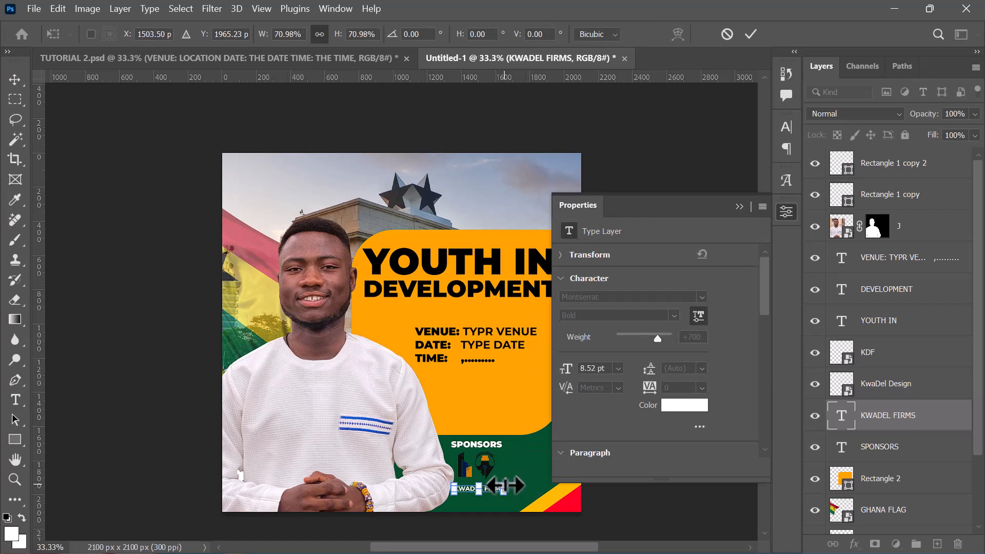
key(Return)
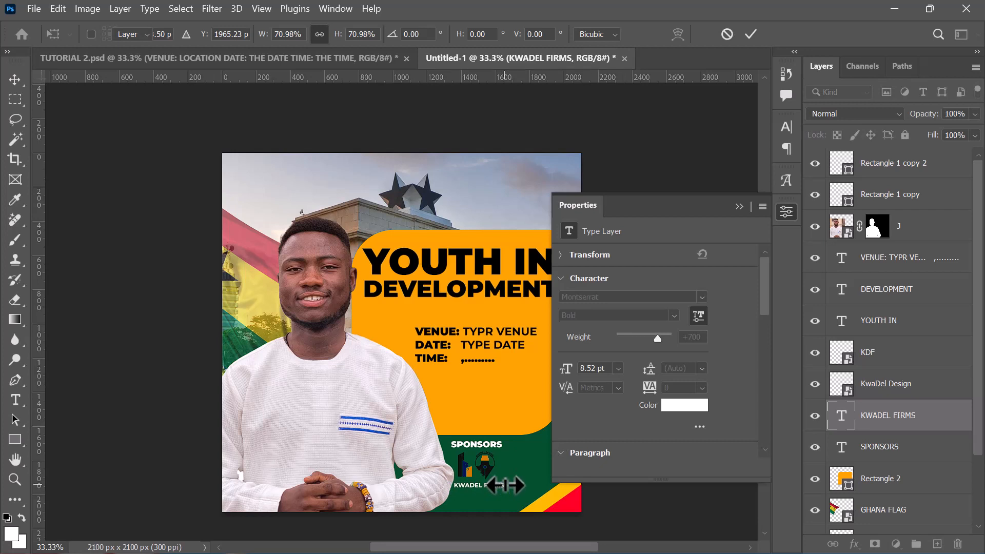
- Move the masked portrait on layer J slightly downward on the flyer
click(352, 445)
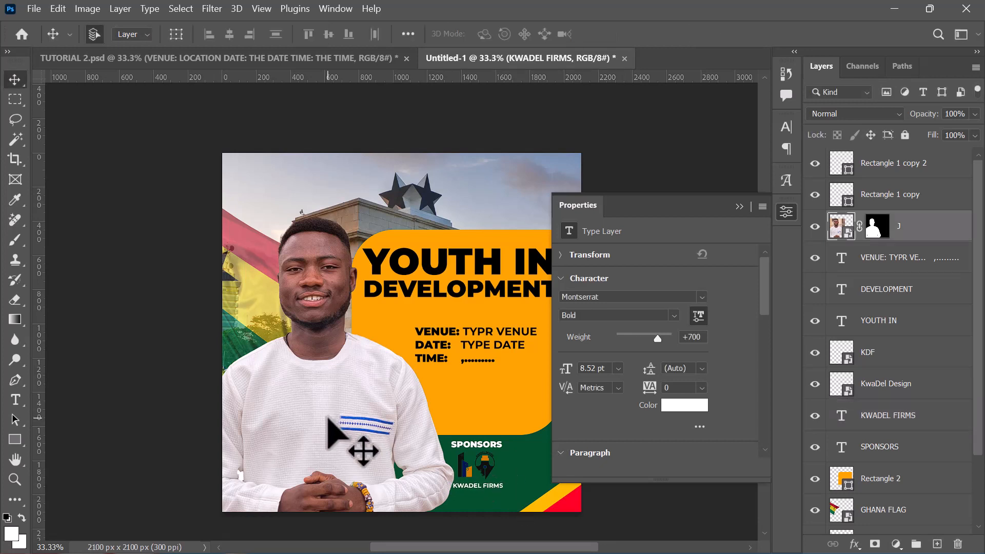
click(745, 207)
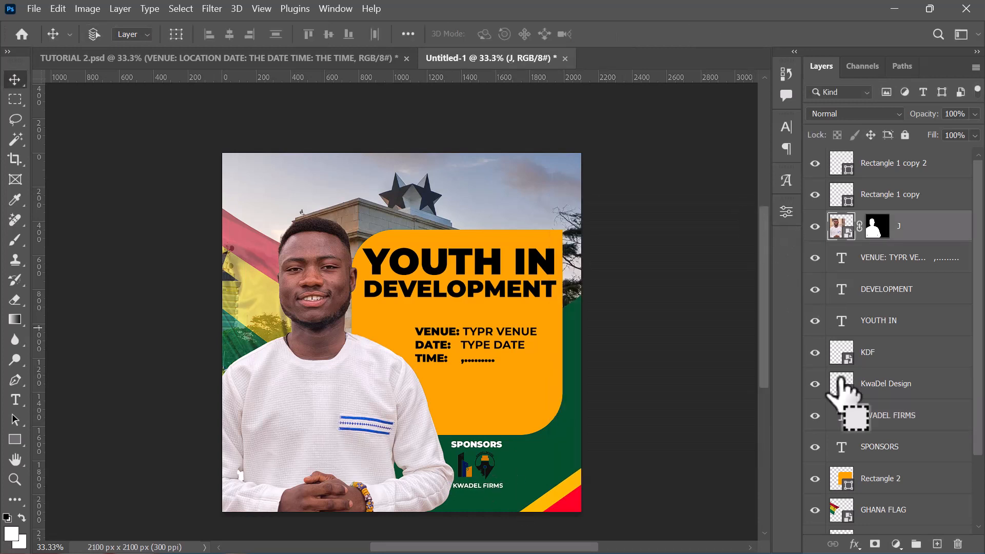
key(ctrl+s)
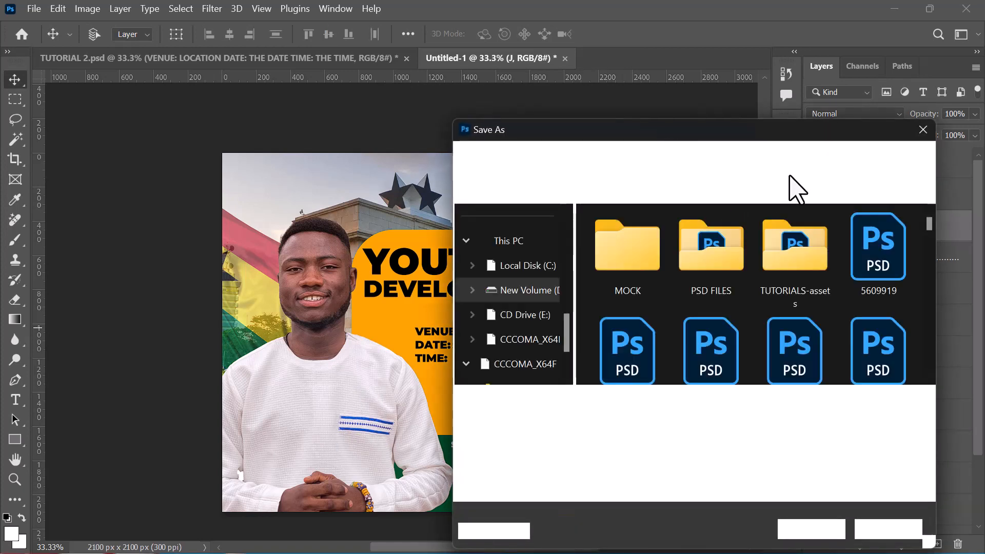
click(922, 130)
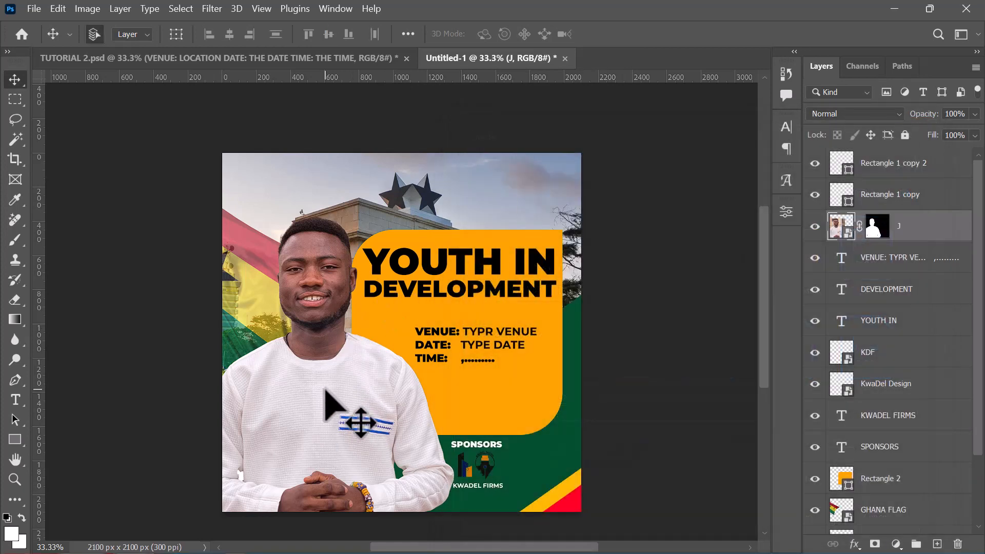
mouse_move(325, 390)
mouse_down()
mouse_move(331, 413)
mouse_move(336, 403)
mouse_move(324, 401)
mouse_up()
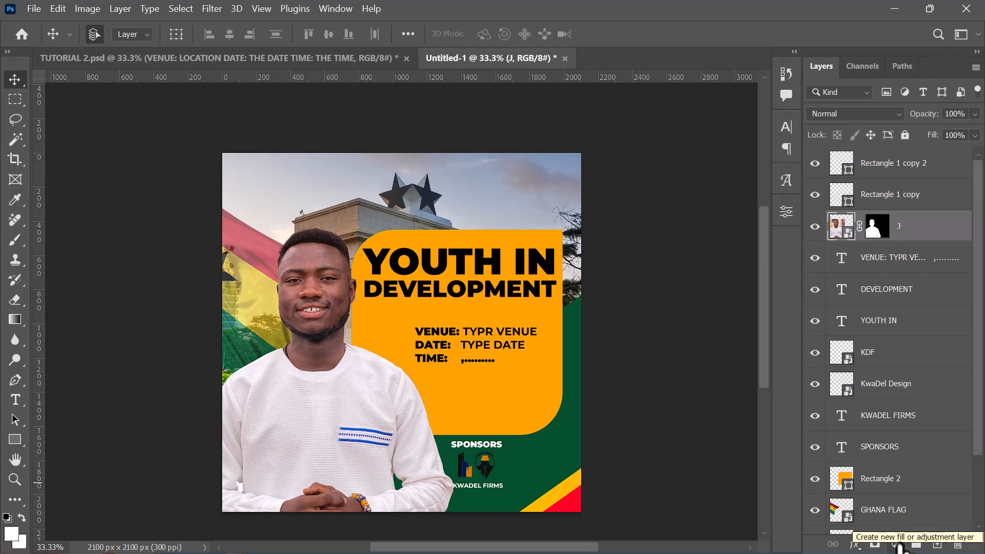
- Add a Black & White adjustment layer with the Default preset directly above portrait layer J
click(896, 545)
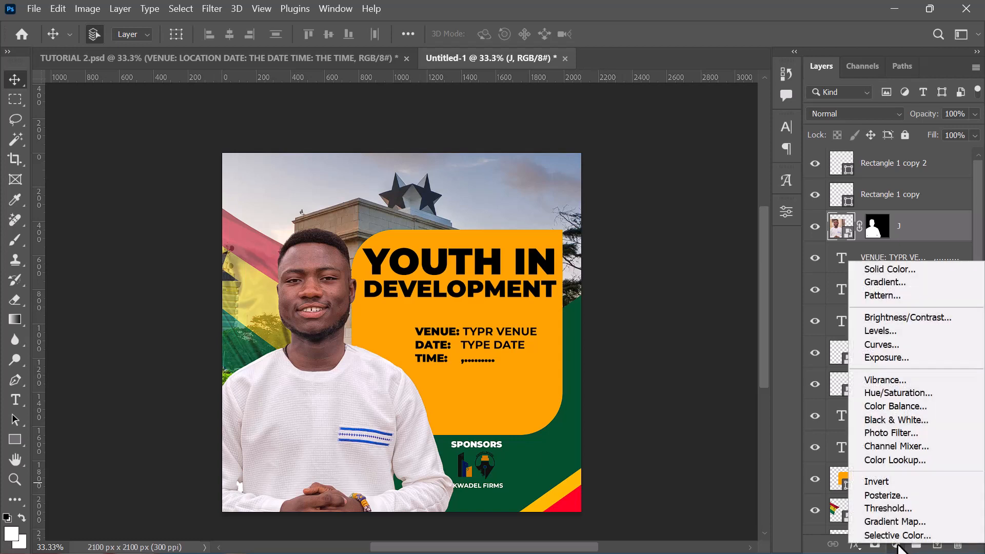
click(896, 421)
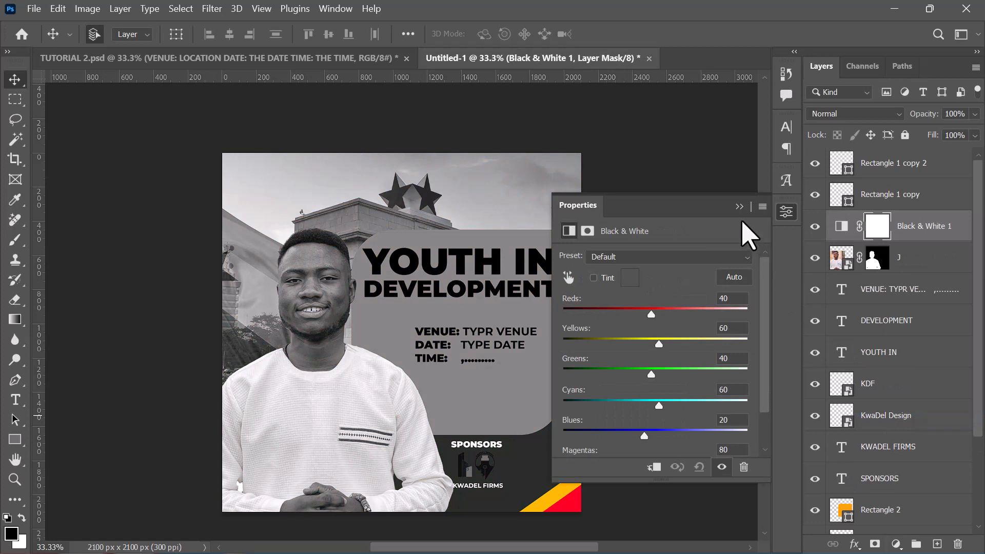
click(738, 206)
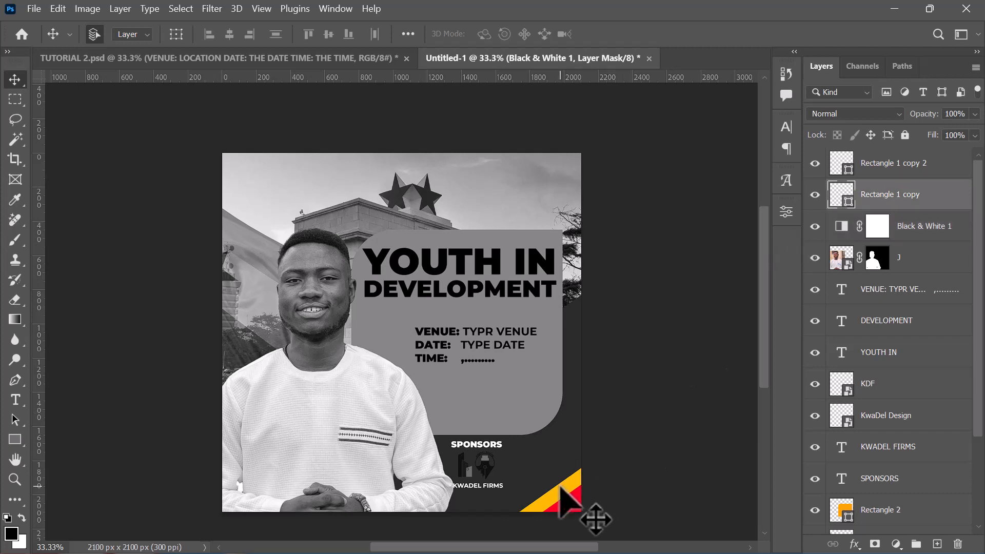
click(567, 503)
click(569, 507)
click(569, 501)
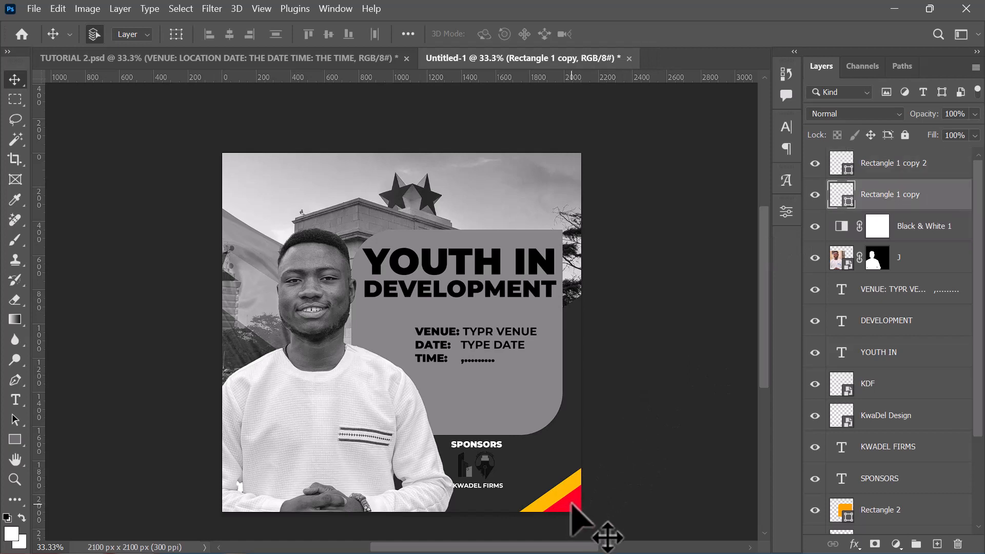
- Move the Black & White adjustment layer to the top of the layer stack and return it directly above portrait layer J
click(570, 497)
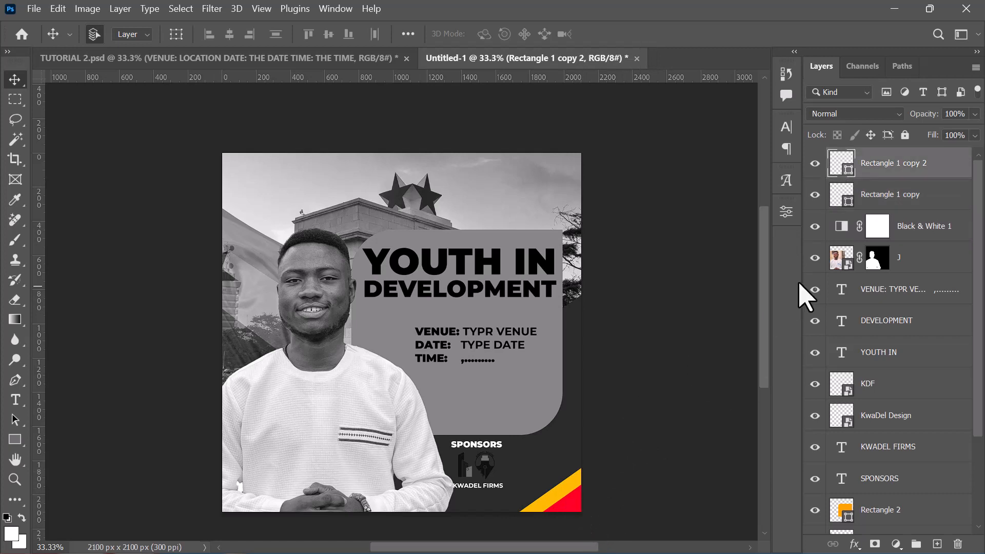
drag(932, 233, 895, 153)
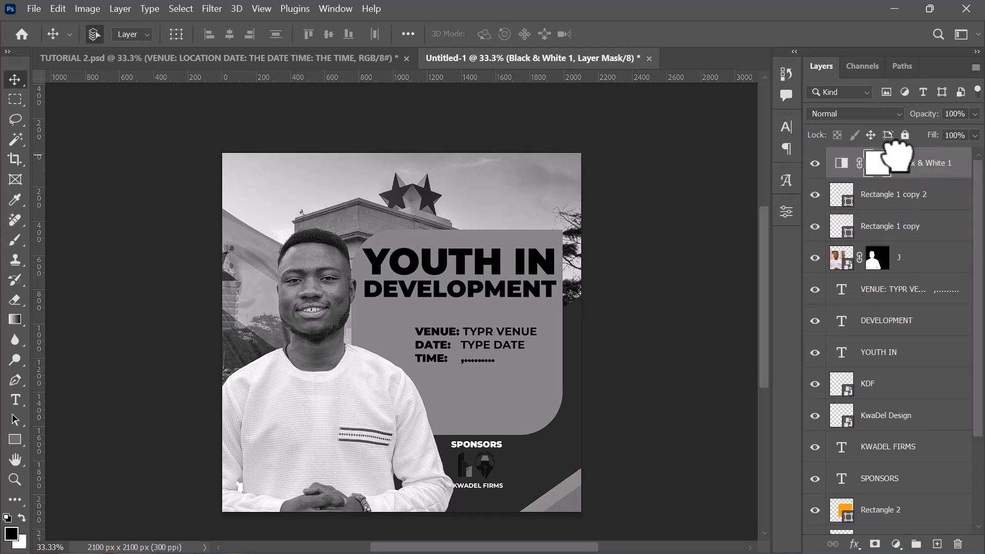
drag(897, 157, 895, 232)
- Clip the Black & White 1 adjustment to portrait layer J so only the portrait turns monochrome
click(877, 270)
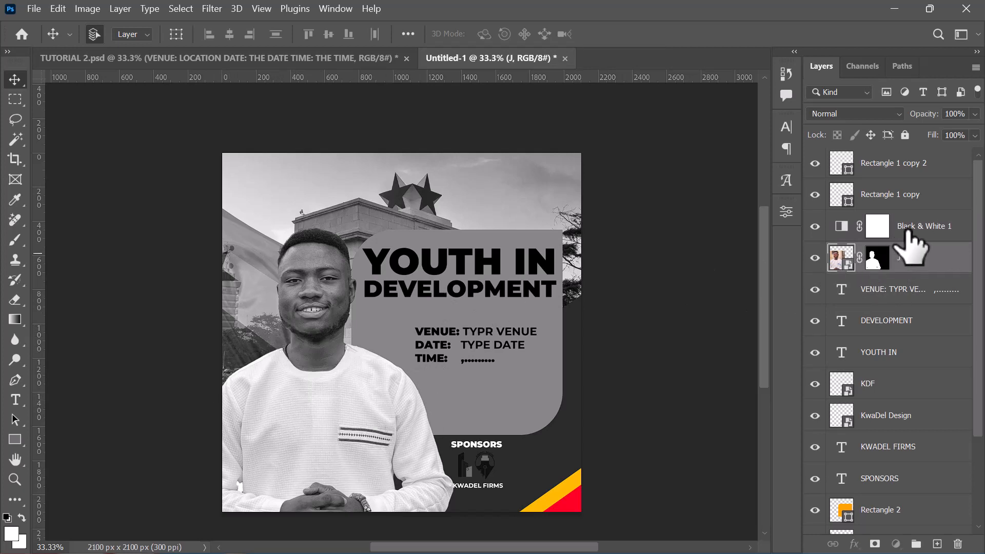
click(905, 233)
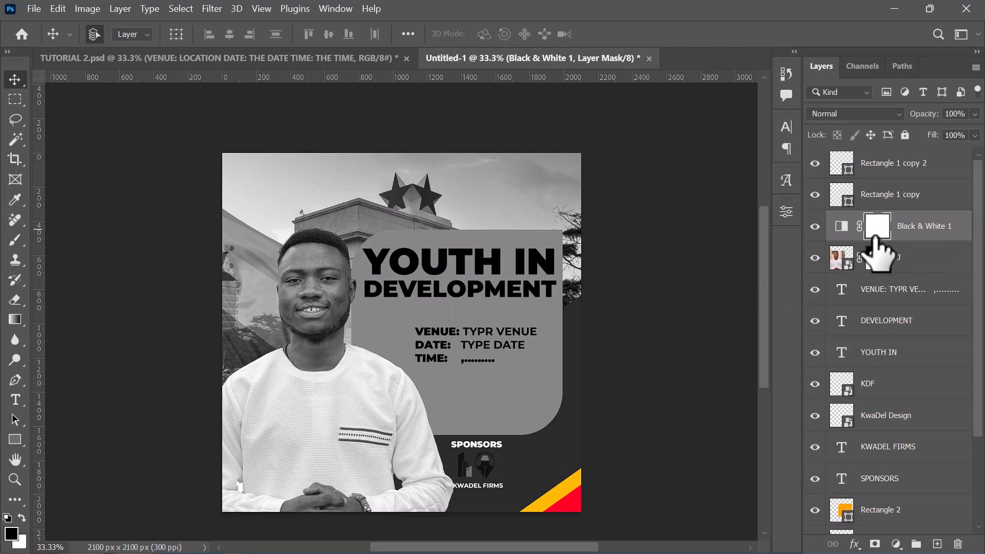
double_click(841, 225)
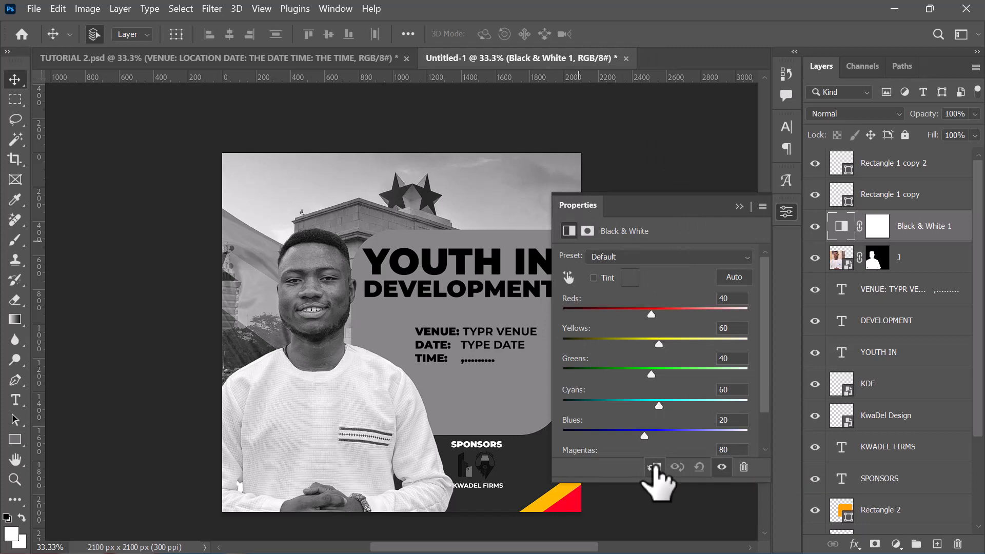
click(654, 467)
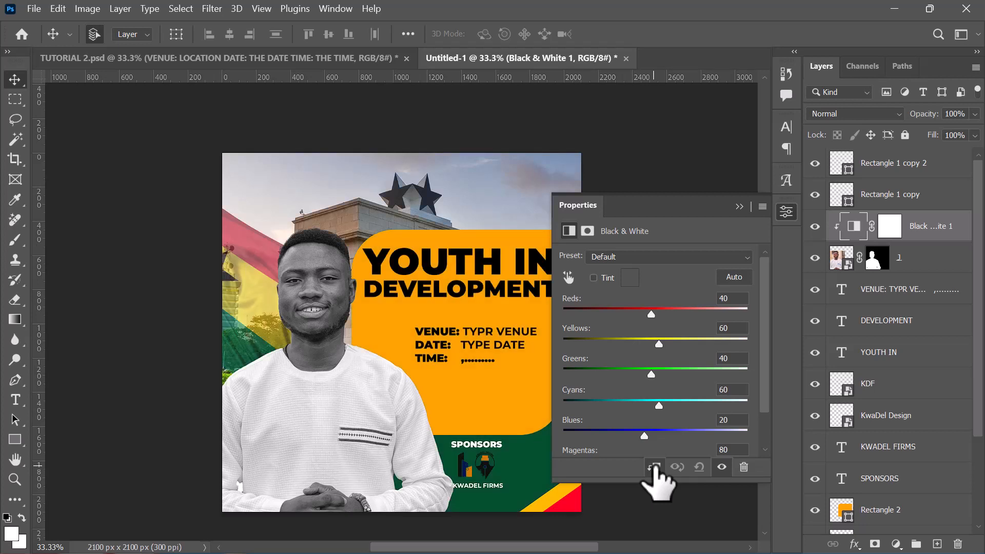
- Enlarge the portrait on layer J to about 1589 × 2425 px, positioned at about X -237 px and Y 351 px
click(279, 439)
key(ctrl+t)
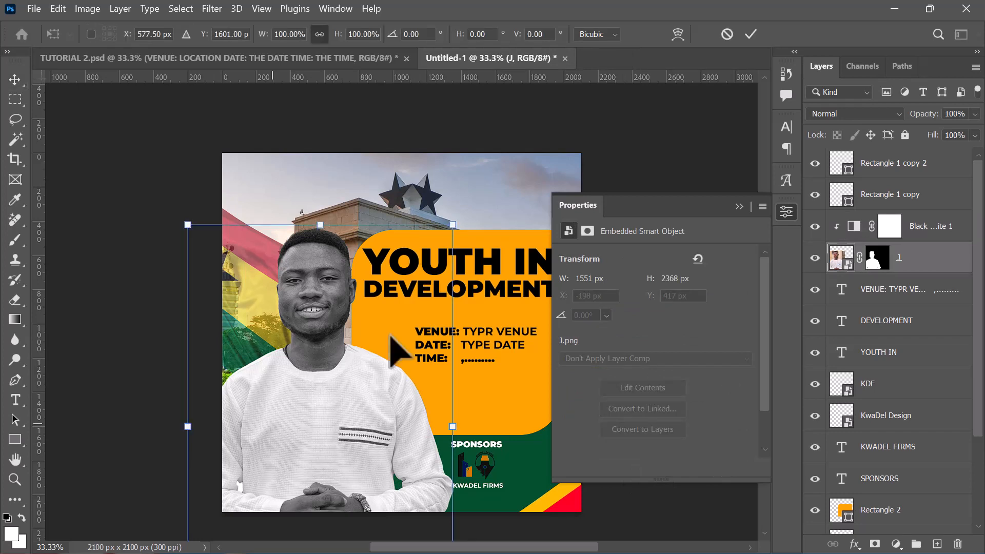
key(Return)
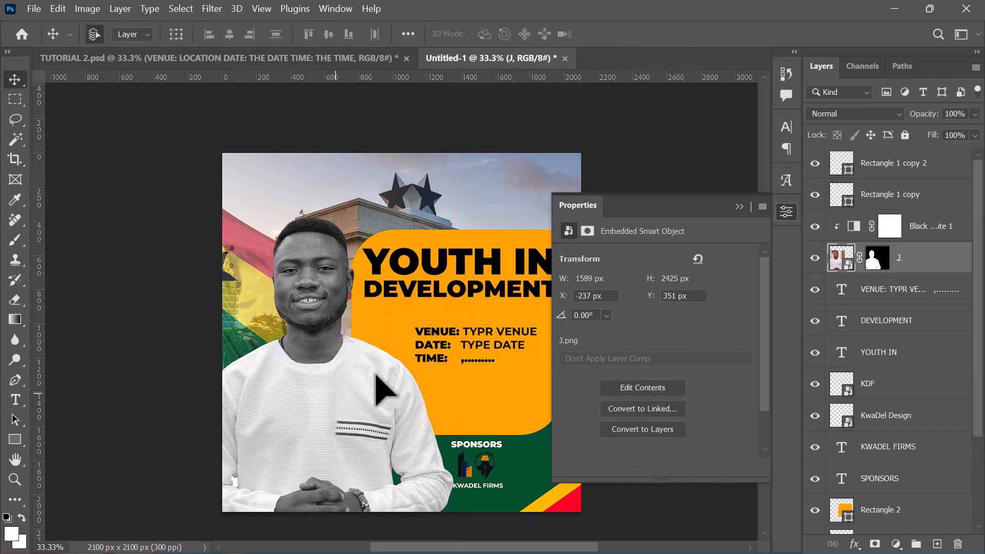
click(739, 206)
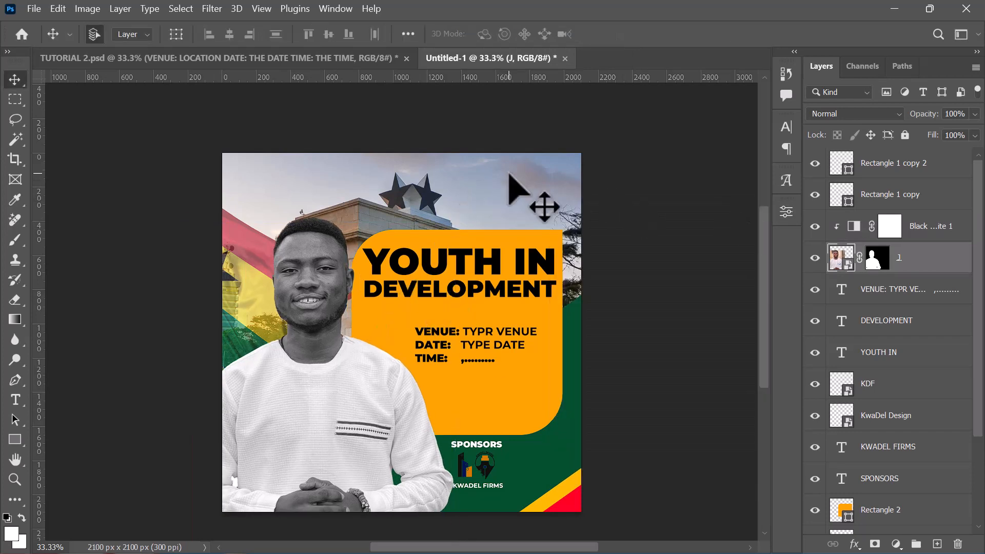
- Set the Ghana flag layer's opacity to 60% in TUTORIAL 2.psd and compare that design with the Untitled-1 flyer
key(ctrl+Tab)
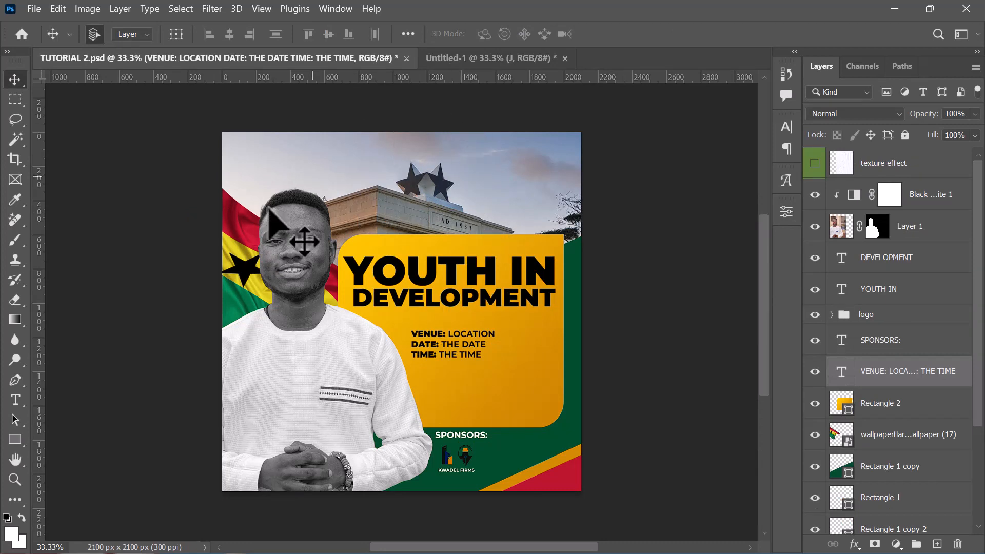
click(227, 257)
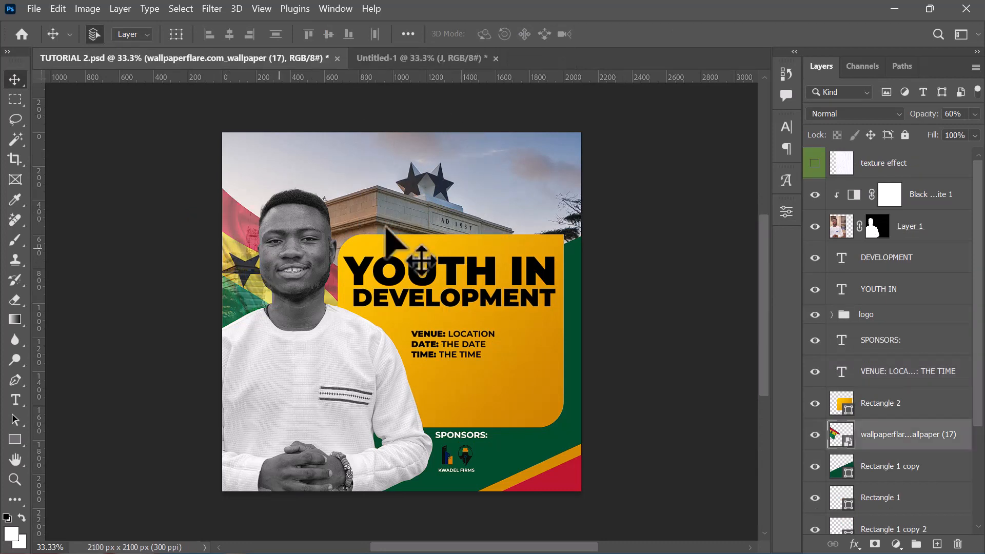
click(392, 61)
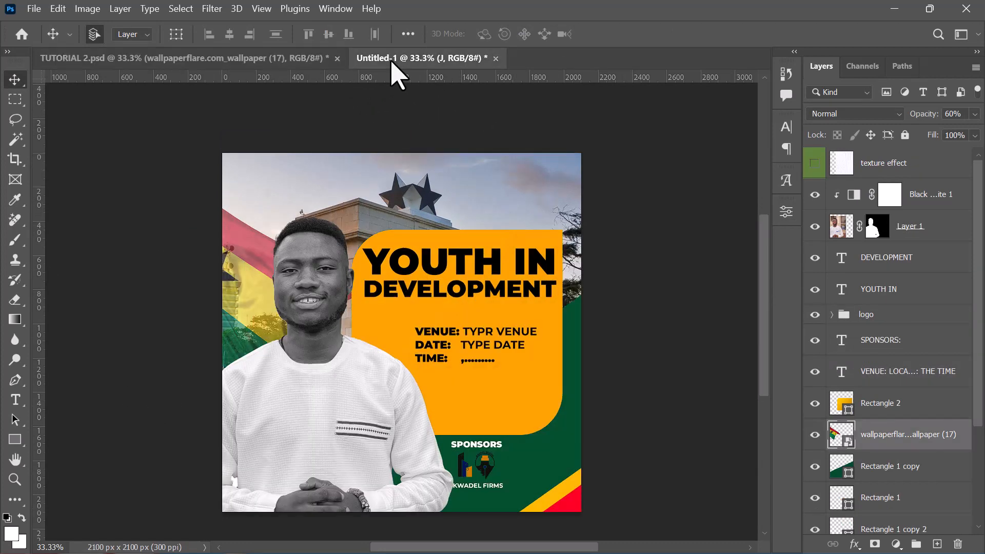
click(298, 65)
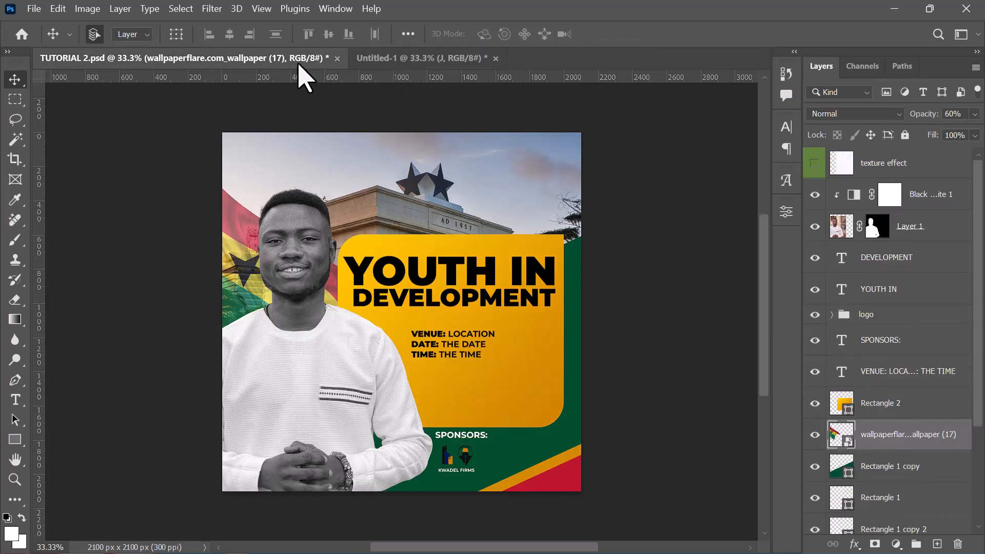
click(394, 57)
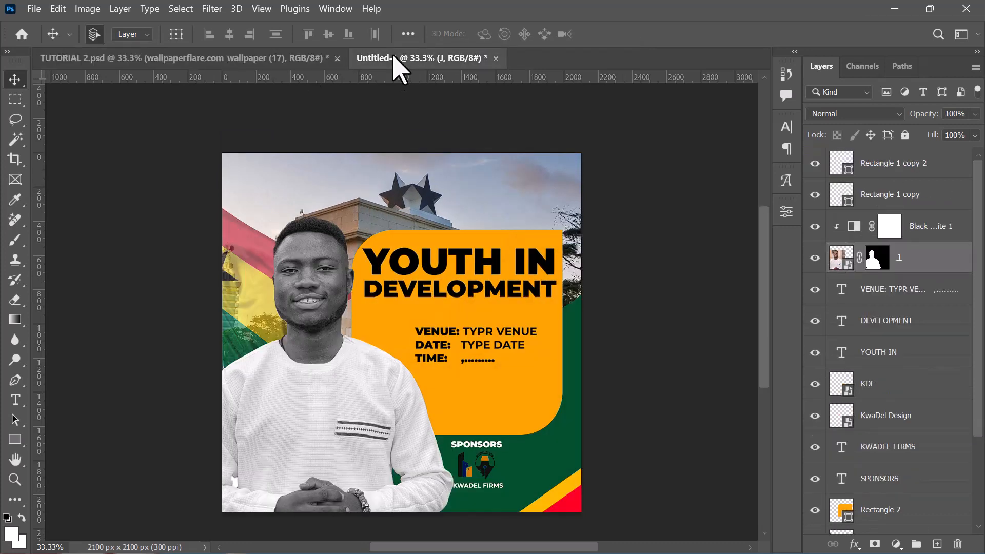